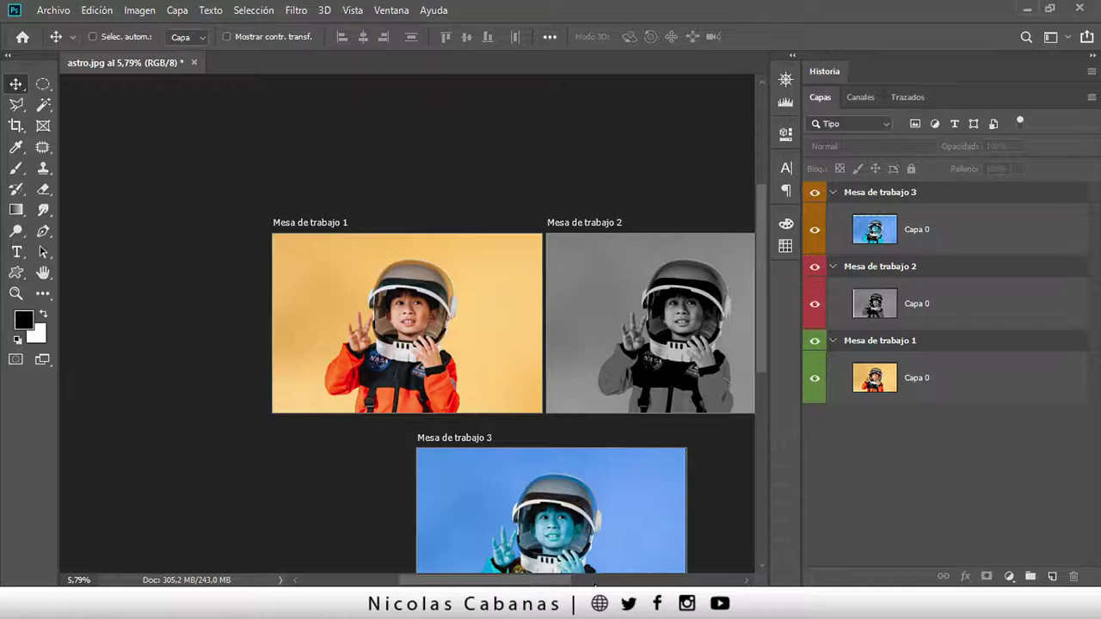
Step: Pan the canvas to show all three astronaut artboards and select the Mesa de trabajo 3 group
{"action": "left_click_drag", "start_coordinate": [594, 585], "coordinate": [624, 585]}
{"action": "left_click_drag", "start_coordinate": [763, 352], "coordinate": [767, 390]}
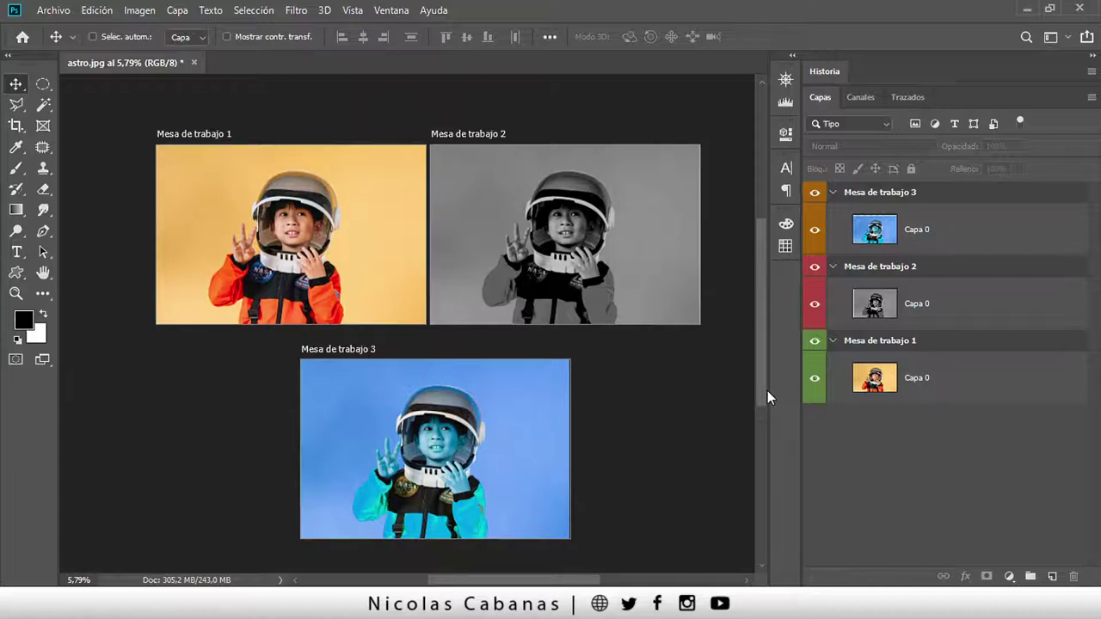
{"action": "left_click", "coordinate": [830, 195]}
Step: Fold the Mesa de trabajo 3, 2 and 1 groups shut, leaving only their three entries listed
{"action": "left_click", "coordinate": [831, 192]}
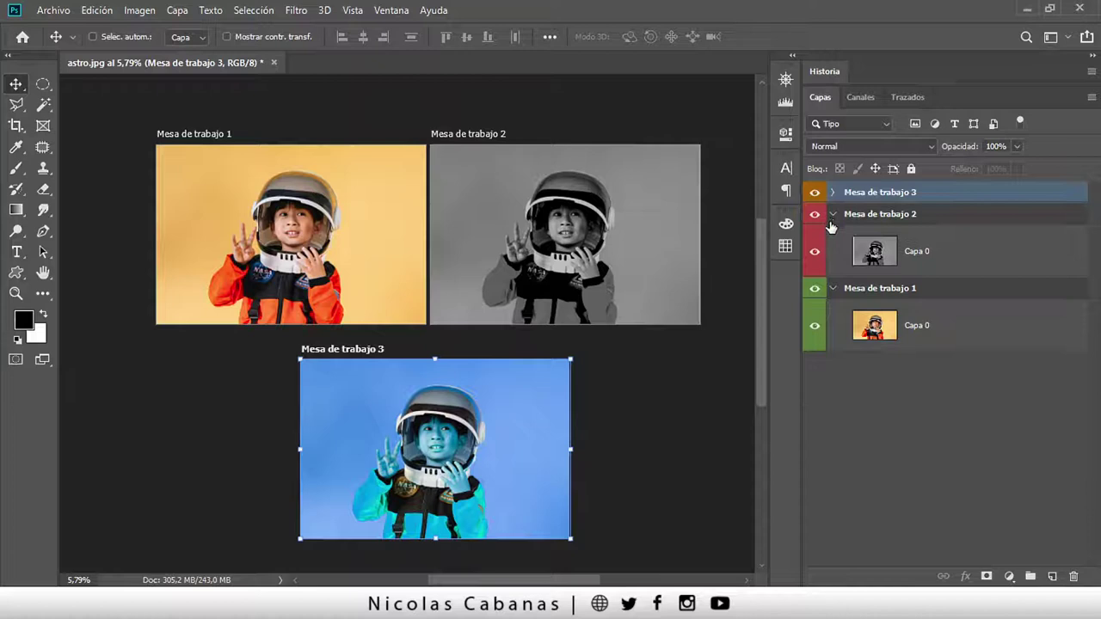
{"action": "left_click", "coordinate": [833, 214]}
{"action": "left_click", "coordinate": [831, 235]}
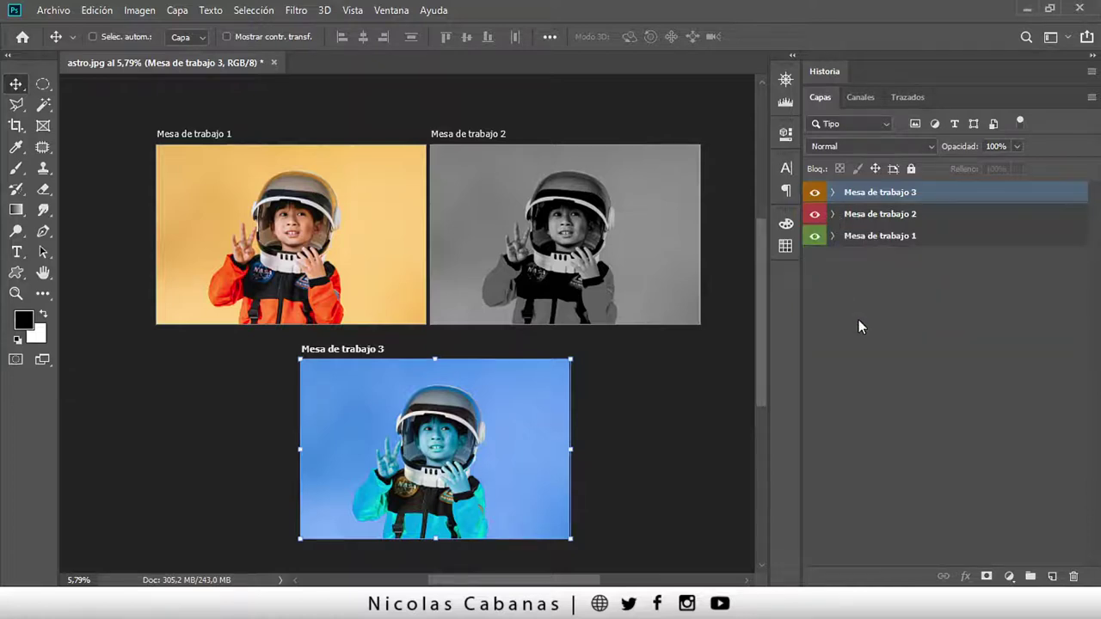
{"action": "left_click", "coordinate": [858, 319]}
{"action": "left_click", "coordinate": [831, 235]}
{"action": "left_click", "coordinate": [831, 214]}
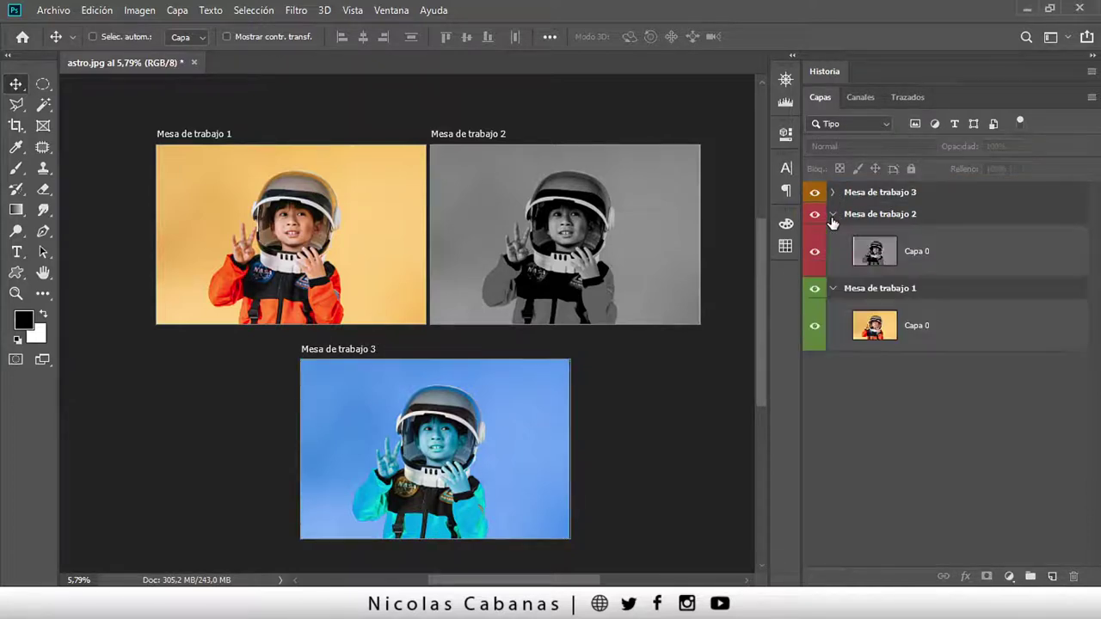
{"action": "left_click", "coordinate": [831, 237]}
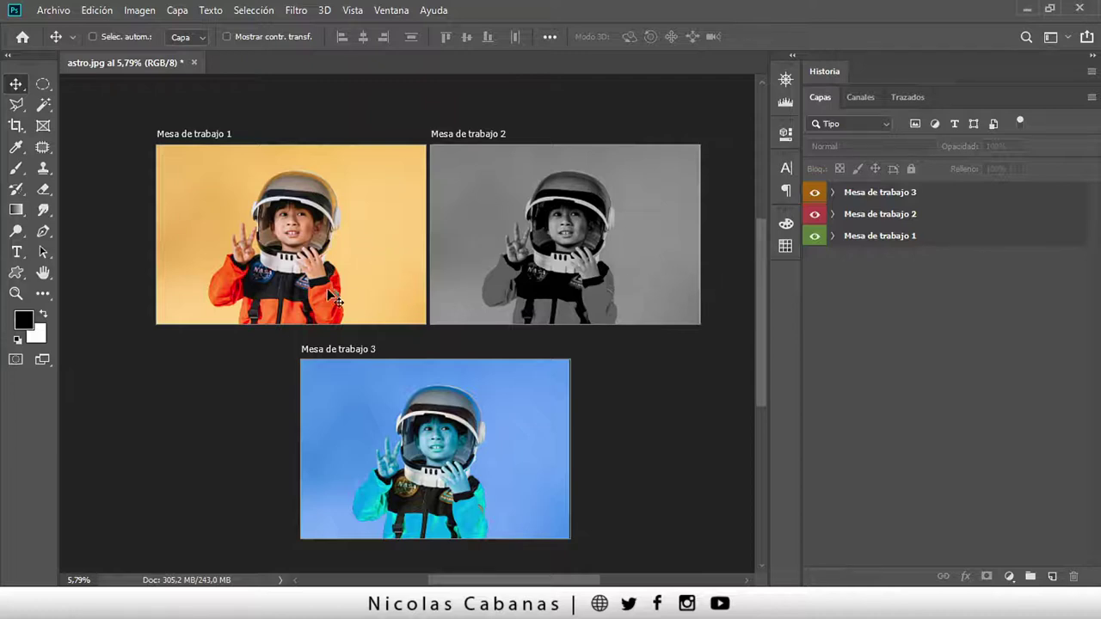
Step: Try the Artboard tool and dismiss the 'no layers selected' error, ending back on the Move tool
{"action": "right_click", "coordinate": [21, 91]}
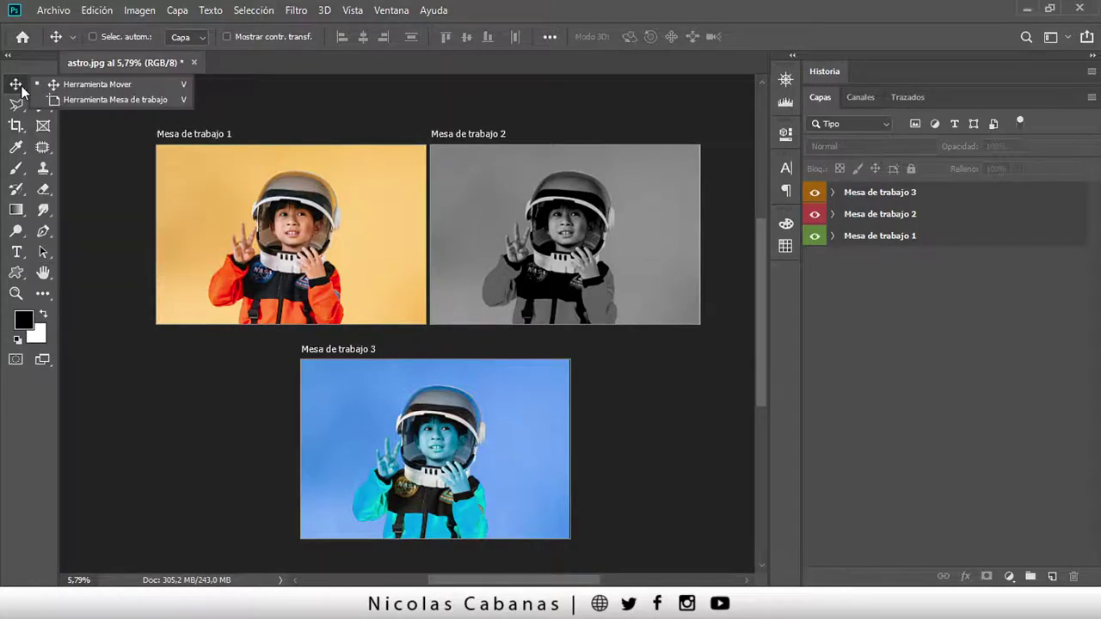
{"action": "left_click", "coordinate": [147, 84]}
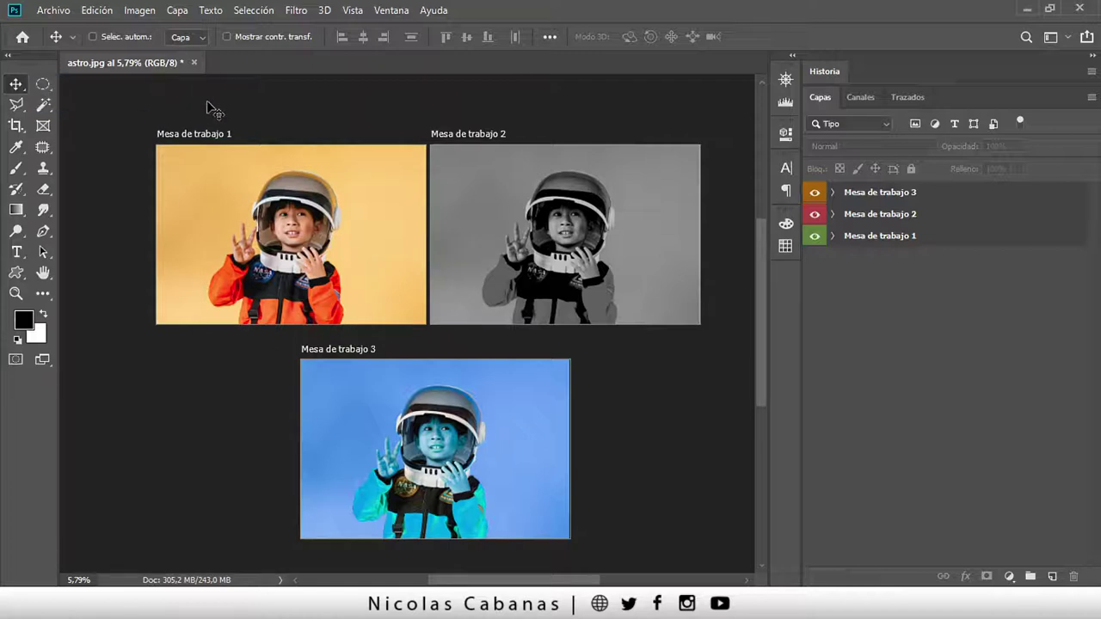
{"action": "right_click", "coordinate": [15, 89]}
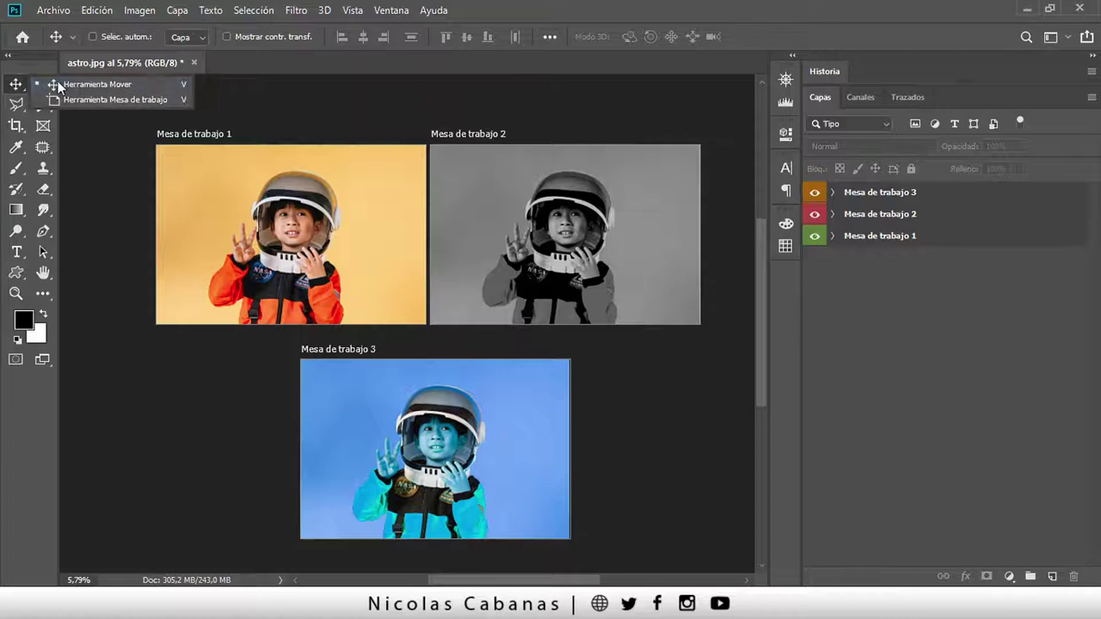
{"action": "left_click", "coordinate": [165, 84]}
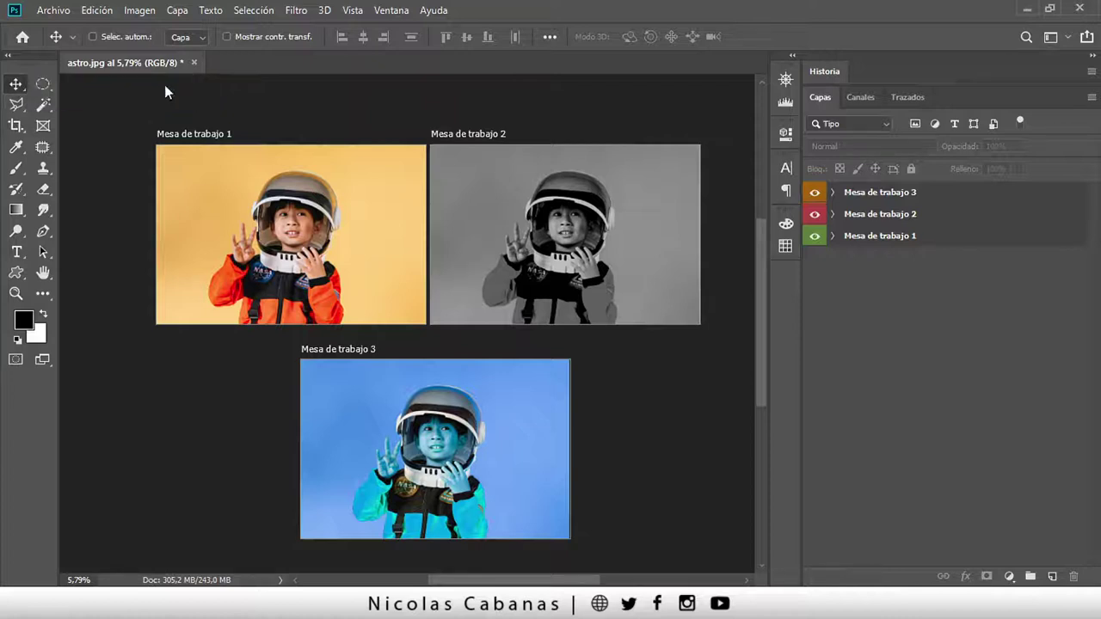
{"action": "right_click", "coordinate": [17, 88]}
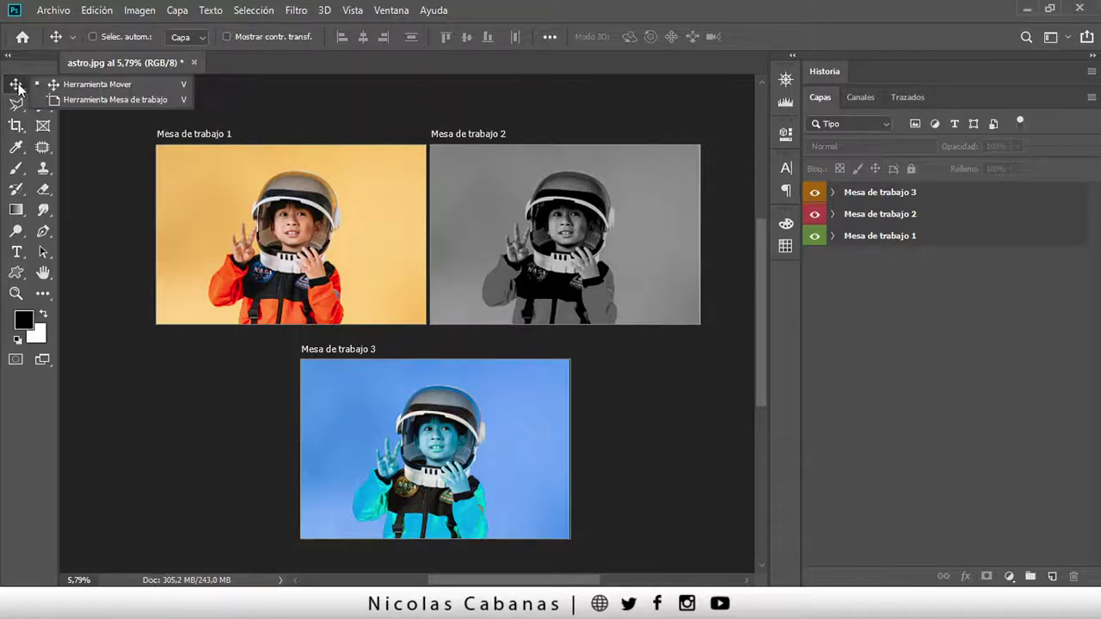
{"action": "left_click", "coordinate": [69, 101]}
{"action": "key", "text": "v"}
{"action": "left_click", "coordinate": [232, 193]}
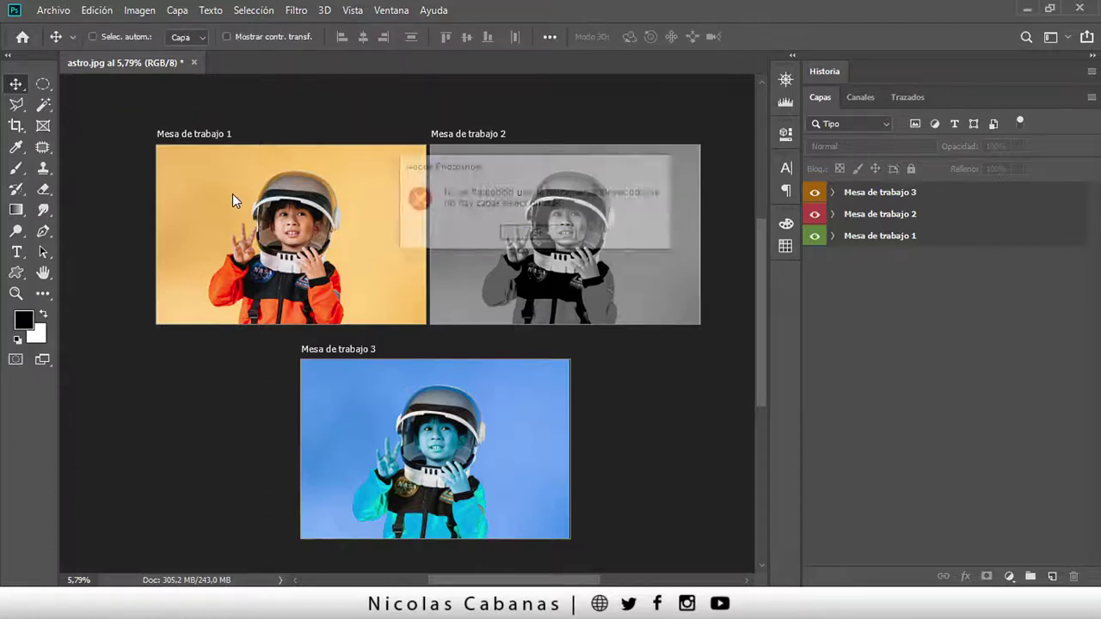
{"action": "left_click", "coordinate": [539, 240]}
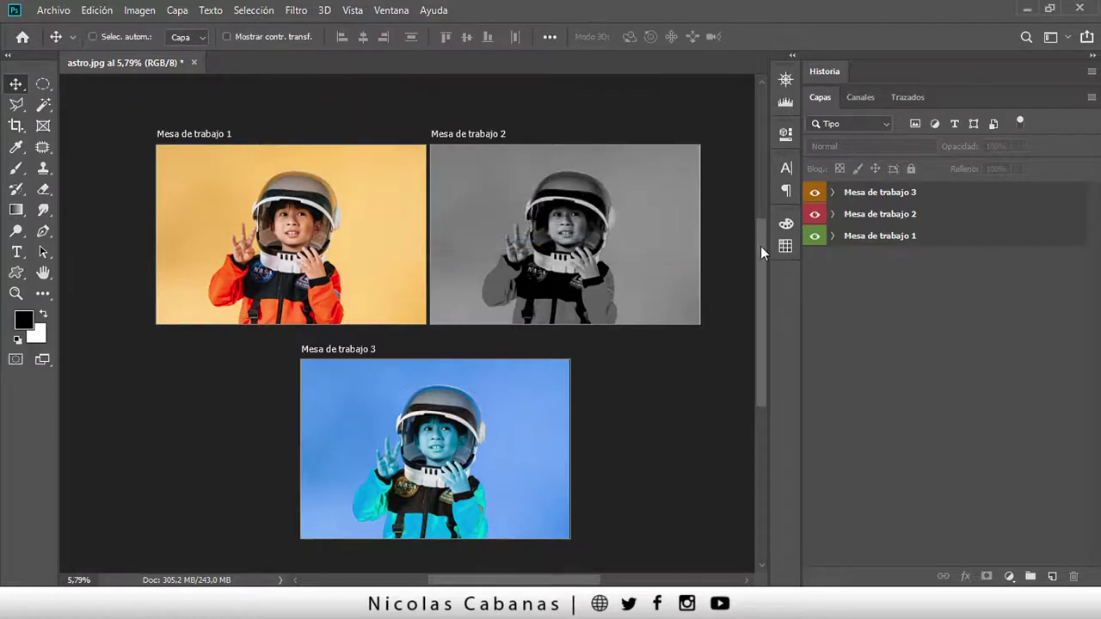
Step: Expand Mesa de trabajo 3 and 1 and select the colour Capa 0 photo layer
{"action": "left_click", "coordinate": [831, 193]}
{"action": "left_click", "coordinate": [831, 288]}
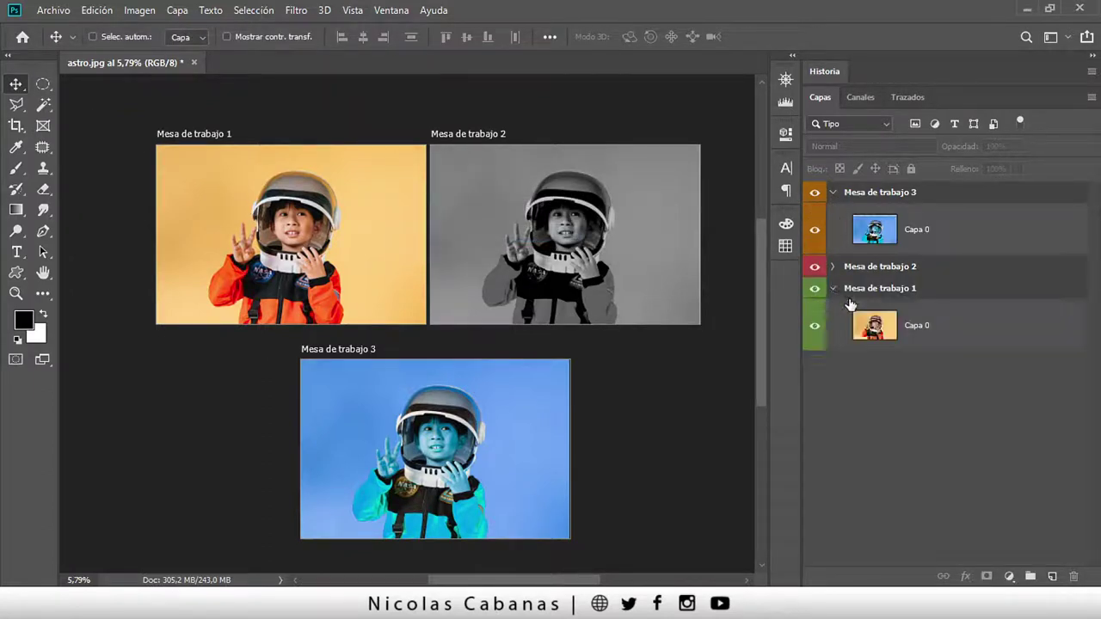
{"action": "left_click", "coordinate": [897, 337]}
{"action": "right_click", "coordinate": [17, 85]}
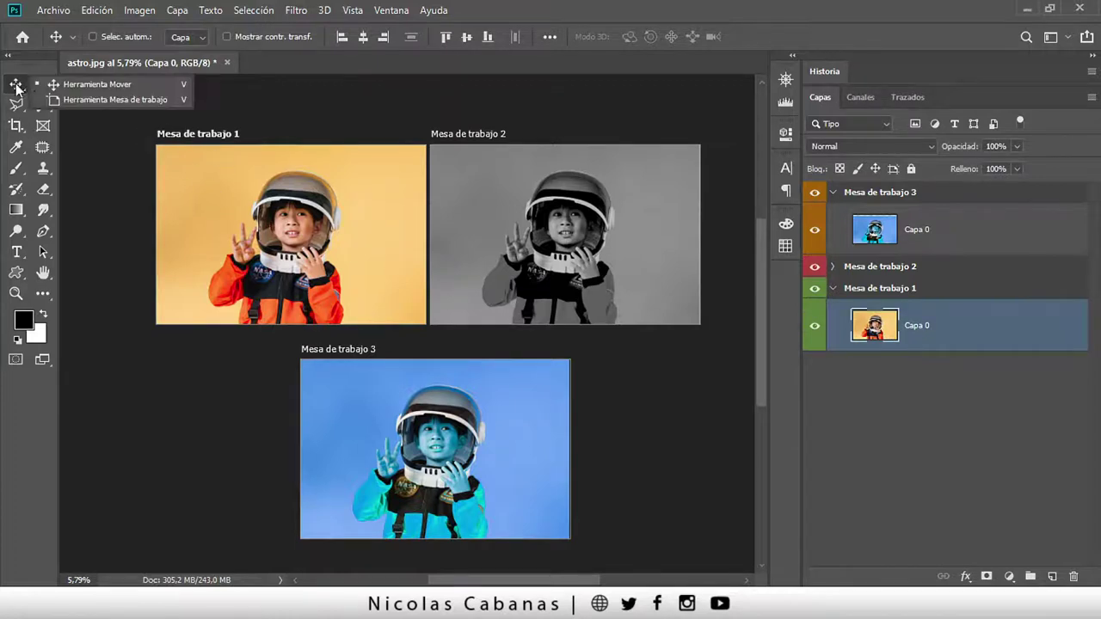
{"action": "left_click", "coordinate": [99, 100]}
{"action": "left_click_drag", "start_coordinate": [304, 167], "coordinate": [386, 222]}
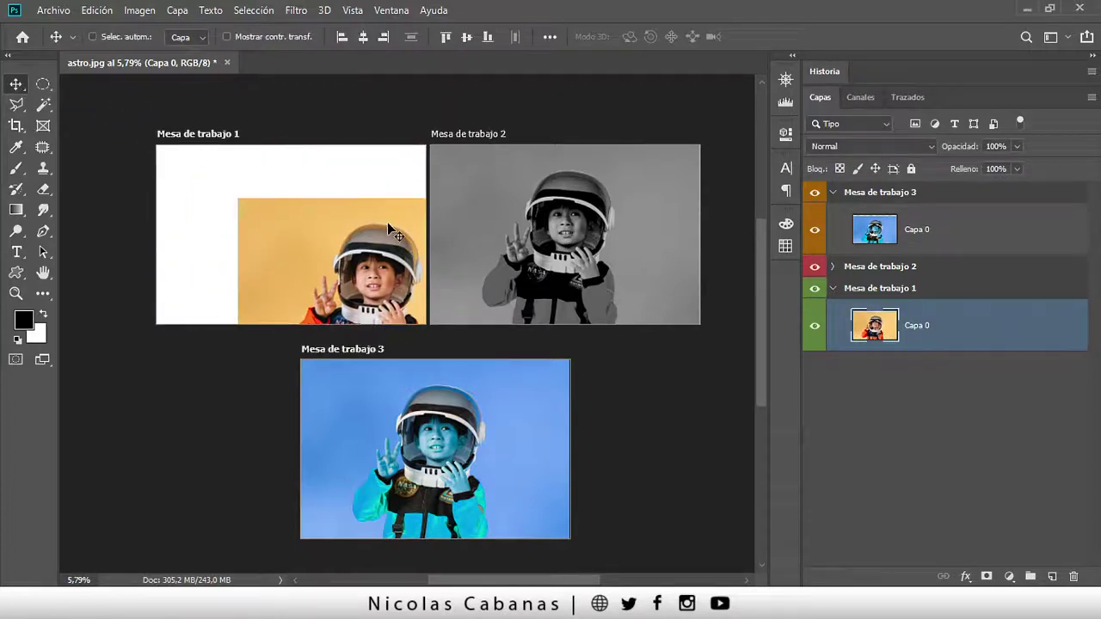
{"action": "right_click", "coordinate": [14, 89]}
{"action": "left_click", "coordinate": [99, 100]}
{"action": "left_click_drag", "start_coordinate": [210, 99], "coordinate": [269, 118]}
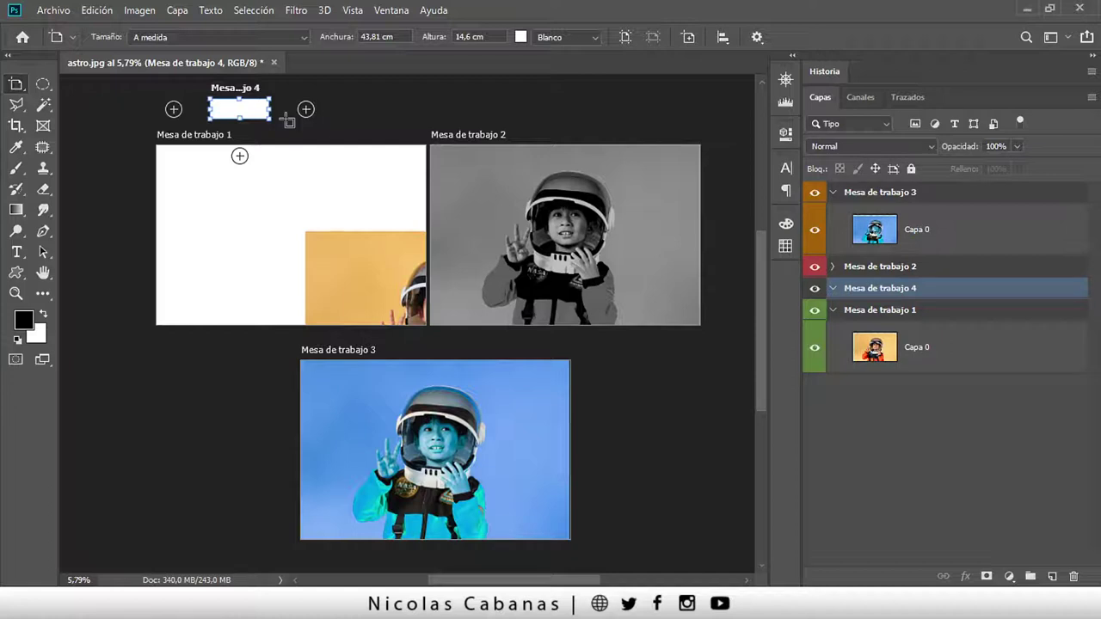
{"action": "key", "text": "v"}
{"action": "key", "text": "ctrl+z"}
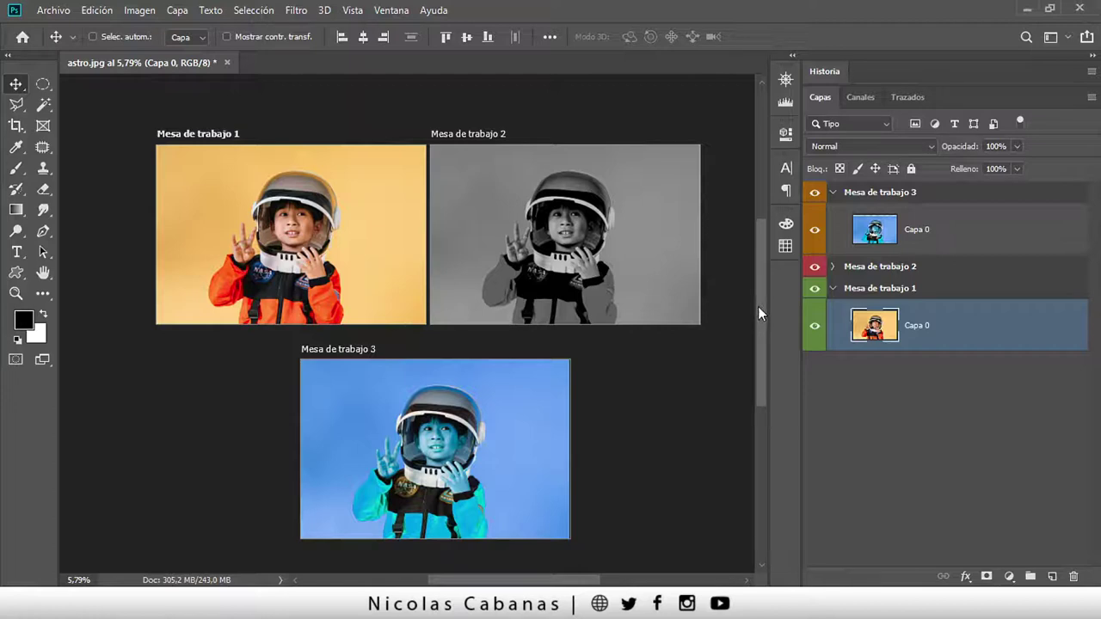
Step: Collapse groups 3 and 1, then hide and reshow the Mesa de trabajo 3 and 2 artboards
{"action": "left_click", "coordinate": [830, 288]}
{"action": "left_click", "coordinate": [832, 193]}
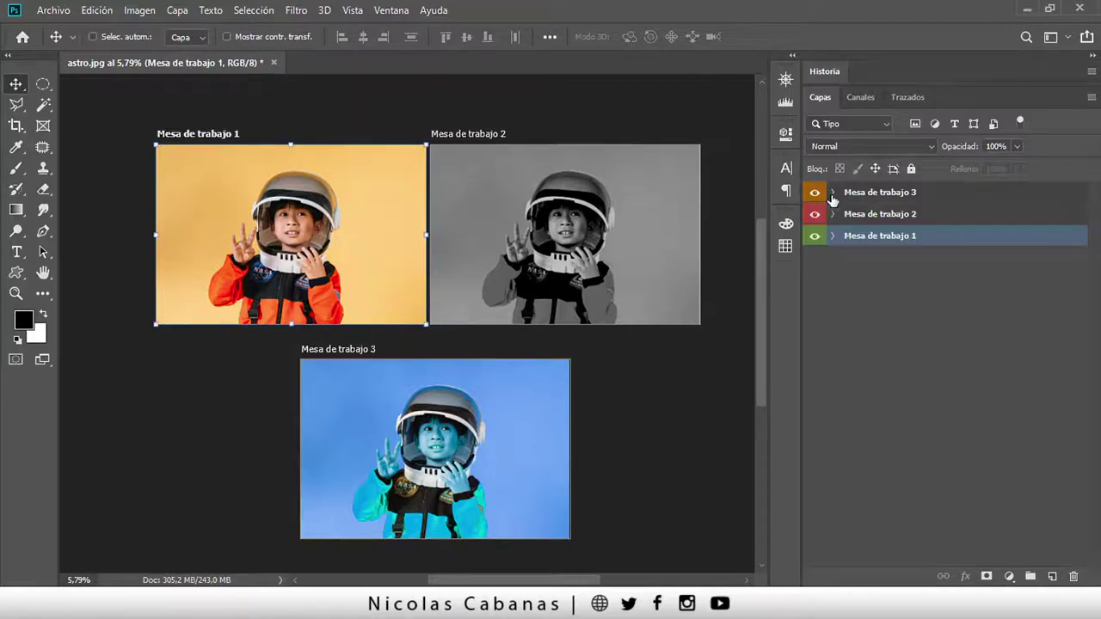
{"action": "left_click", "coordinate": [815, 236], "text": "alt"}
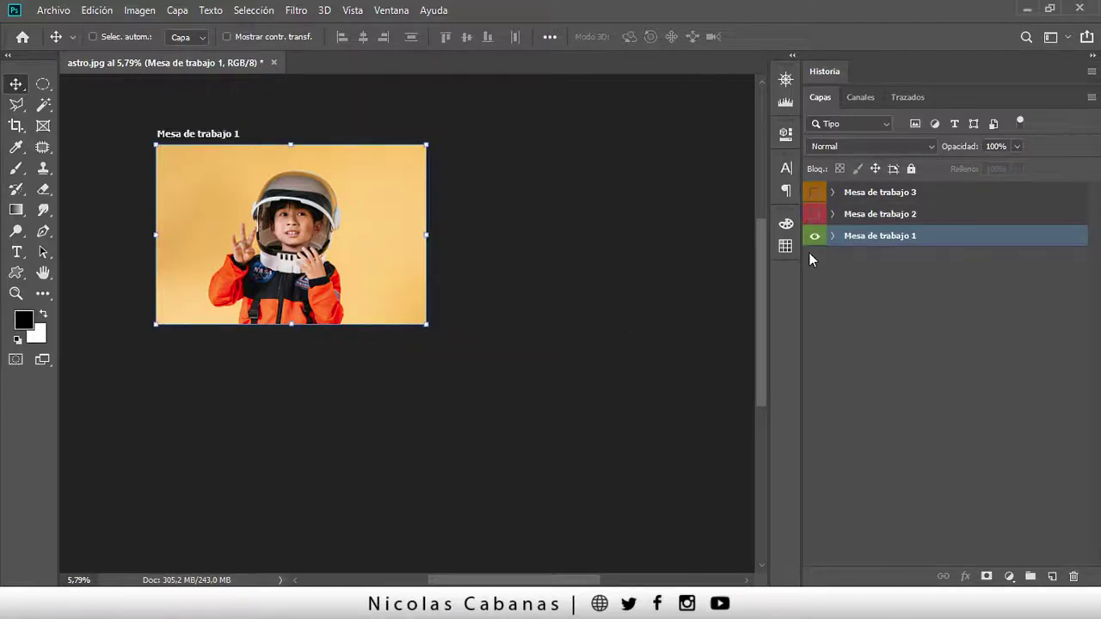
{"action": "left_click", "coordinate": [813, 287]}
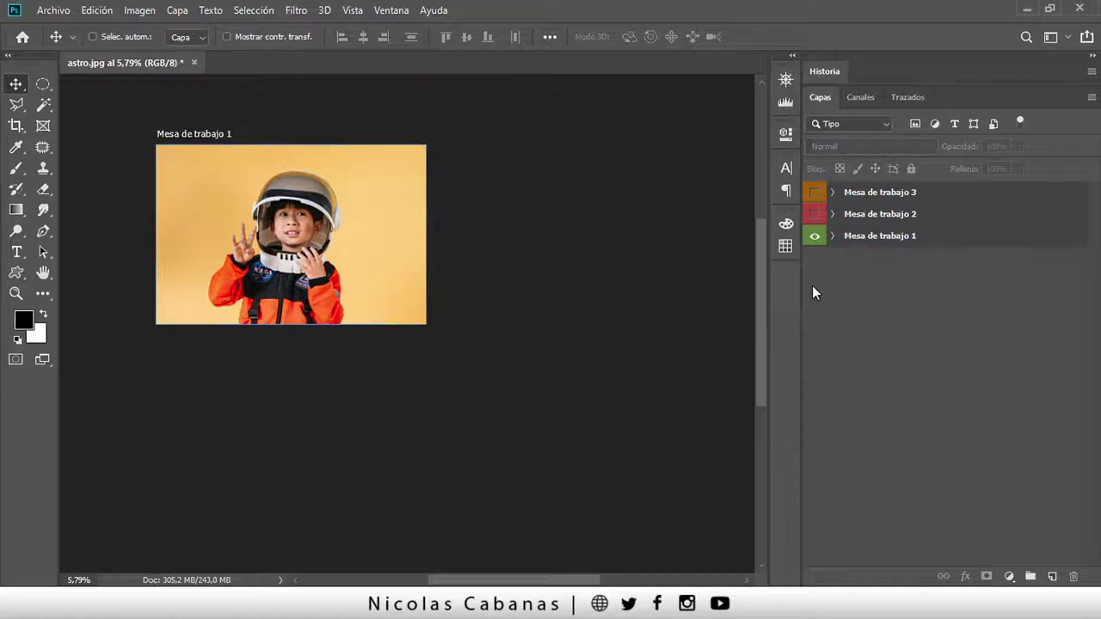
{"action": "left_click", "coordinate": [814, 214]}
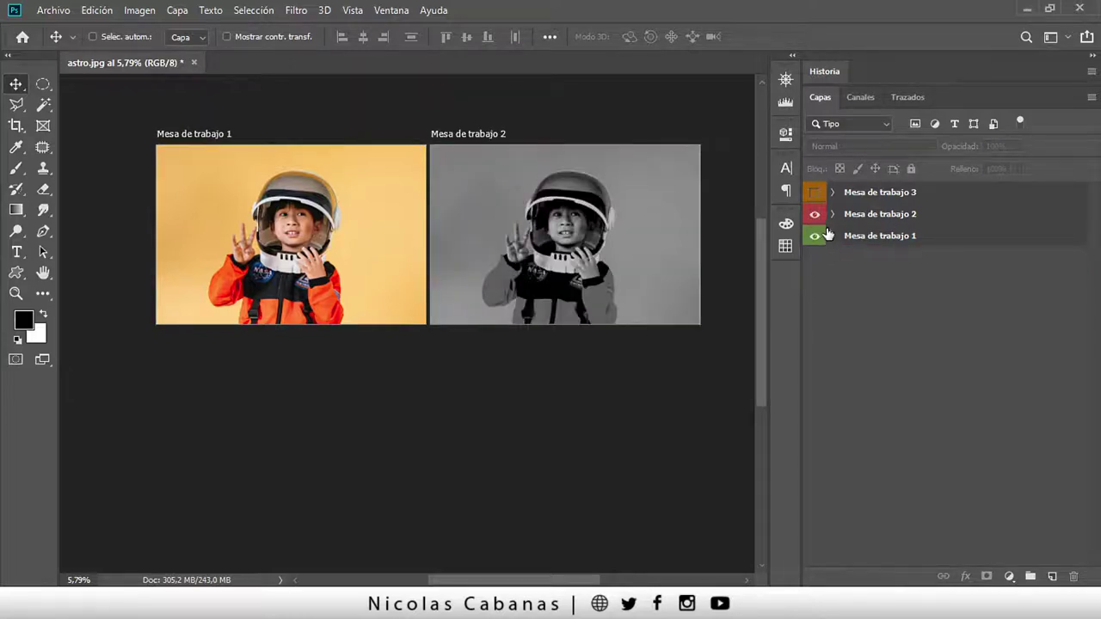
{"action": "left_click", "coordinate": [814, 192]}
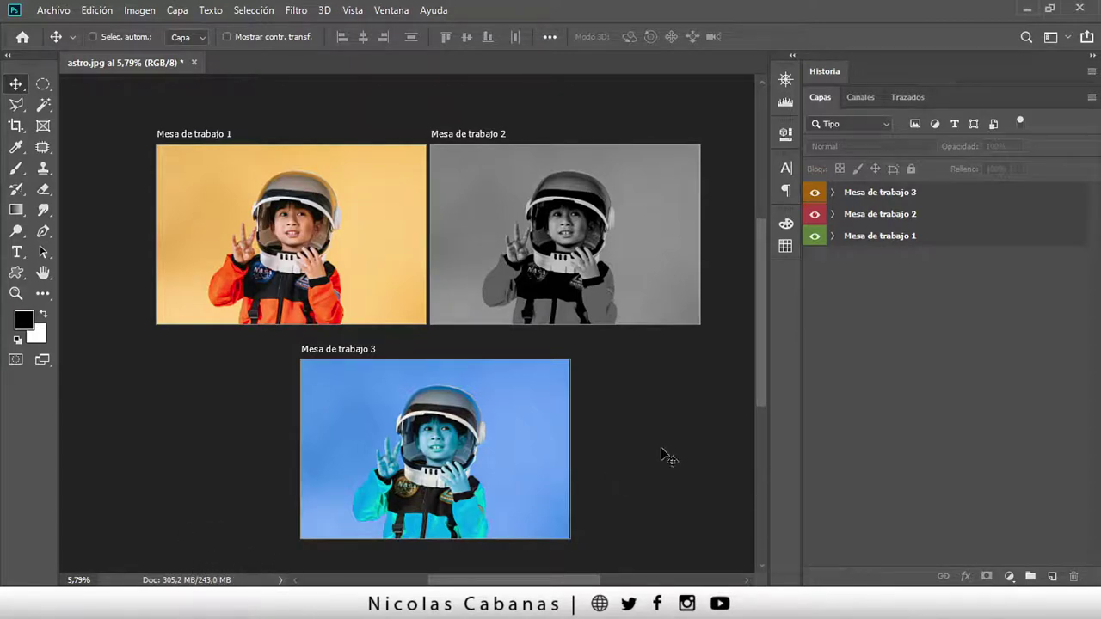
{"action": "left_click_drag", "start_coordinate": [911, 191], "coordinate": [1075, 575]}
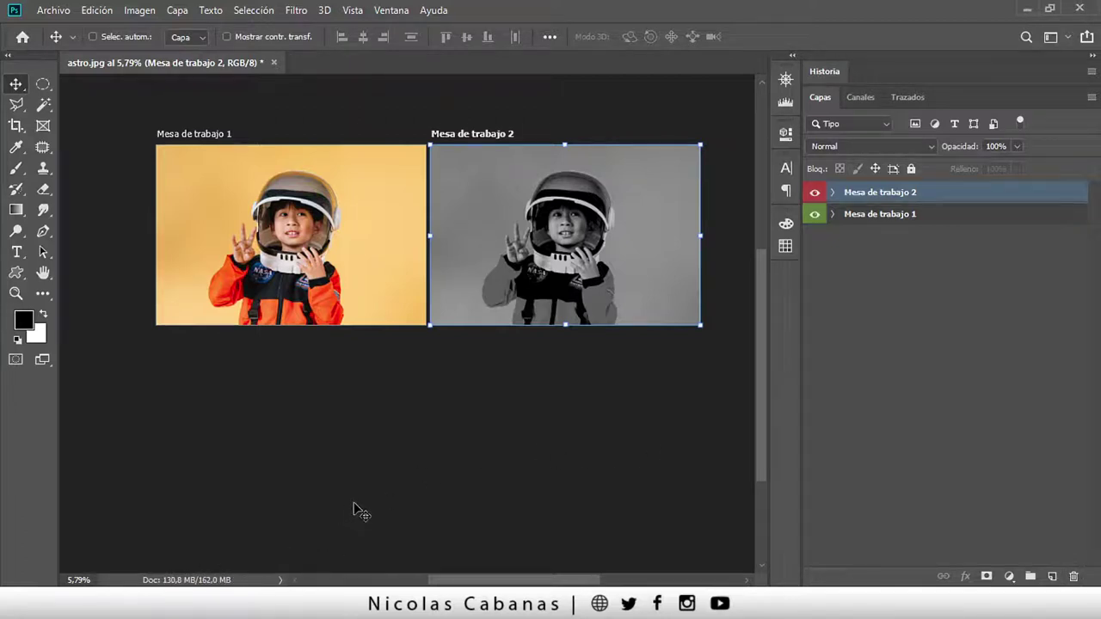
{"action": "left_click", "coordinate": [97, 10]}
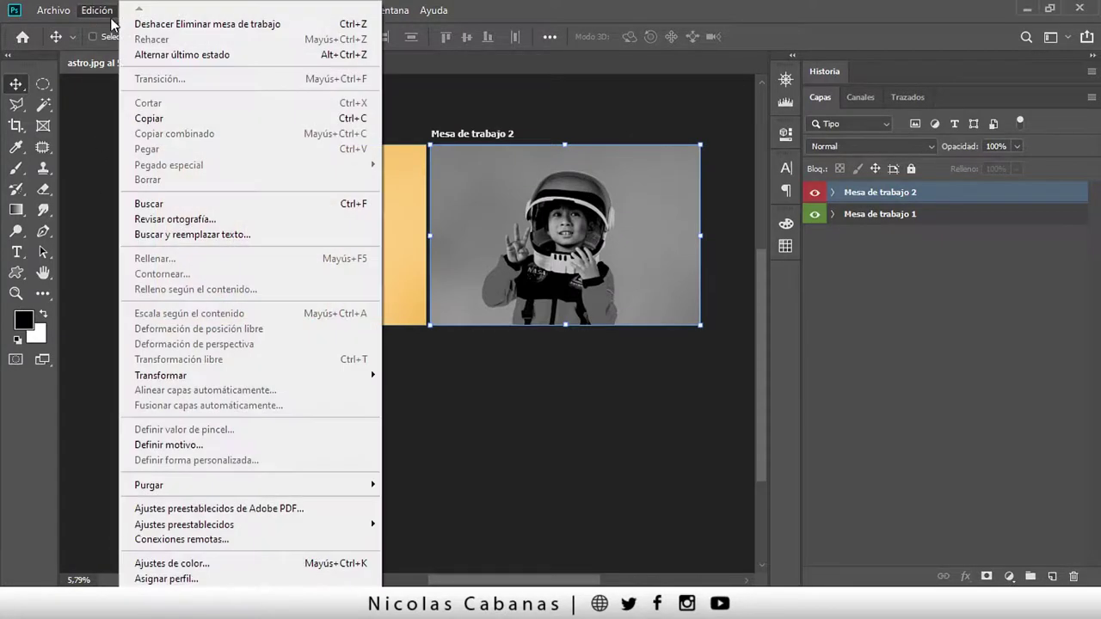
{"action": "left_click", "coordinate": [158, 41]}
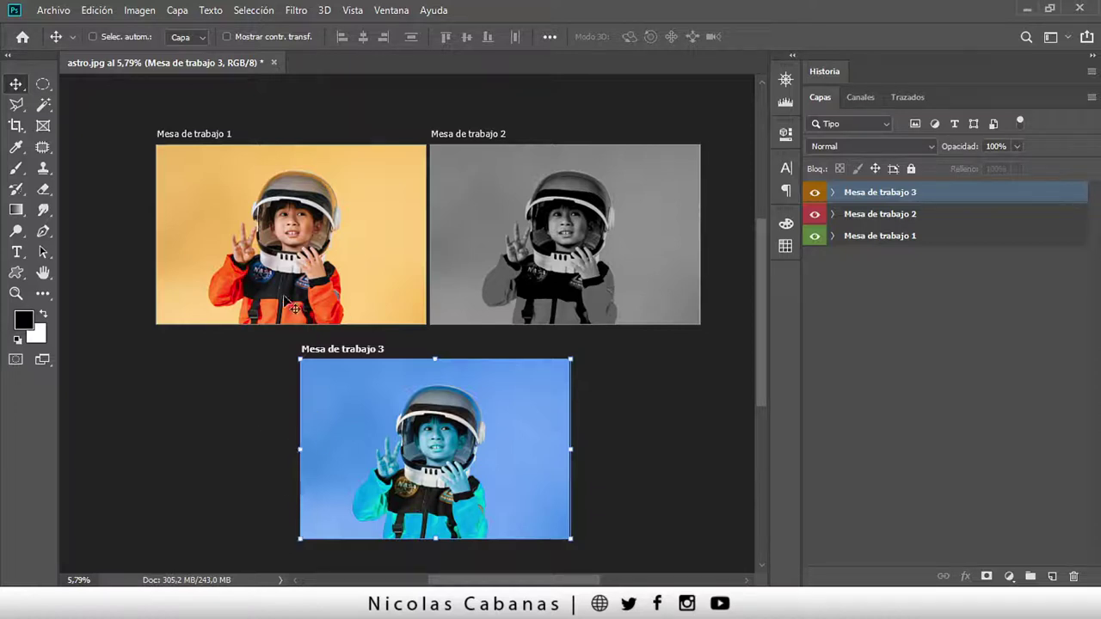
Step: Switch to the Artboard tool and select the Mesa de trabajo 3 artboard
{"action": "right_click", "coordinate": [10, 91]}
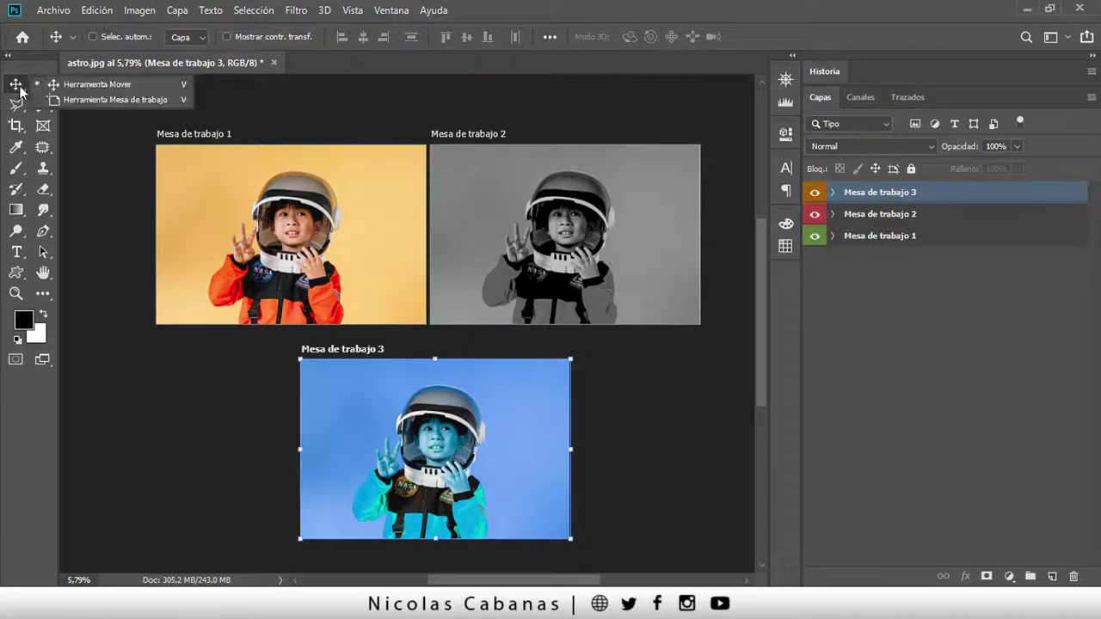
{"action": "left_click", "coordinate": [77, 99]}
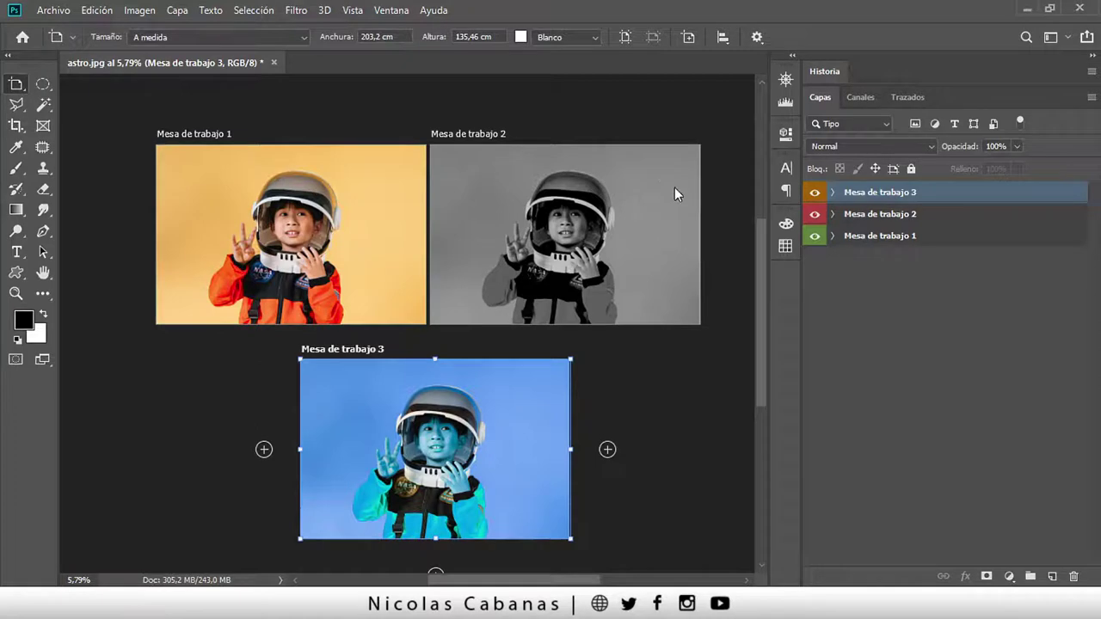
{"action": "scroll", "coordinate": [766, 243], "scroll_direction": "down", "scroll_amount": 1}
{"action": "left_click", "coordinate": [879, 215]}
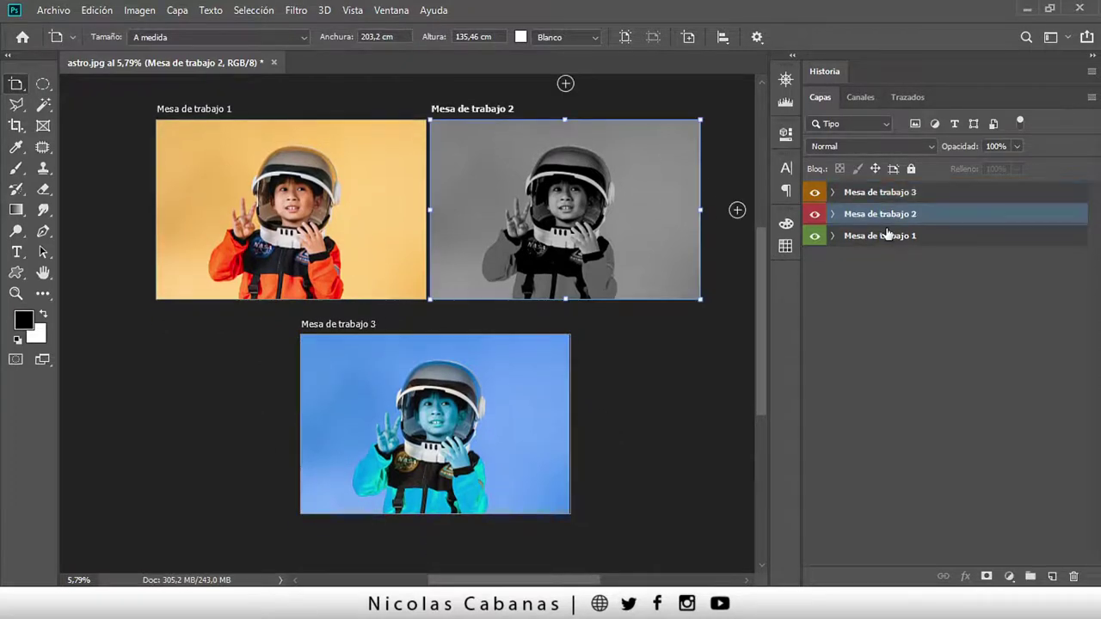
{"action": "left_click", "coordinate": [888, 193]}
{"action": "left_click", "coordinate": [887, 214]}
{"action": "left_click", "coordinate": [879, 194]}
{"action": "scroll", "coordinate": [762, 325], "scroll_direction": "down", "scroll_amount": 4}
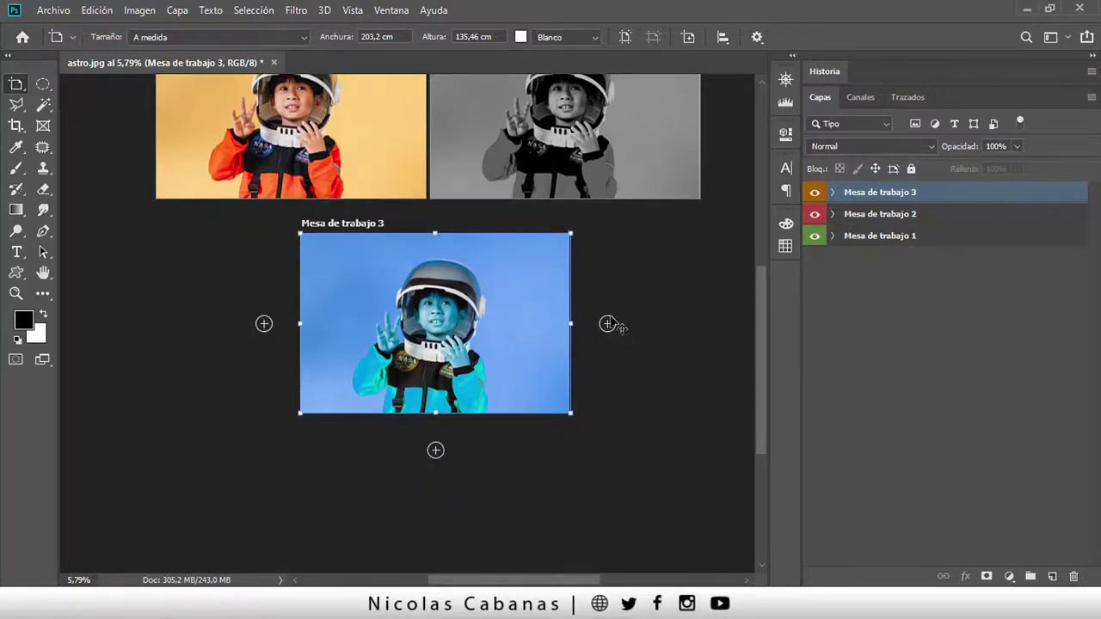
Step: Add Mesa de trabajo 4 right of artboard 3 and Mesa de trabajo 5 below it, then zoom out
{"action": "left_click", "coordinate": [607, 323]}
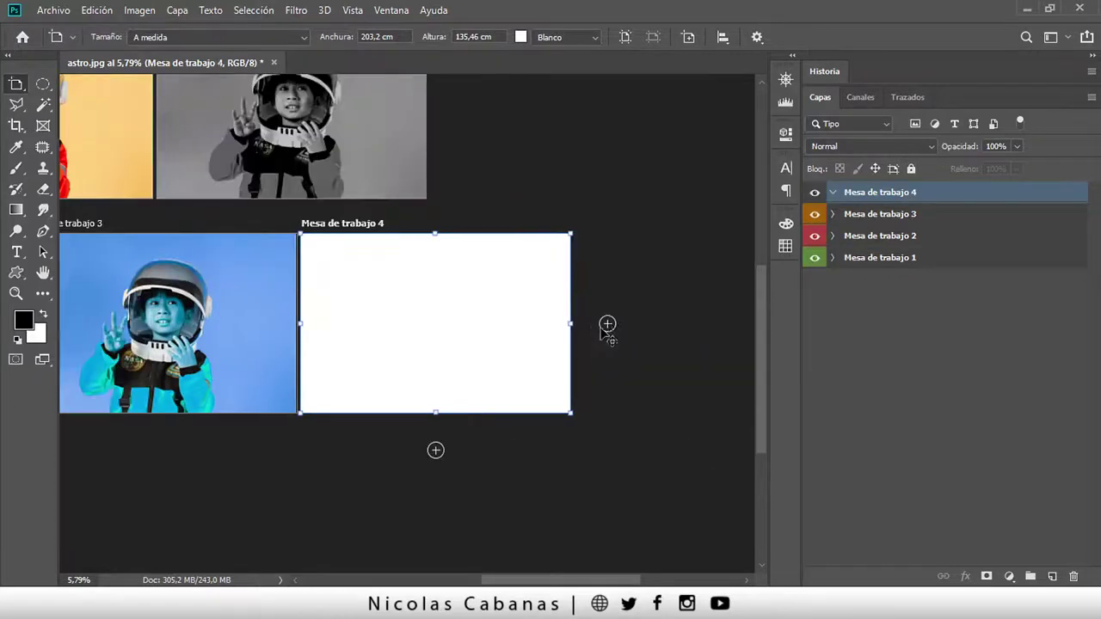
{"action": "mouse_move", "coordinate": [543, 582]}
{"action": "left_mouse_down"}
{"action": "mouse_move", "coordinate": [506, 581]}
{"action": "mouse_move", "coordinate": [571, 581]}
{"action": "left_mouse_up"}
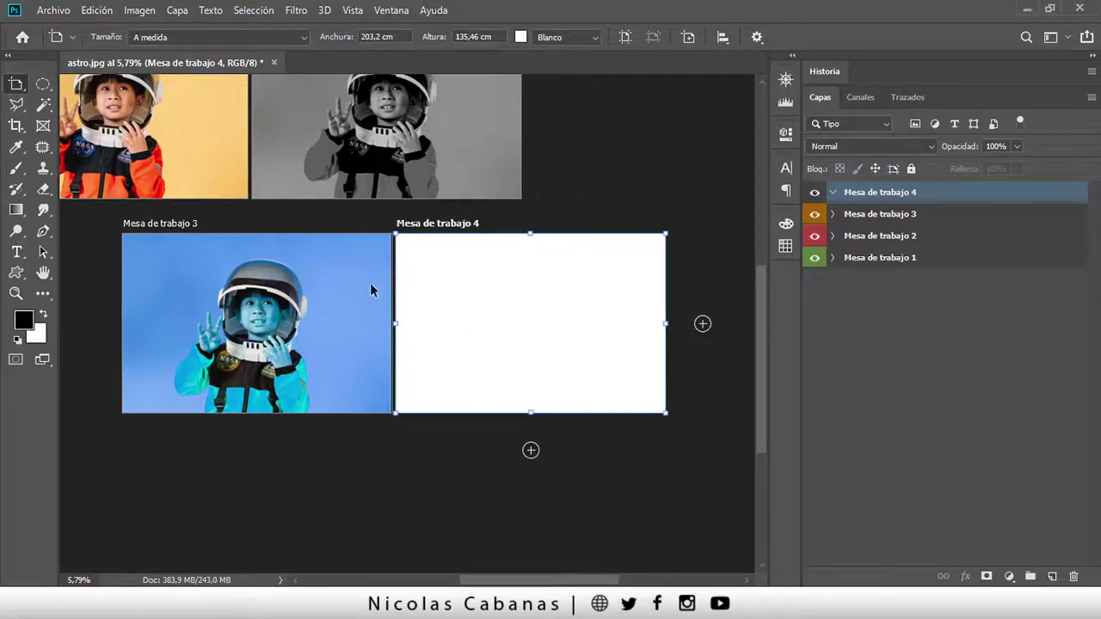
{"action": "left_click", "coordinate": [531, 450]}
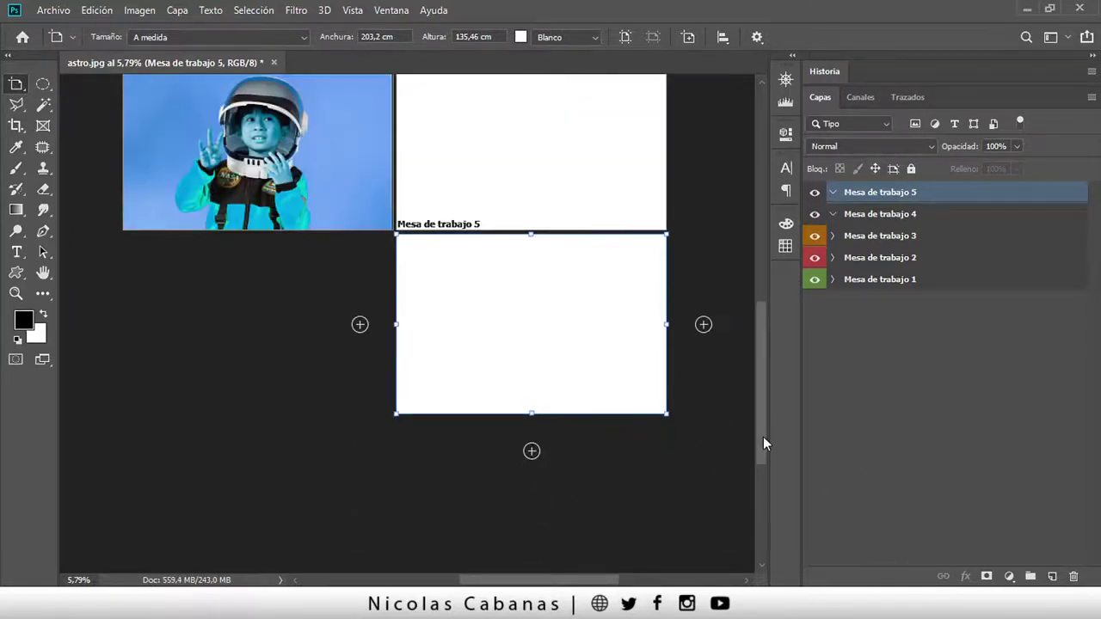
{"action": "left_click_drag", "start_coordinate": [762, 435], "coordinate": [775, 369]}
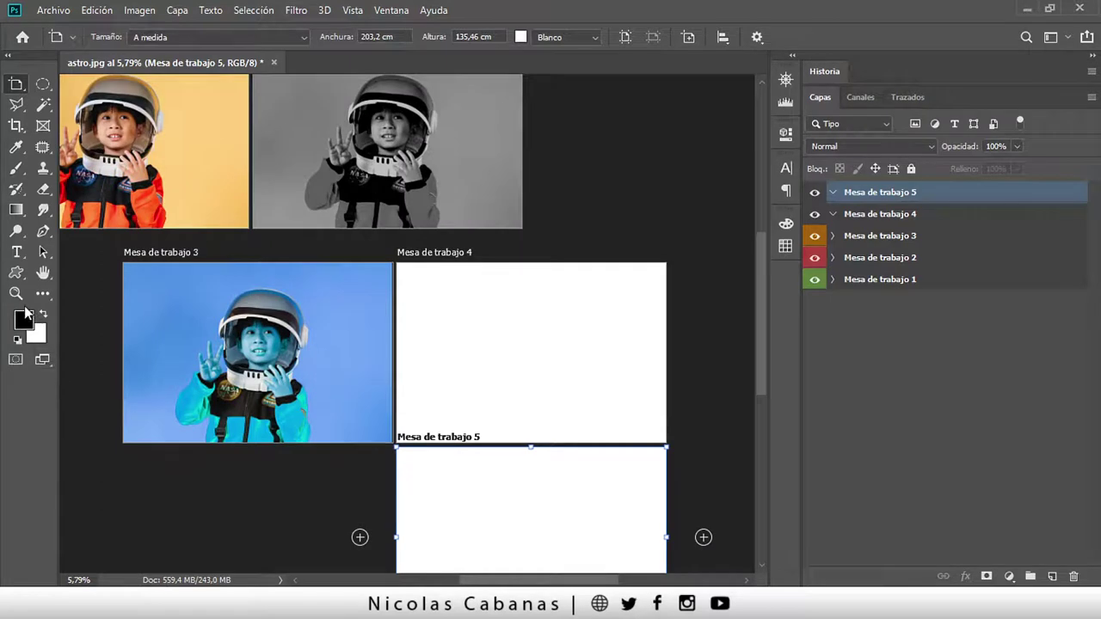
{"action": "left_click", "coordinate": [15, 294]}
{"action": "left_click_drag", "start_coordinate": [454, 354], "coordinate": [401, 369]}
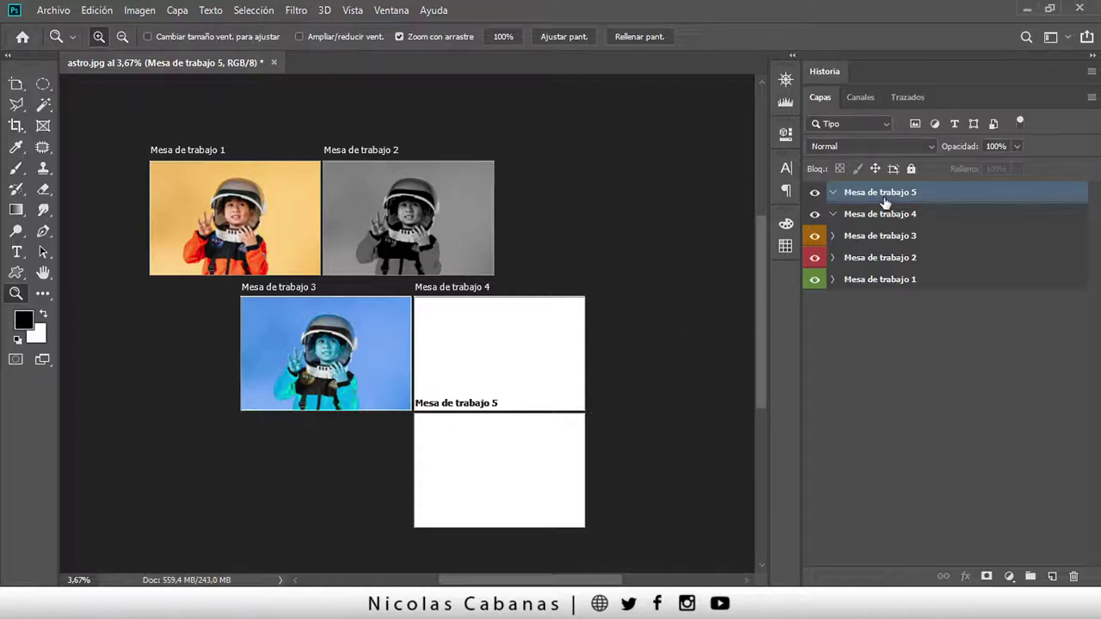
Step: Copy the colour Capa 0 photo from Mesa de trabajo 1 into Mesa de trabajo 4
{"action": "left_click", "coordinate": [831, 192]}
{"action": "left_click", "coordinate": [832, 279]}
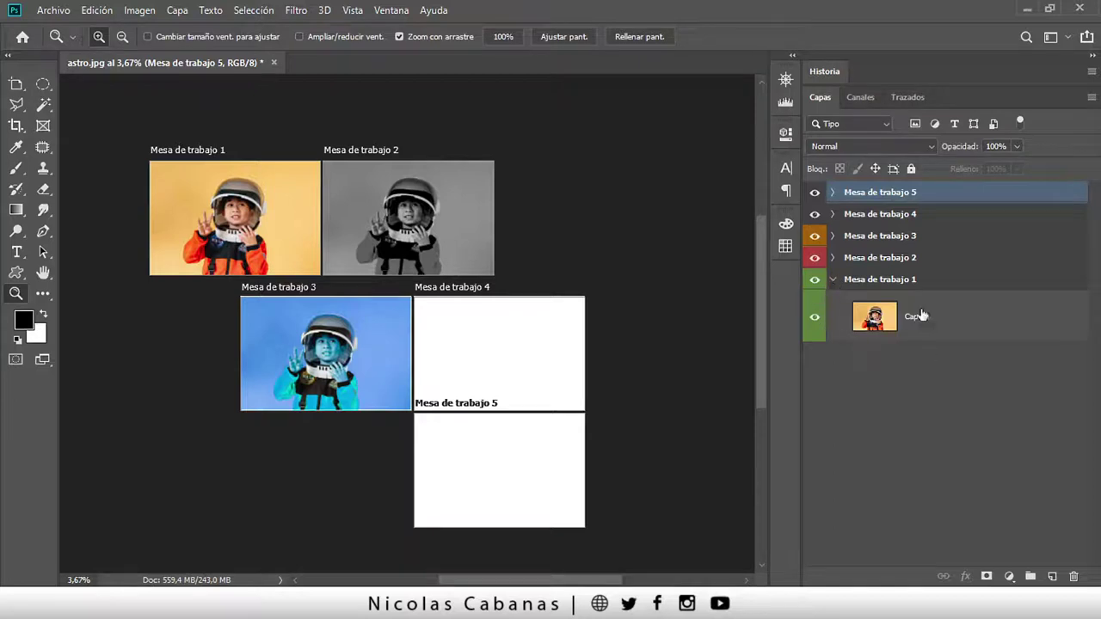
{"action": "left_click", "coordinate": [947, 314]}
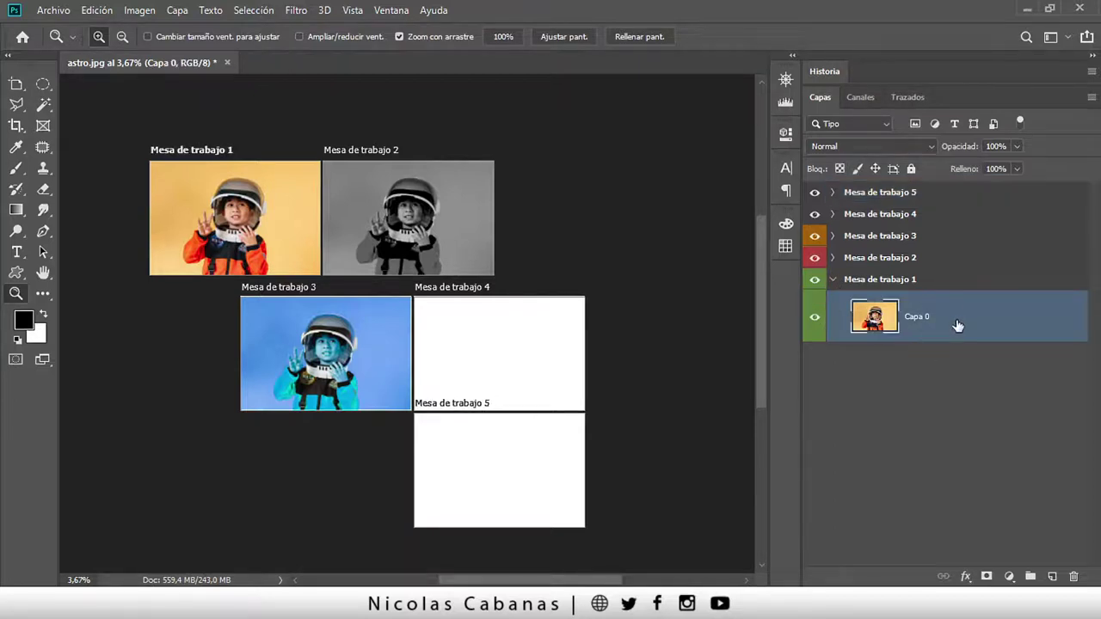
{"action": "right_click", "coordinate": [960, 318]}
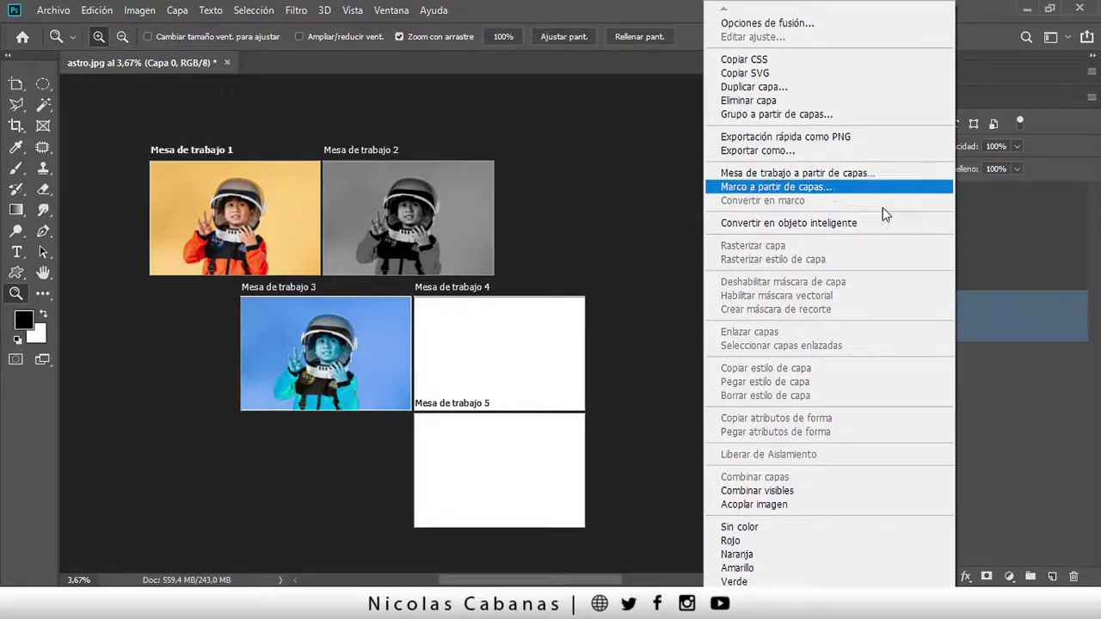
{"action": "left_click", "coordinate": [1012, 336]}
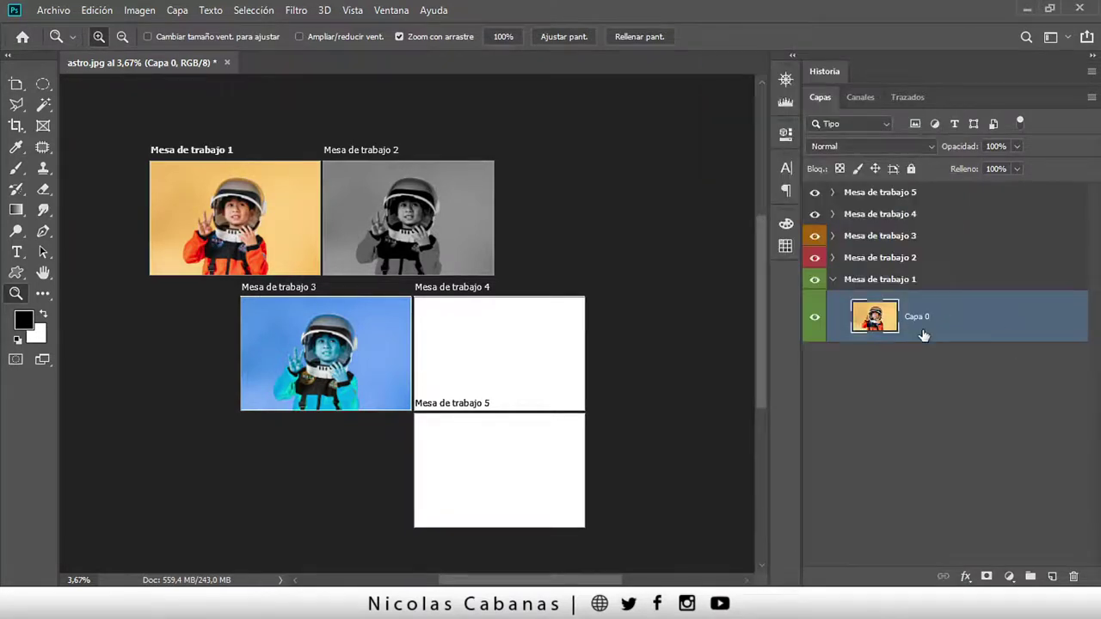
{"action": "mouse_move", "coordinate": [941, 315]}
{"action": "left_mouse_down"}
{"action": "mouse_move", "coordinate": [1011, 424]}
{"action": "mouse_move", "coordinate": [1052, 576]}
{"action": "left_mouse_up"}
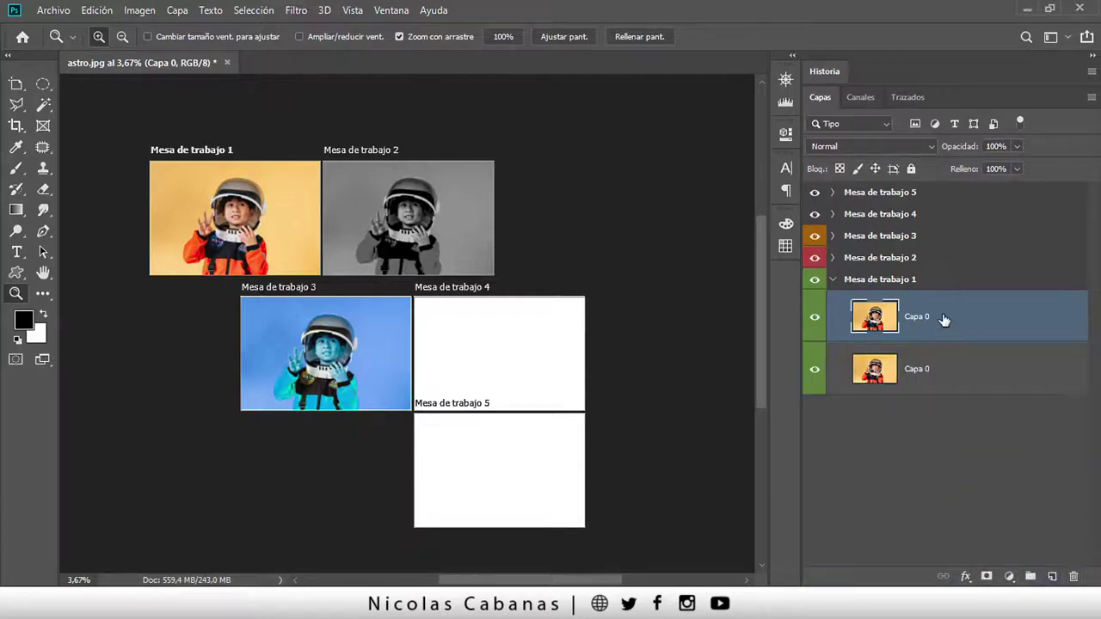
{"action": "left_click_drag", "start_coordinate": [925, 319], "coordinate": [910, 214]}
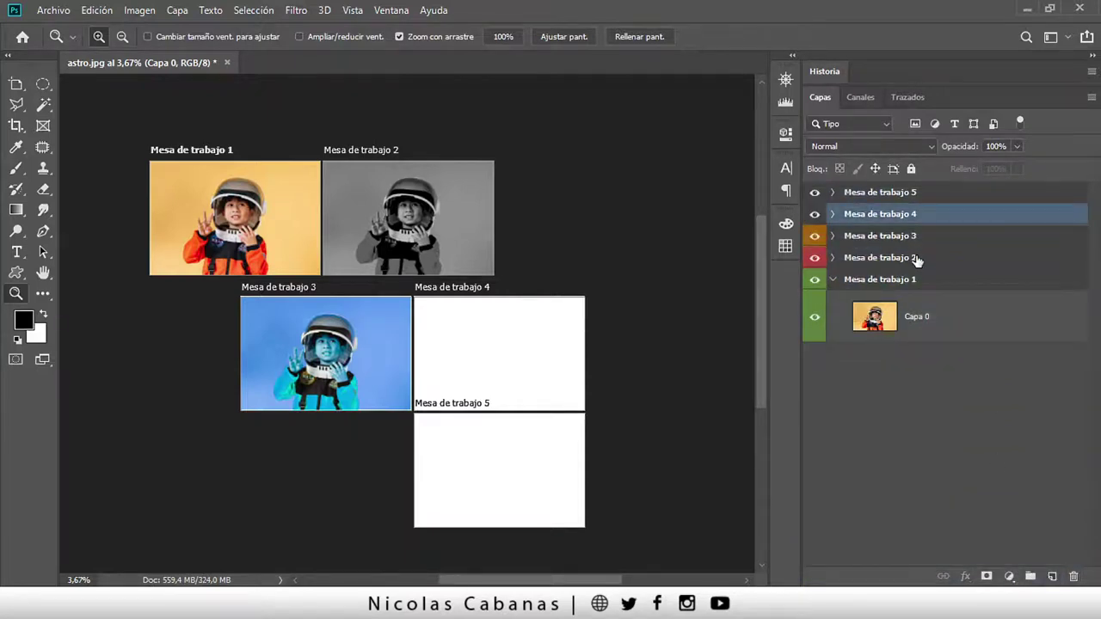
Step: Duplicate that layer as Capa 0 copia and move it into Mesa de trabajo 5
{"action": "left_click", "coordinate": [831, 214]}
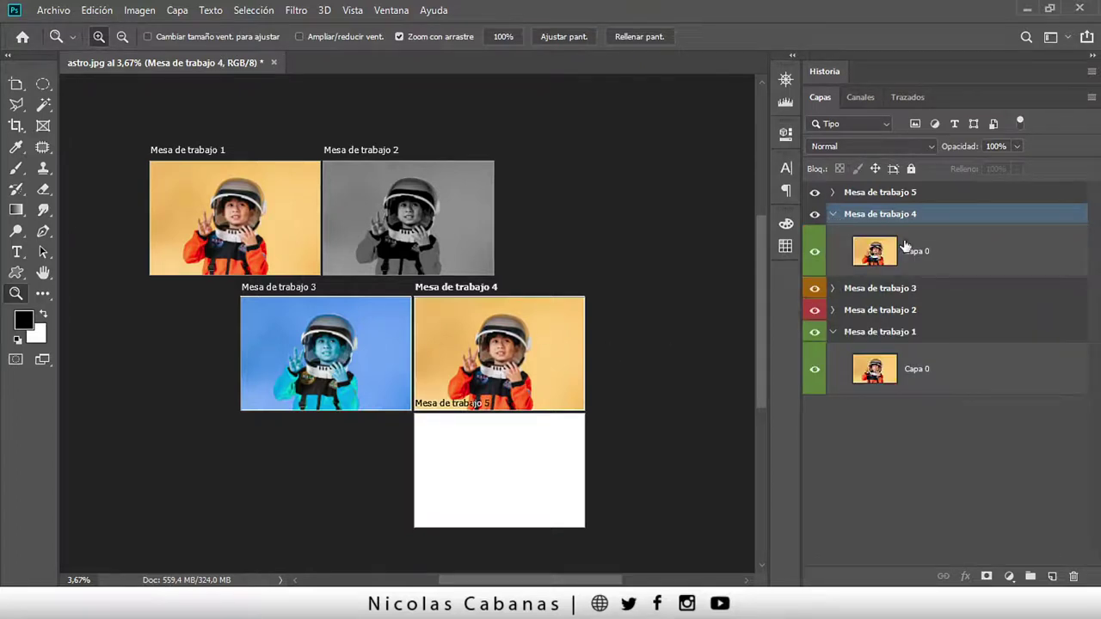
{"action": "right_click", "coordinate": [946, 254]}
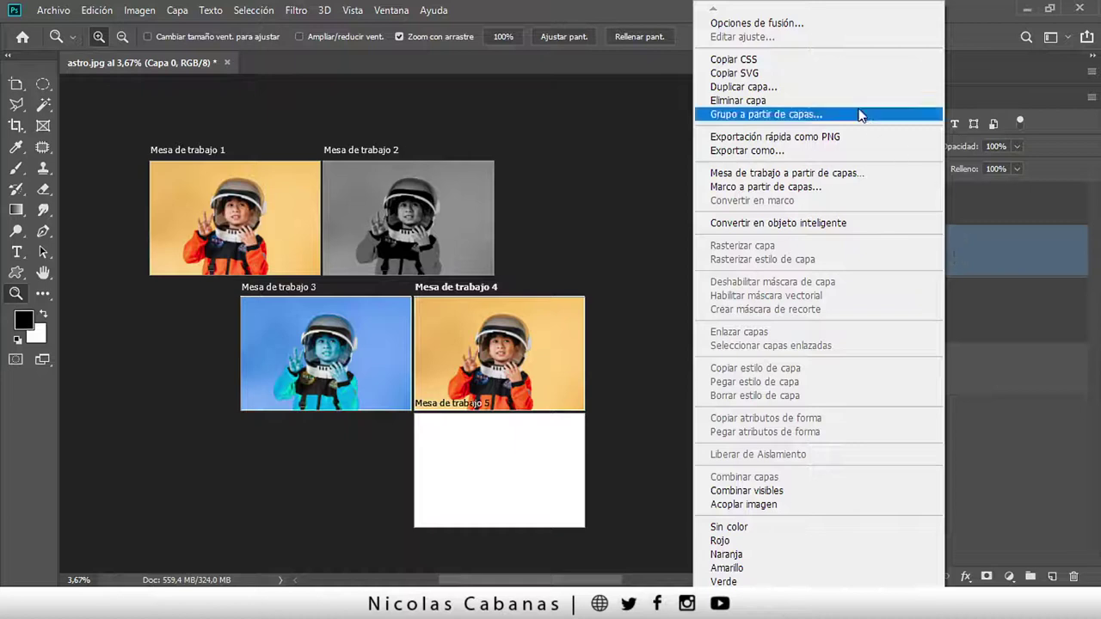
{"action": "left_click", "coordinate": [825, 86]}
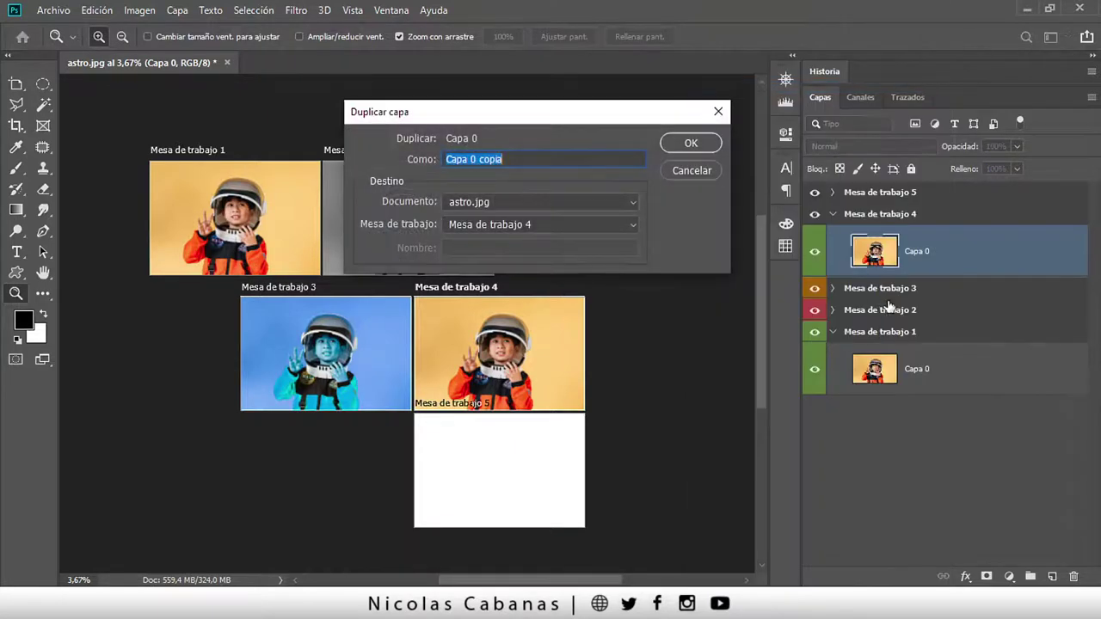
{"action": "left_click", "coordinate": [679, 143]}
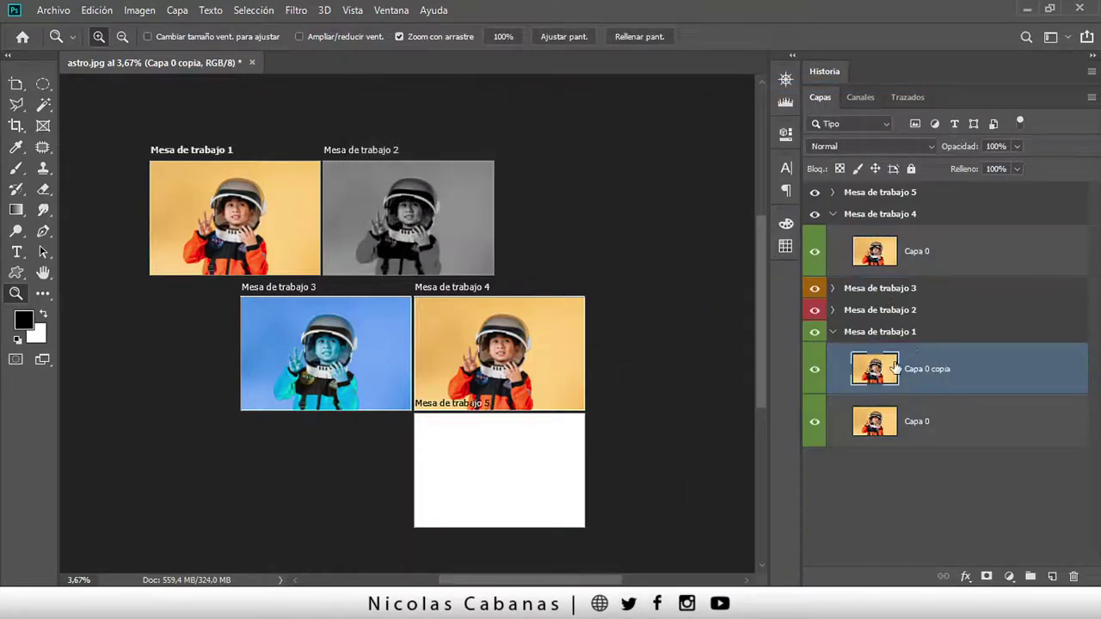
{"action": "left_click_drag", "start_coordinate": [943, 363], "coordinate": [913, 189]}
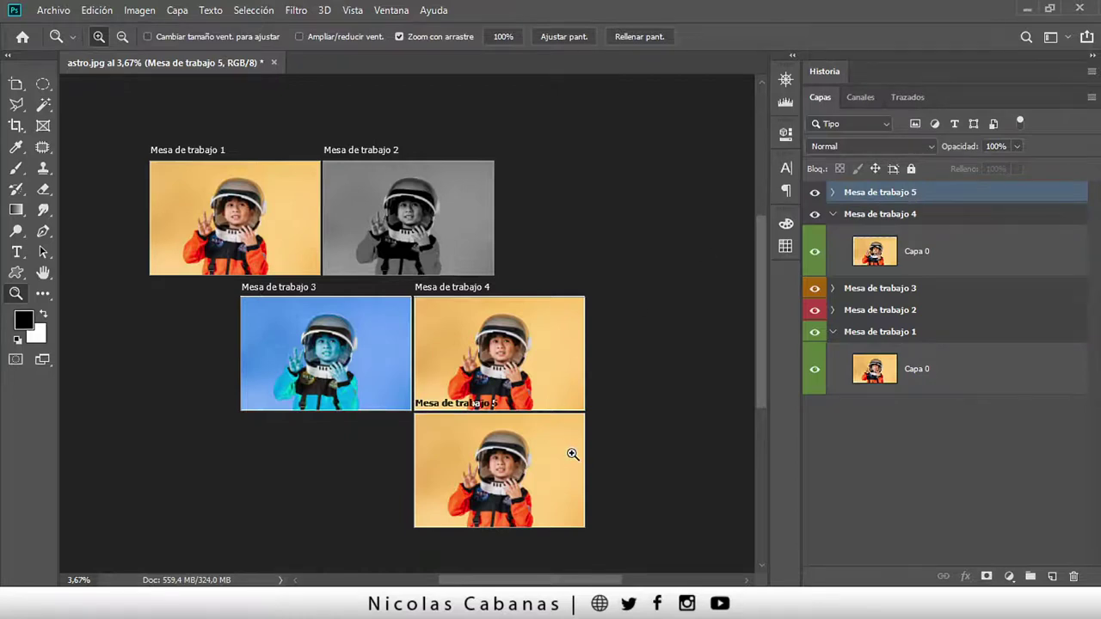
{"action": "mouse_move", "coordinate": [516, 516]}
{"action": "left_mouse_down"}
{"action": "mouse_move", "coordinate": [563, 523]}
{"action": "mouse_move", "coordinate": [539, 537]}
{"action": "mouse_move", "coordinate": [568, 533]}
{"action": "left_mouse_up"}
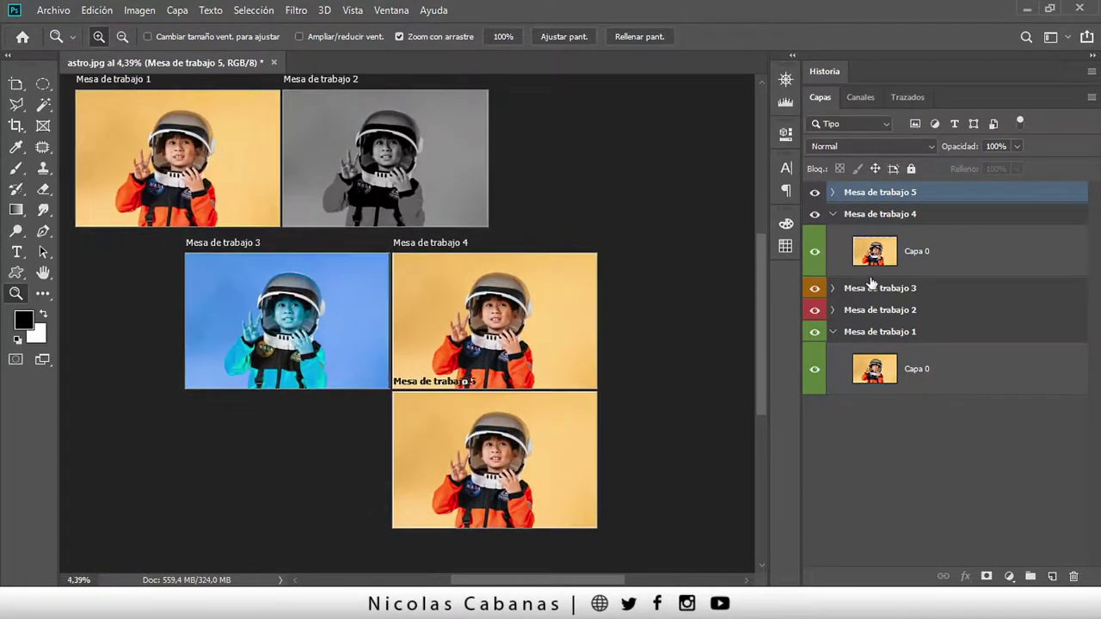
Step: Invert the colours of the Capa 0 photo in Mesa de trabajo 4 via Imagen > Ajustes > Invertir
{"action": "left_click", "coordinate": [832, 214]}
{"action": "left_click", "coordinate": [873, 250]}
{"action": "left_click", "coordinate": [139, 10]}
{"action": "mouse_move", "coordinate": [150, 53]}
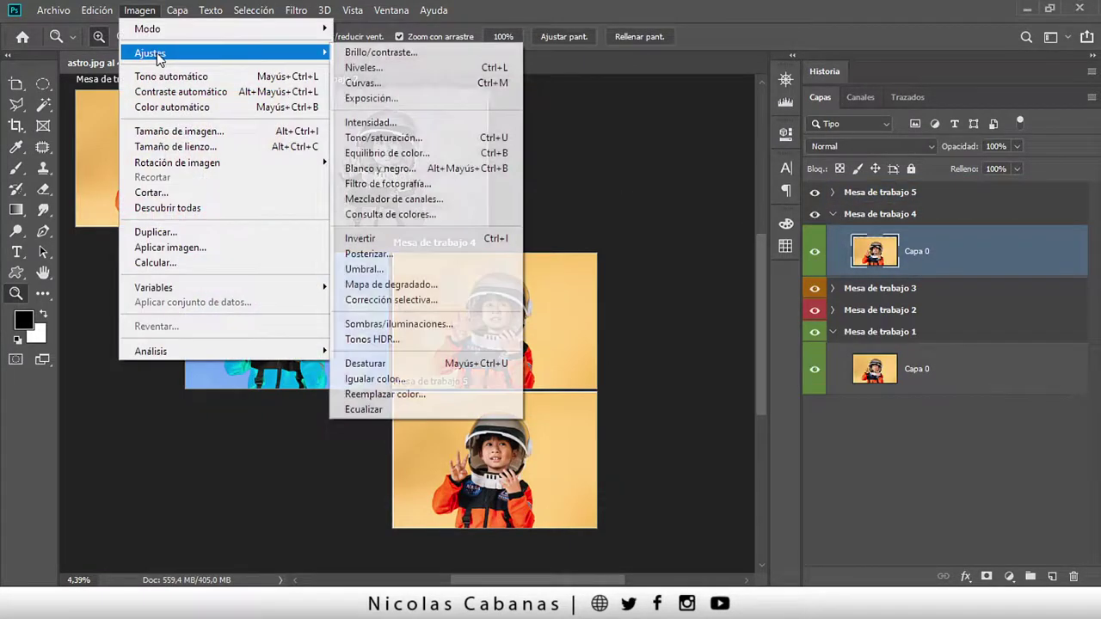
{"action": "left_click", "coordinate": [447, 239]}
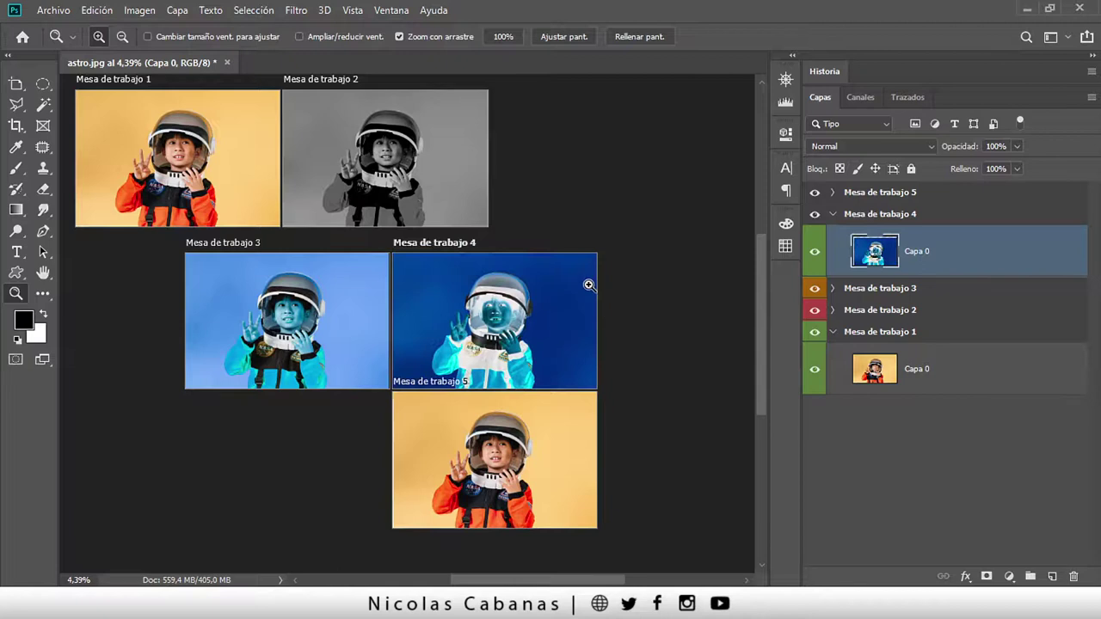
Step: Select the photo copy inside Mesa de trabajo 5 and bring up the Imagen menu
{"action": "left_click", "coordinate": [832, 193]}
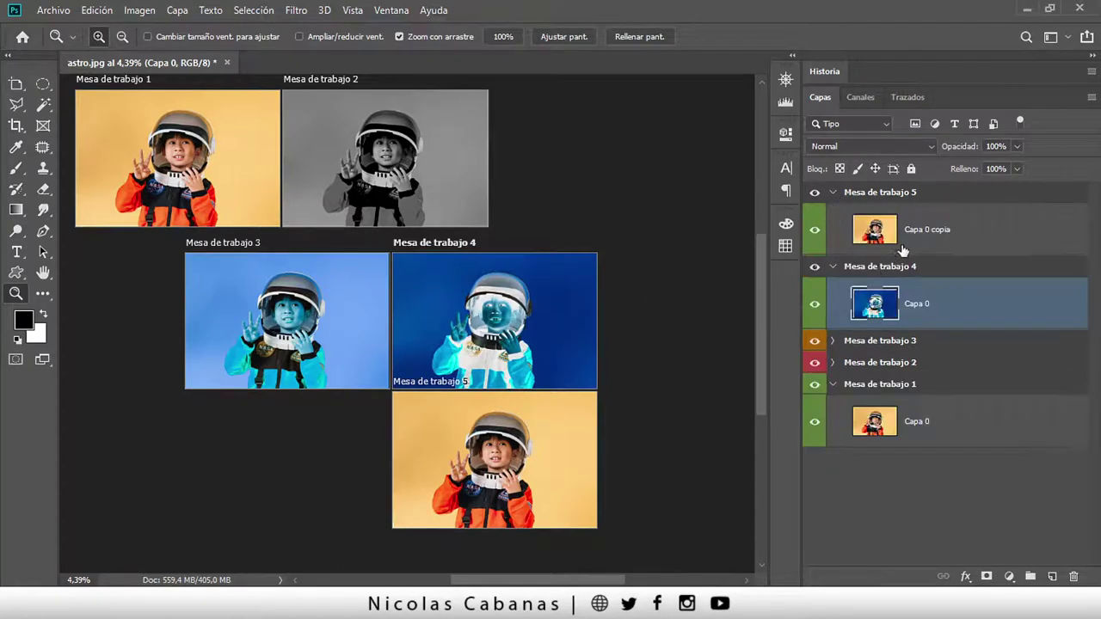
{"action": "left_click", "coordinate": [911, 245]}
{"action": "left_click", "coordinate": [139, 10]}
{"action": "mouse_move", "coordinate": [150, 53]}
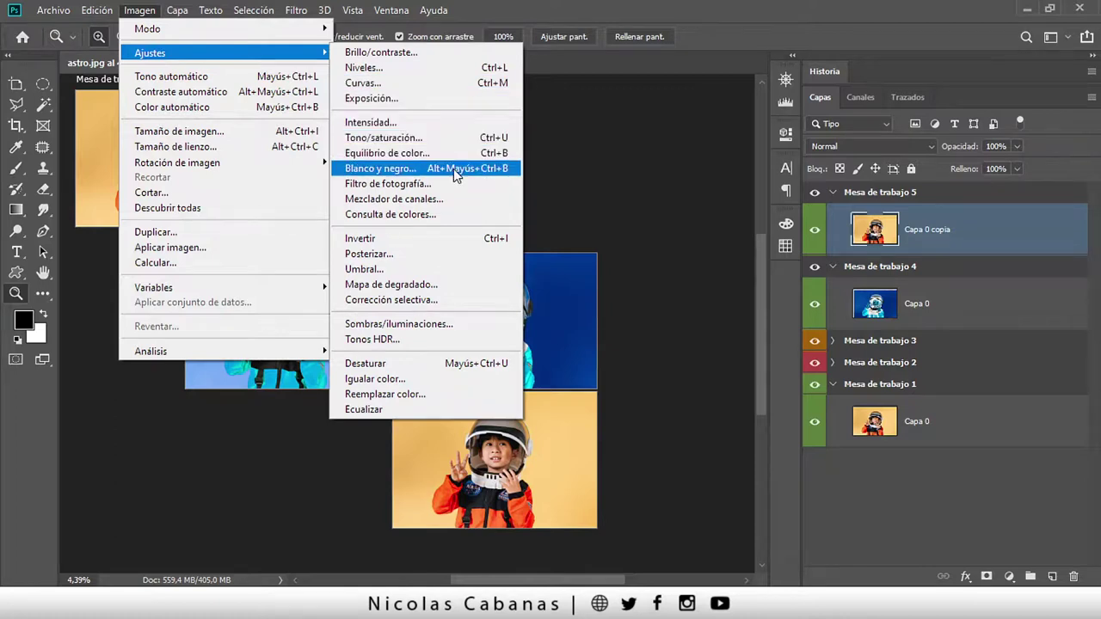
Step: Apply a Blanco y negro adjustment to Capa 0 copia with Rojos set to 96%
{"action": "left_click", "coordinate": [452, 172]}
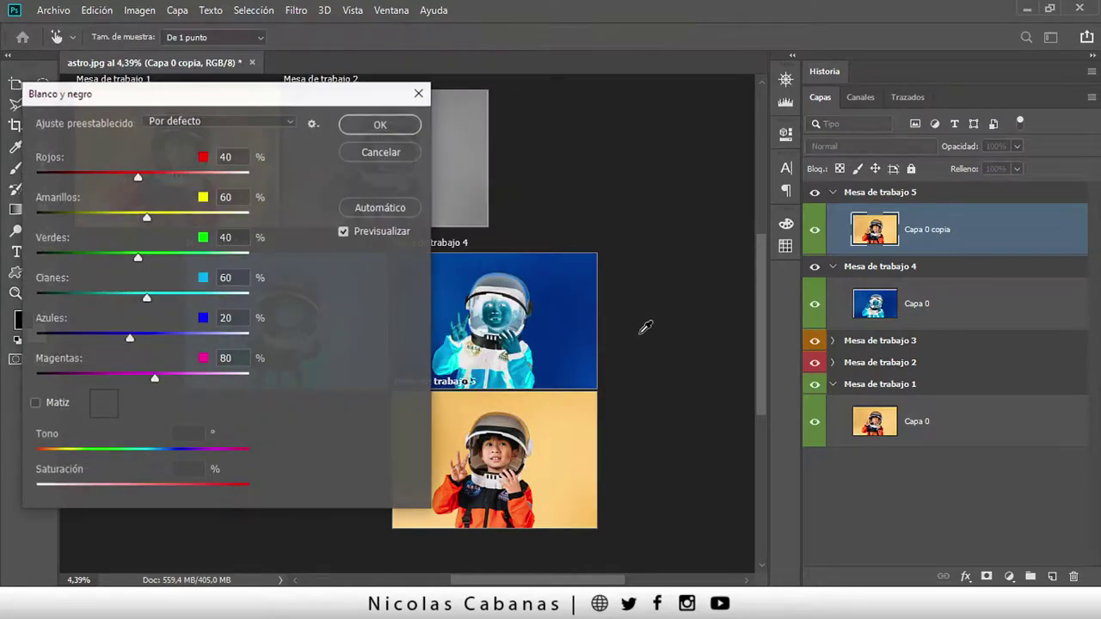
{"action": "left_click_drag", "start_coordinate": [166, 97], "coordinate": [790, 88]}
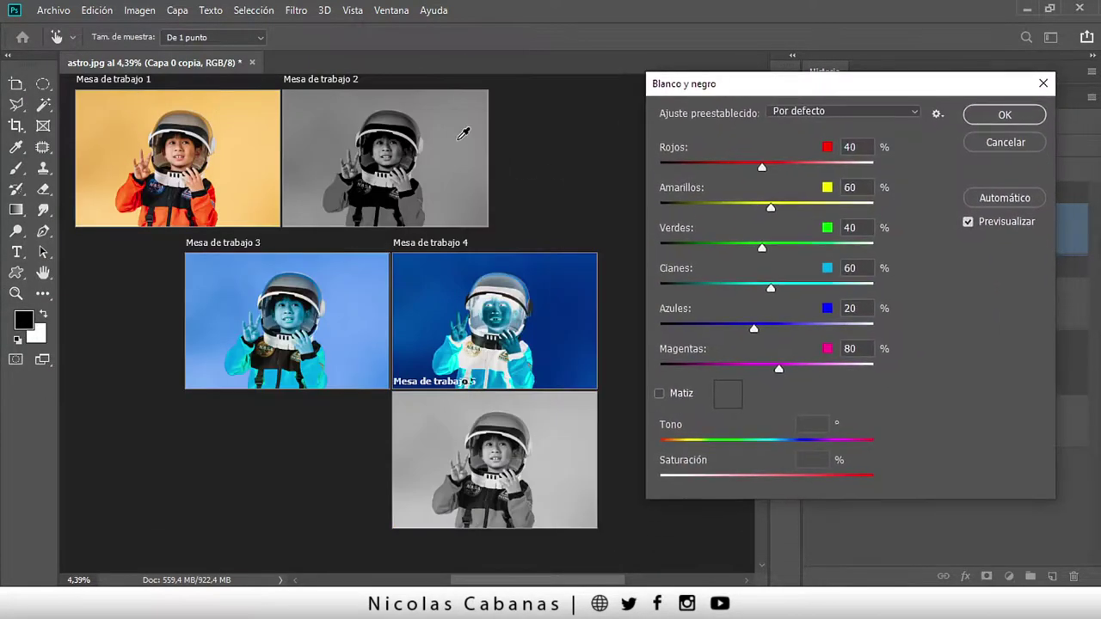
{"action": "left_click_drag", "start_coordinate": [784, 166], "coordinate": [838, 166]}
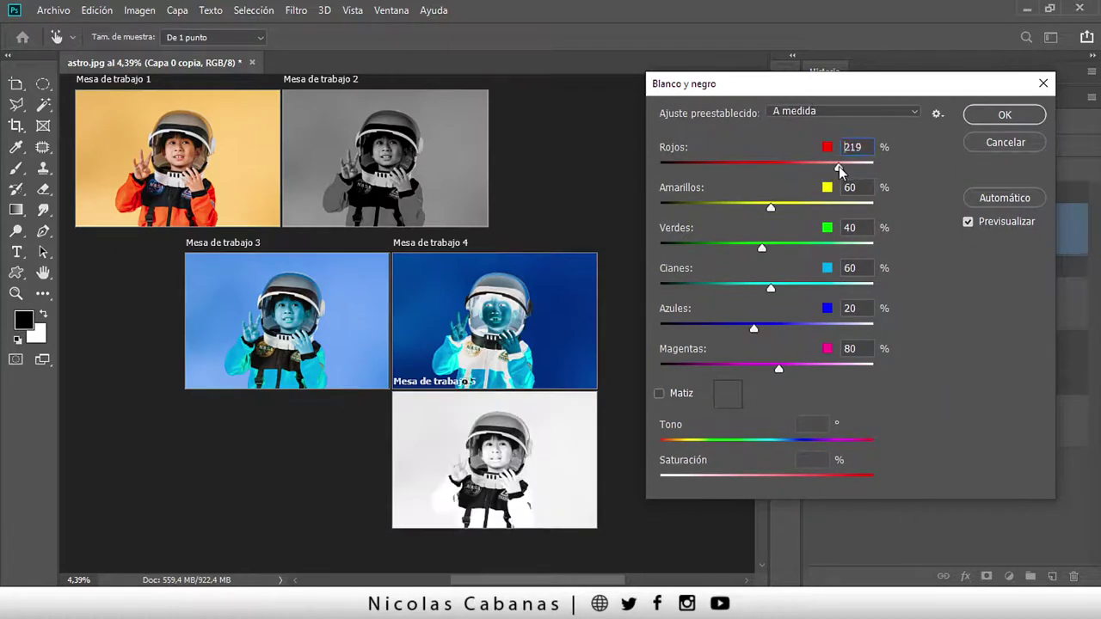
{"action": "left_click", "coordinate": [786, 163]}
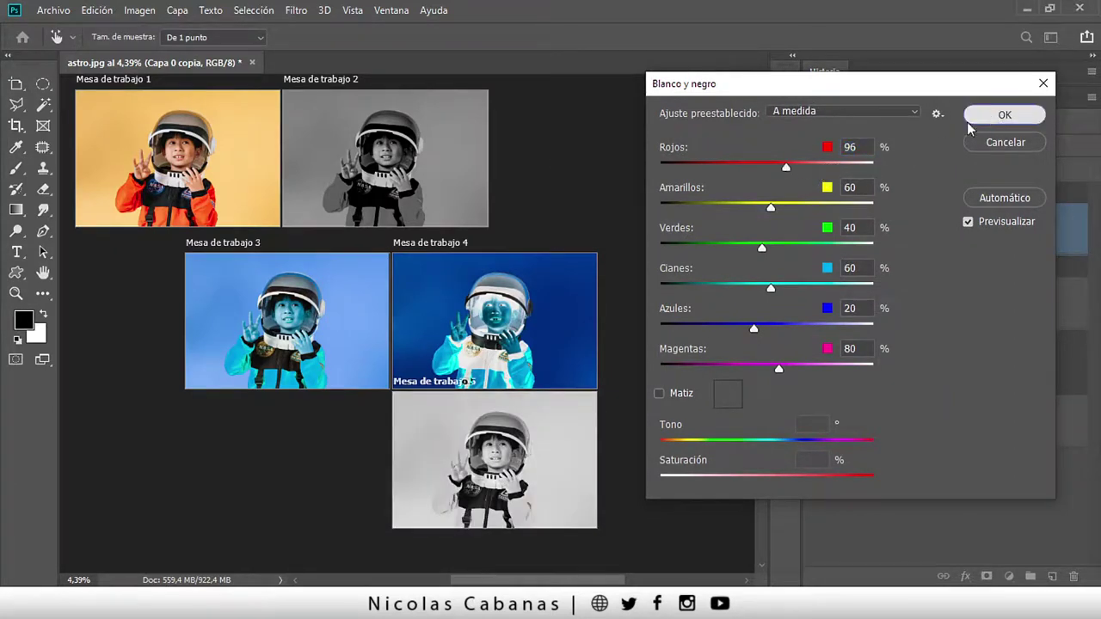
{"action": "left_click", "coordinate": [1004, 114]}
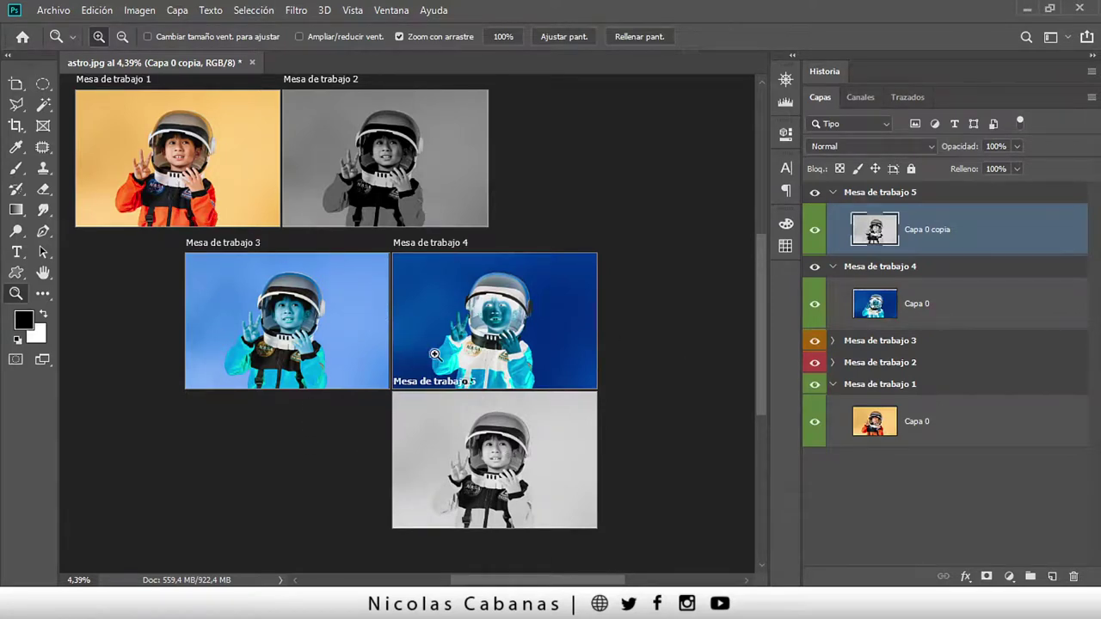
Step: Give Mesa de trabajo 5 a yellow colour label
{"action": "left_click", "coordinate": [833, 266]}
{"action": "left_click", "coordinate": [830, 195]}
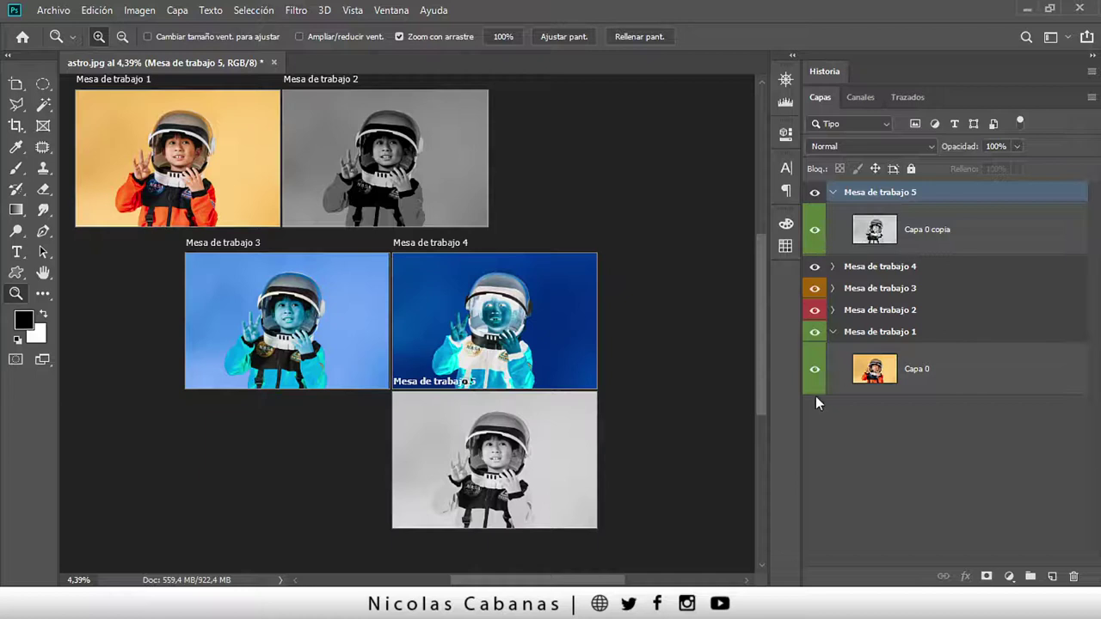
{"action": "right_click", "coordinate": [969, 189]}
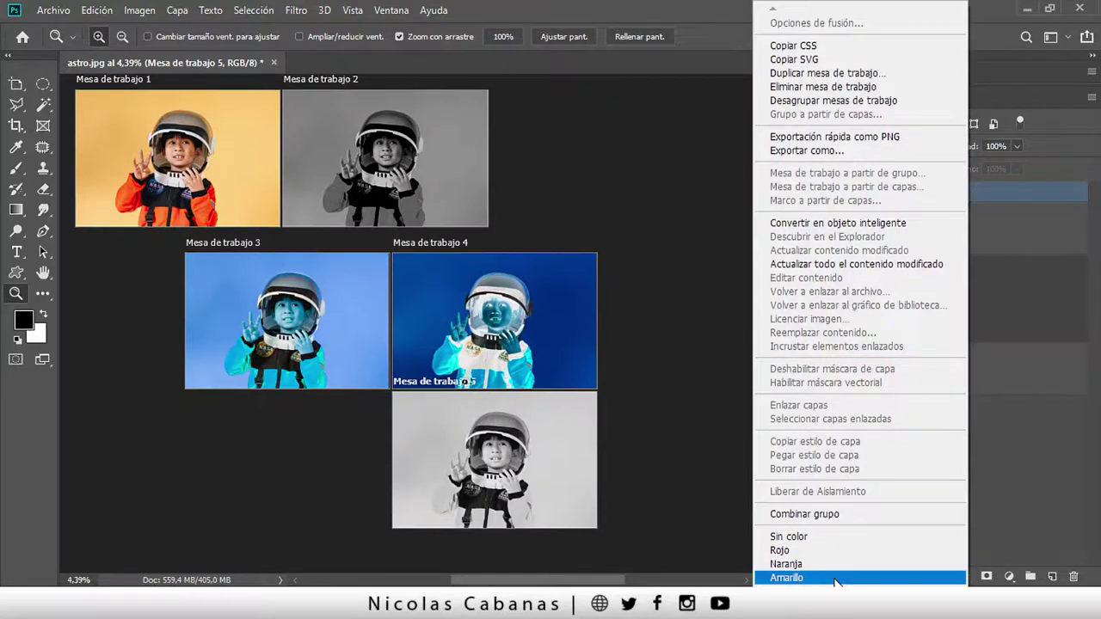
{"action": "left_click", "coordinate": [834, 578]}
Step: Give Mesa de trabajo 4 the Azul (blue) colour label
{"action": "left_click", "coordinate": [832, 267]}
{"action": "left_click", "coordinate": [957, 271]}
{"action": "right_click", "coordinate": [957, 272]}
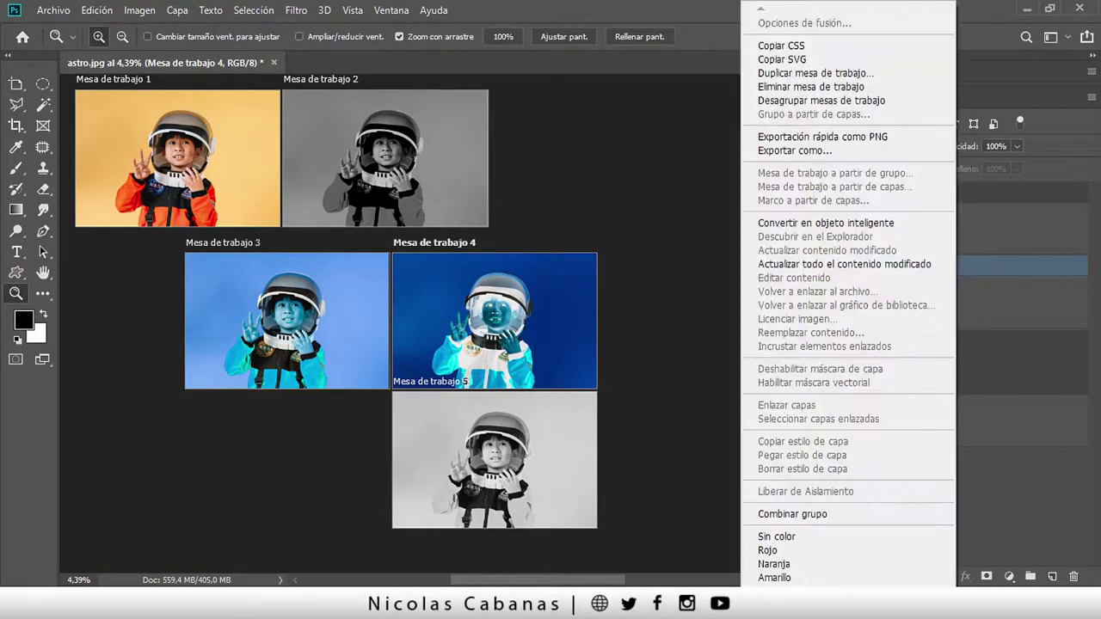
{"action": "scroll", "coordinate": [847, 344], "scroll_direction": "down", "scroll_amount": 3}
{"action": "left_click", "coordinate": [766, 555]}
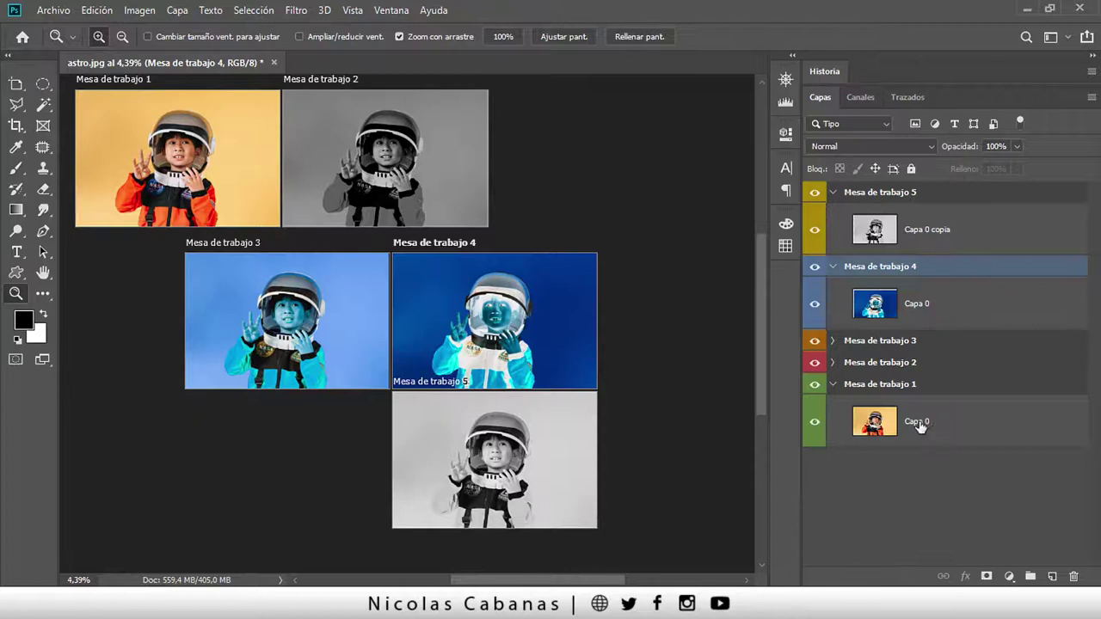
Step: Collapse the Mesa de trabajo 4, 5 and 1 groups and deselect all layers
{"action": "left_click", "coordinate": [832, 267]}
{"action": "left_click", "coordinate": [833, 192]}
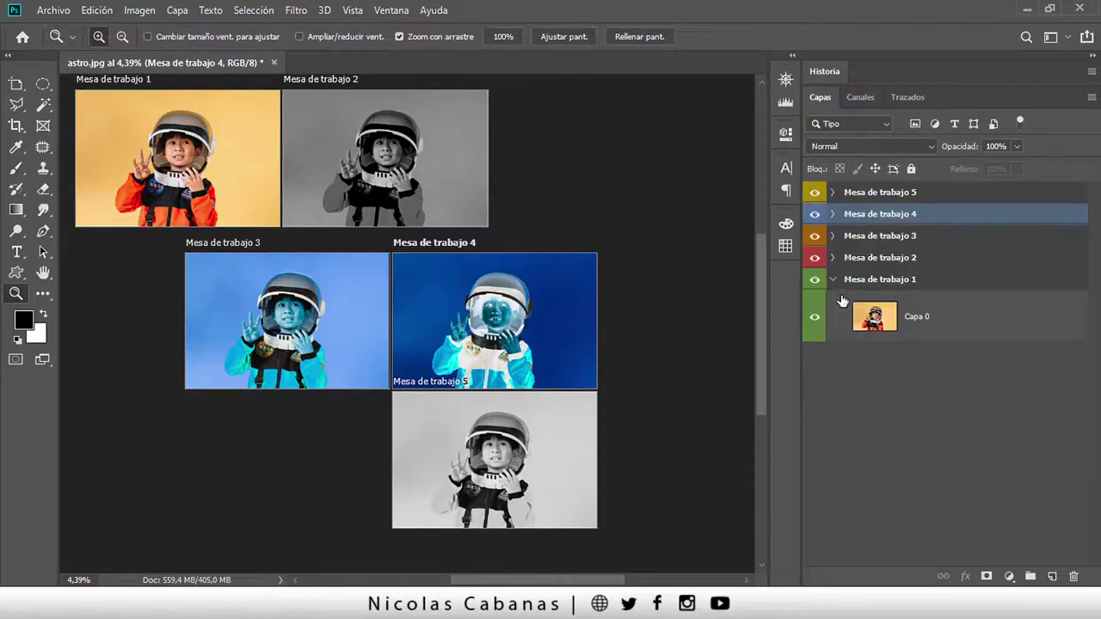
{"action": "left_click", "coordinate": [832, 278]}
{"action": "left_click", "coordinate": [885, 390]}
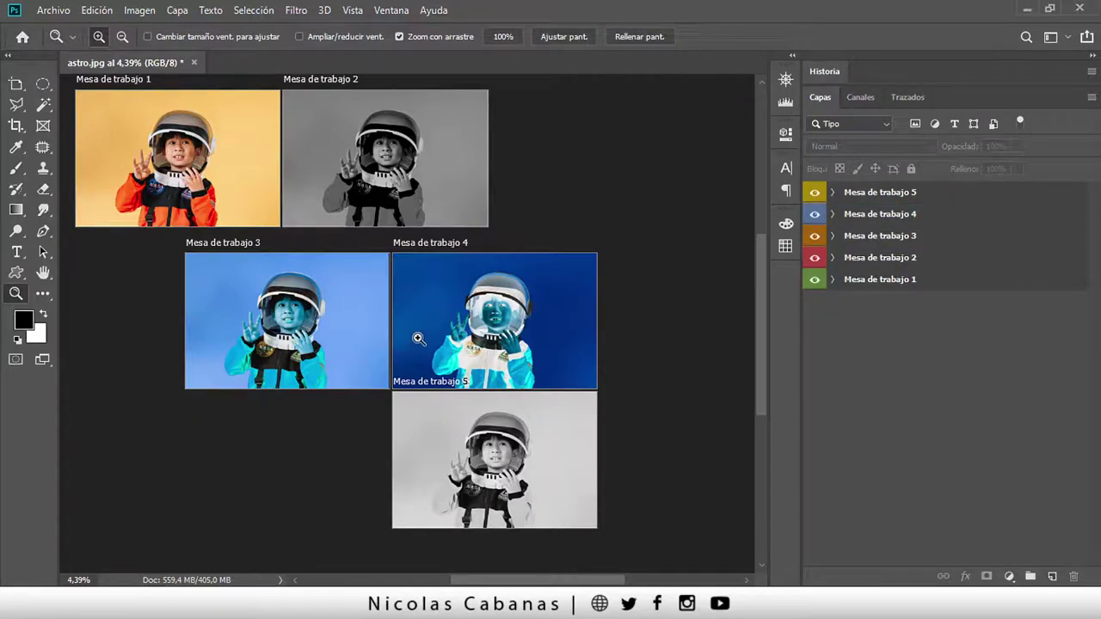
{"action": "key", "text": "v"}
{"action": "left_click_drag", "start_coordinate": [360, 240], "coordinate": [368, 253]}
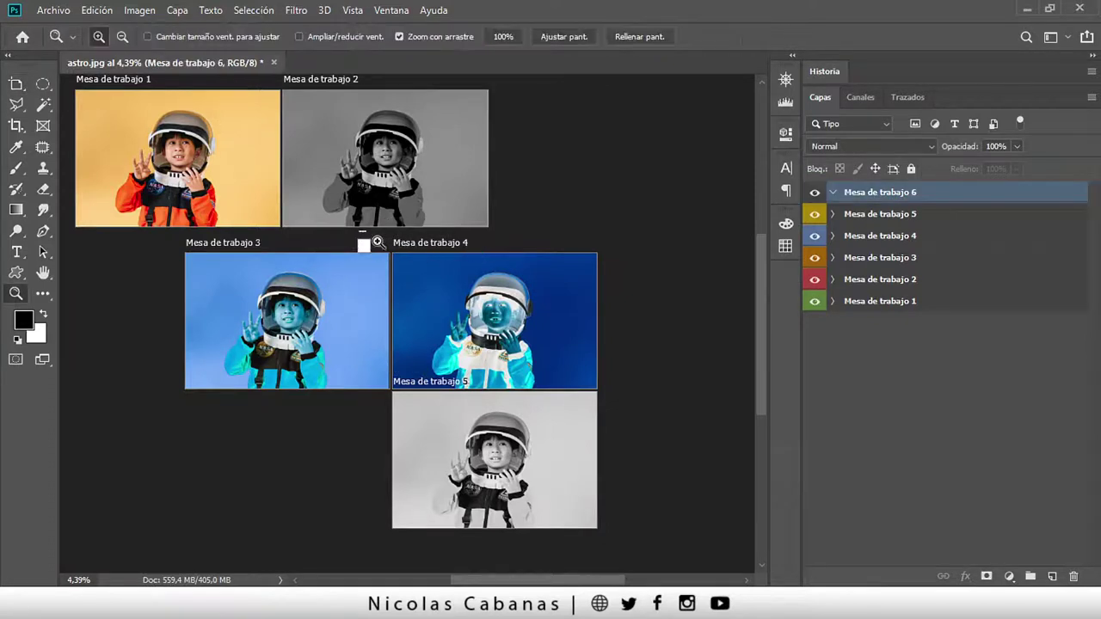
{"action": "key", "text": "ctrl+z"}
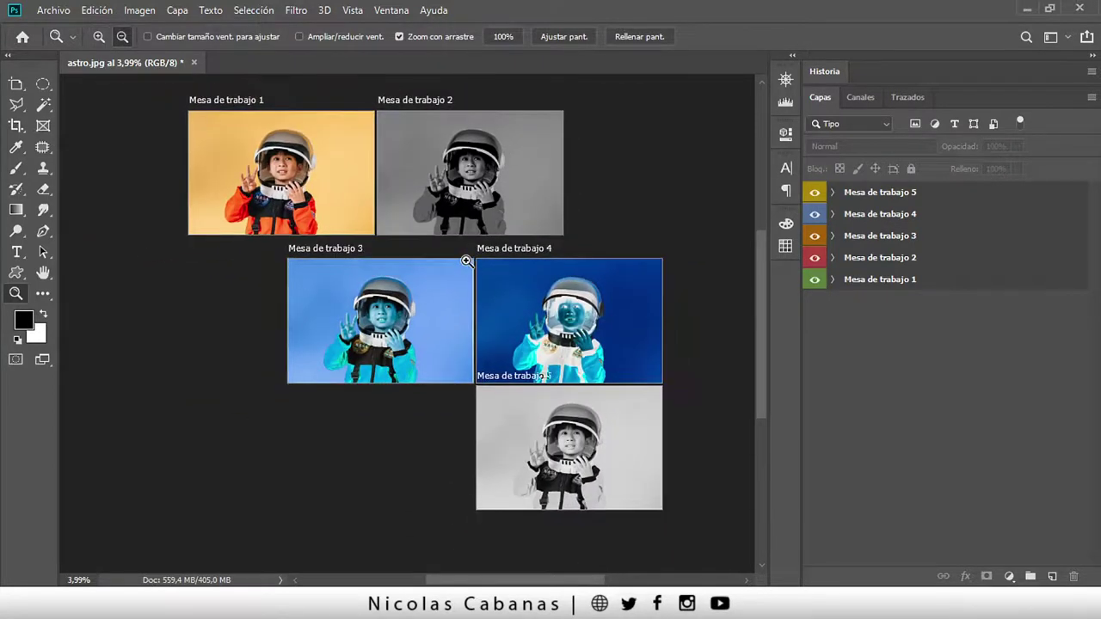
{"action": "left_click_drag", "start_coordinate": [467, 260], "coordinate": [444, 275]}
{"action": "key", "text": "v"}
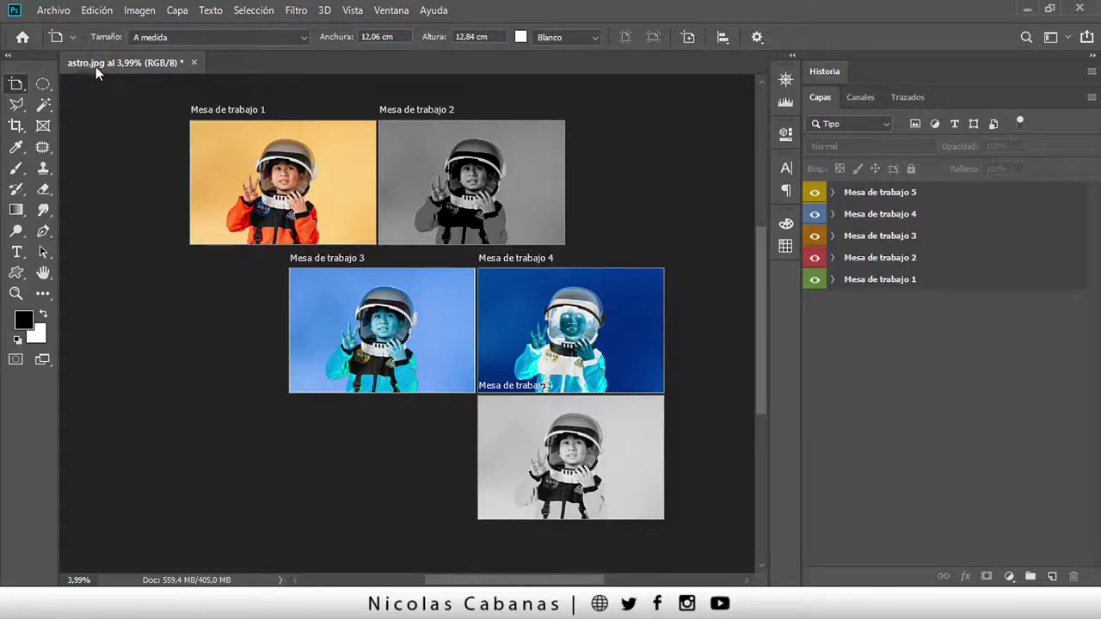
{"action": "right_click", "coordinate": [16, 104]}
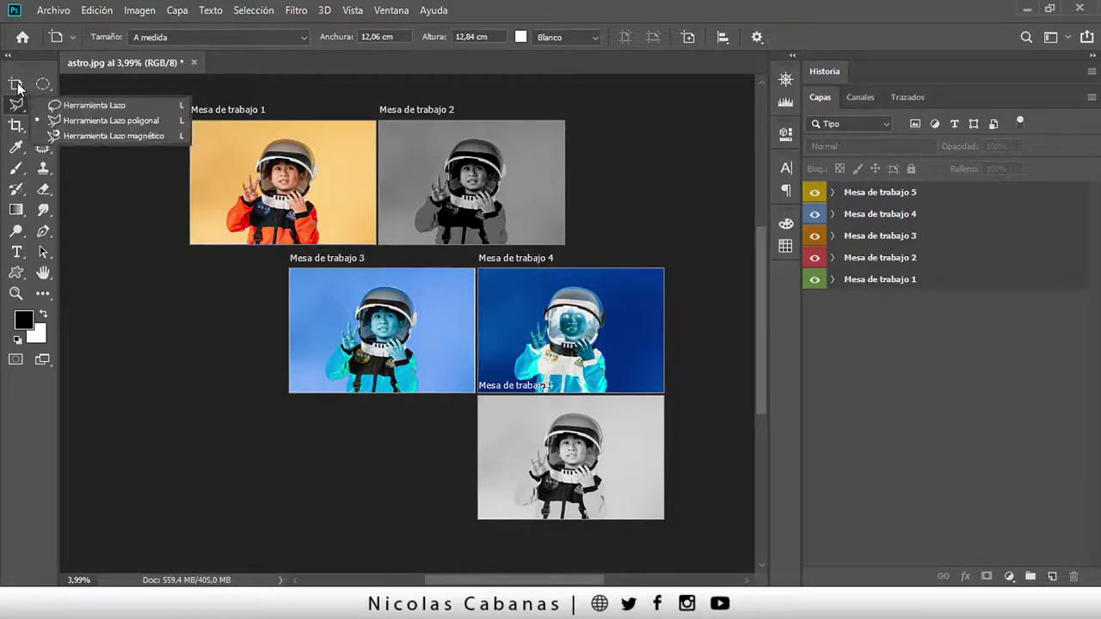
{"action": "right_click", "coordinate": [16, 84]}
{"action": "left_click", "coordinate": [64, 88]}
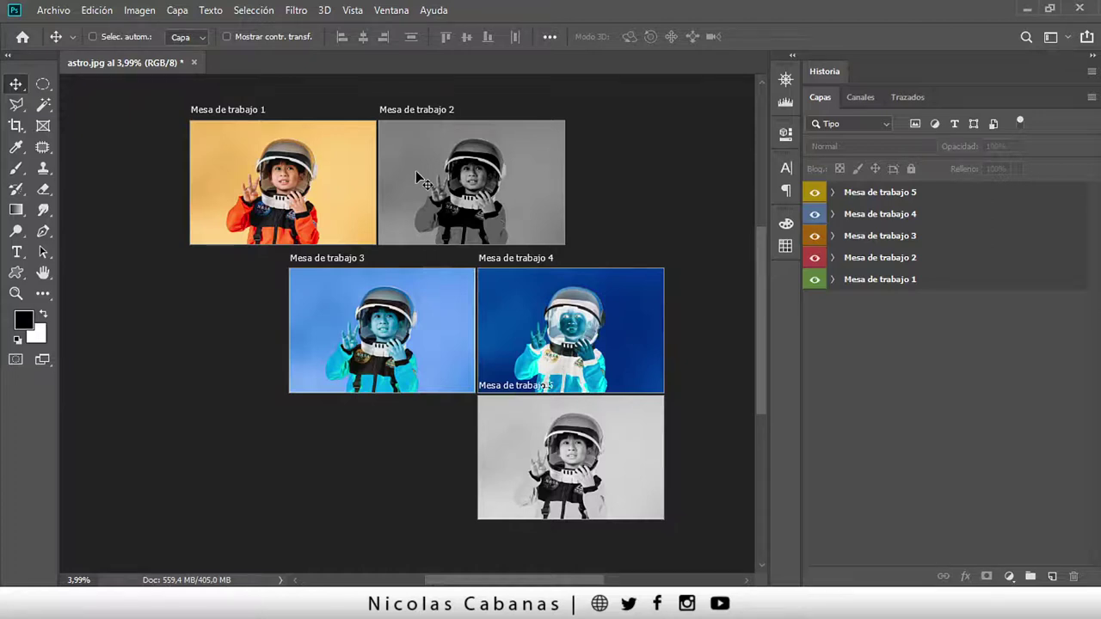
Step: Show Tamaño de imagen in Centímetros, selecting the 528,32 width and 460,59 height values
{"action": "left_click", "coordinate": [140, 9]}
{"action": "left_click", "coordinate": [172, 132]}
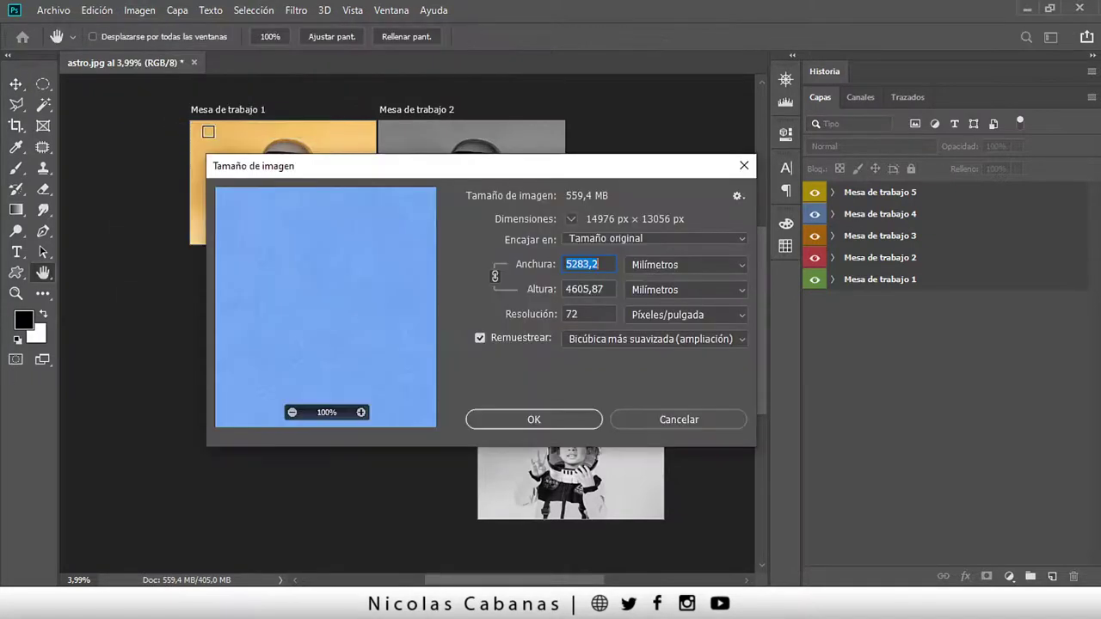
{"action": "left_click", "coordinate": [650, 265]}
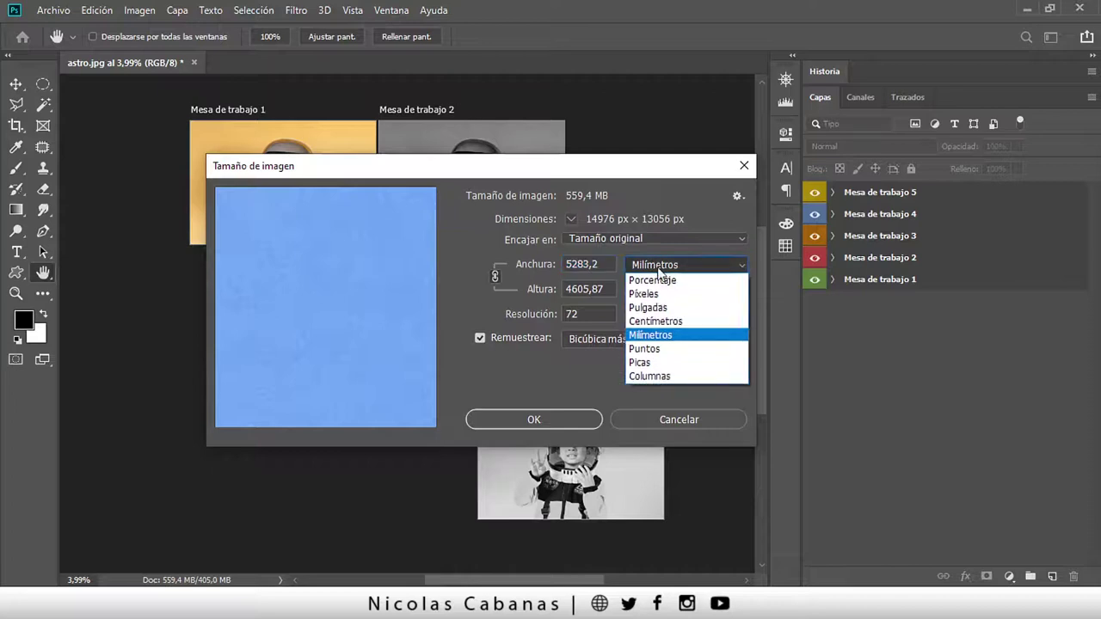
{"action": "left_click", "coordinate": [669, 322]}
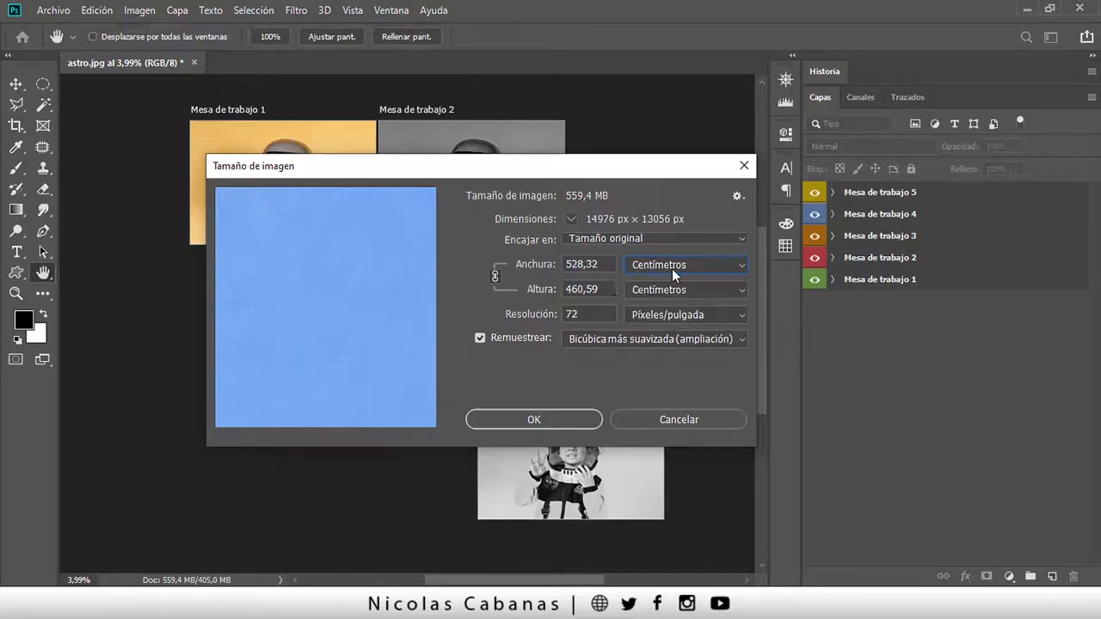
{"action": "double_click", "coordinate": [596, 269]}
{"action": "key", "text": "Tab"}
Step: Add blank artboards Mesa de trabajo 6 and 7 beside and below Mesa de trabajo 5
{"action": "left_click", "coordinate": [687, 422]}
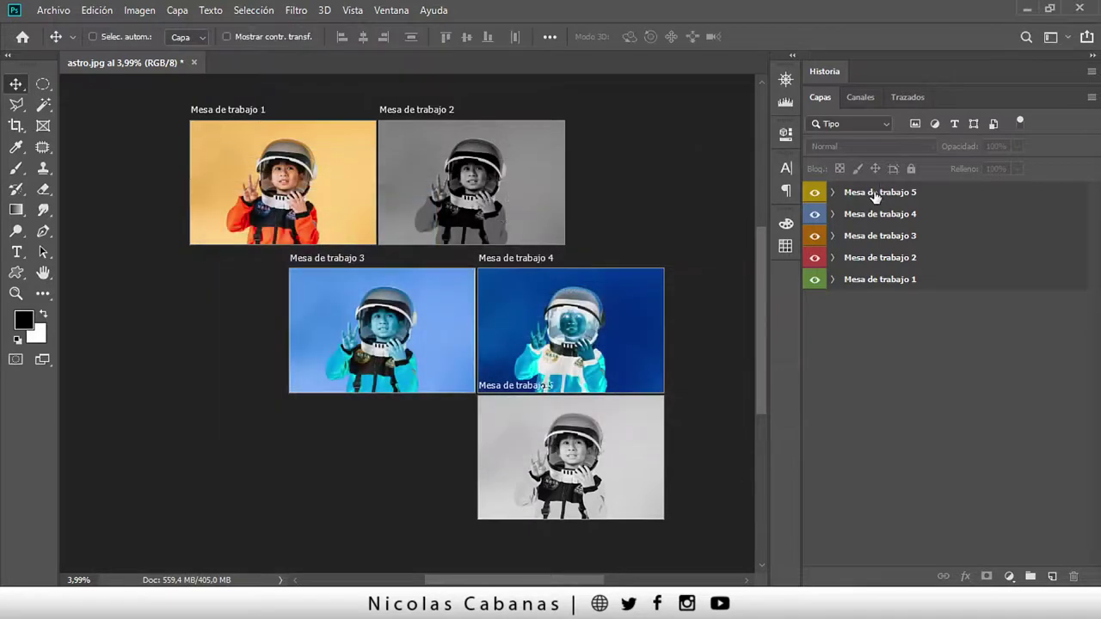
{"action": "left_click", "coordinate": [875, 196]}
{"action": "right_click", "coordinate": [14, 81]}
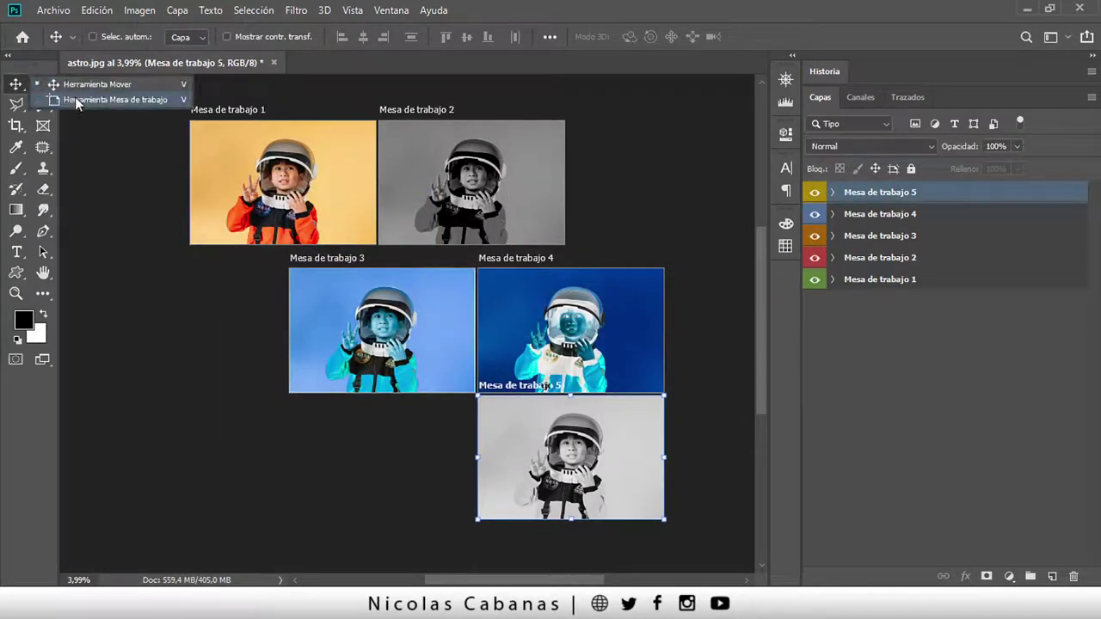
{"action": "left_click", "coordinate": [75, 96]}
{"action": "left_click", "coordinate": [439, 458]}
{"action": "left_click", "coordinate": [571, 556]}
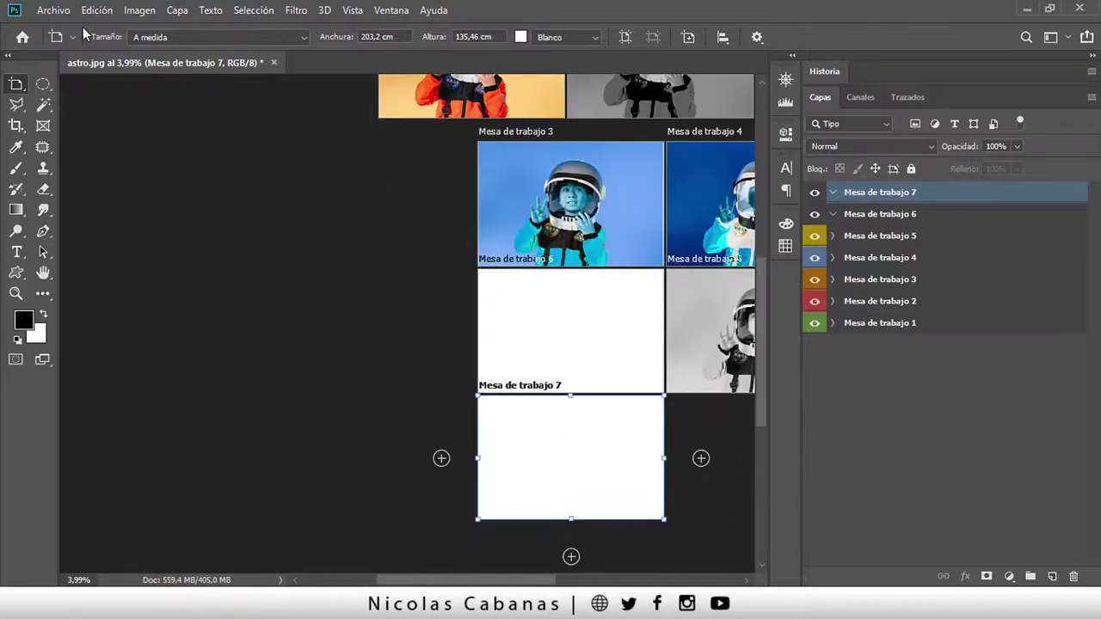
Step: Check the enlarged document size in centimetres in Image Size, then close it
{"action": "left_click", "coordinate": [139, 9]}
{"action": "left_click", "coordinate": [192, 133]}
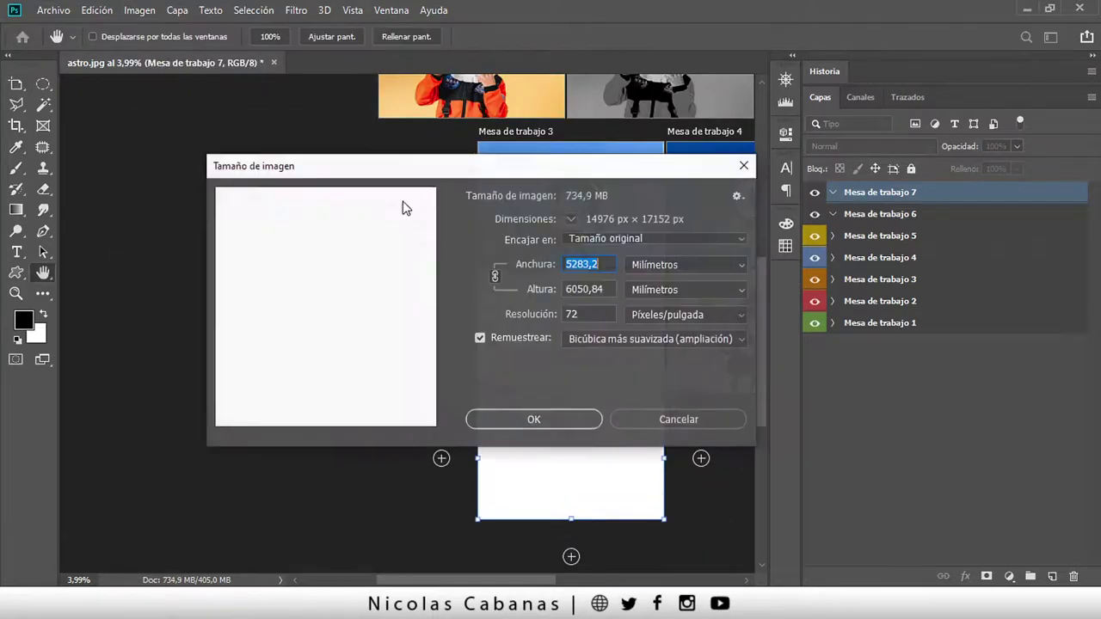
{"action": "left_click", "coordinate": [678, 261]}
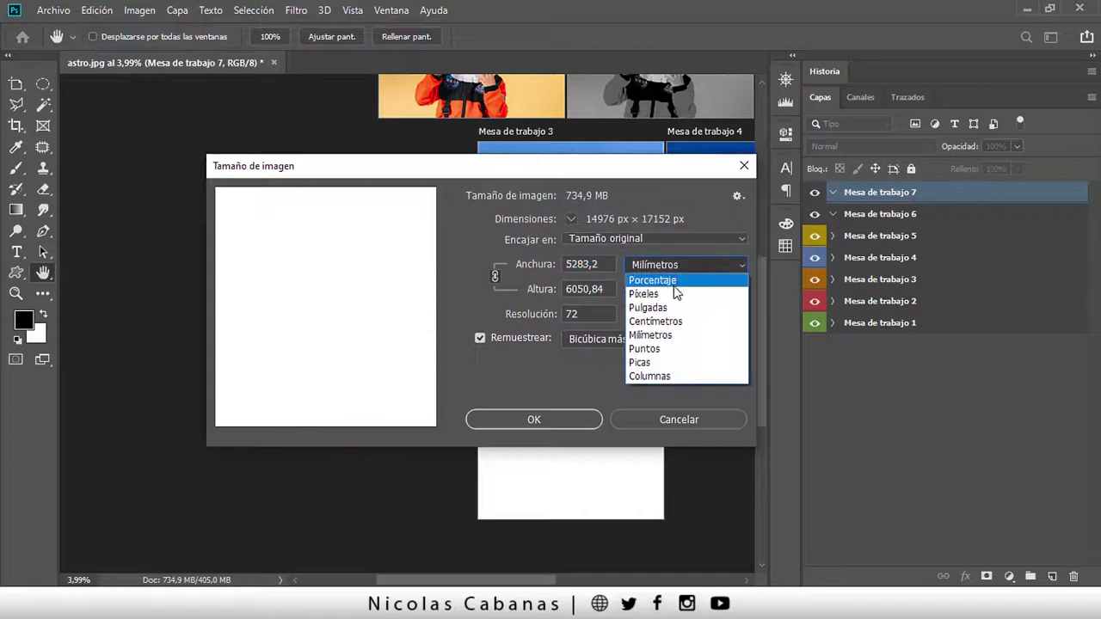
{"action": "left_click", "coordinate": [666, 319]}
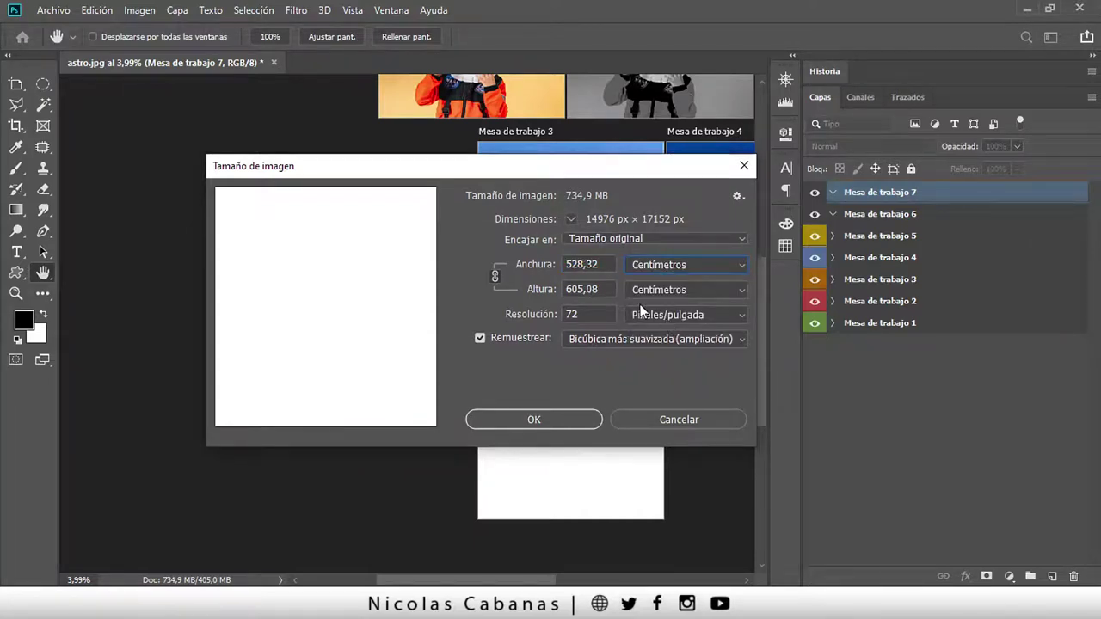
{"action": "left_click", "coordinate": [743, 167]}
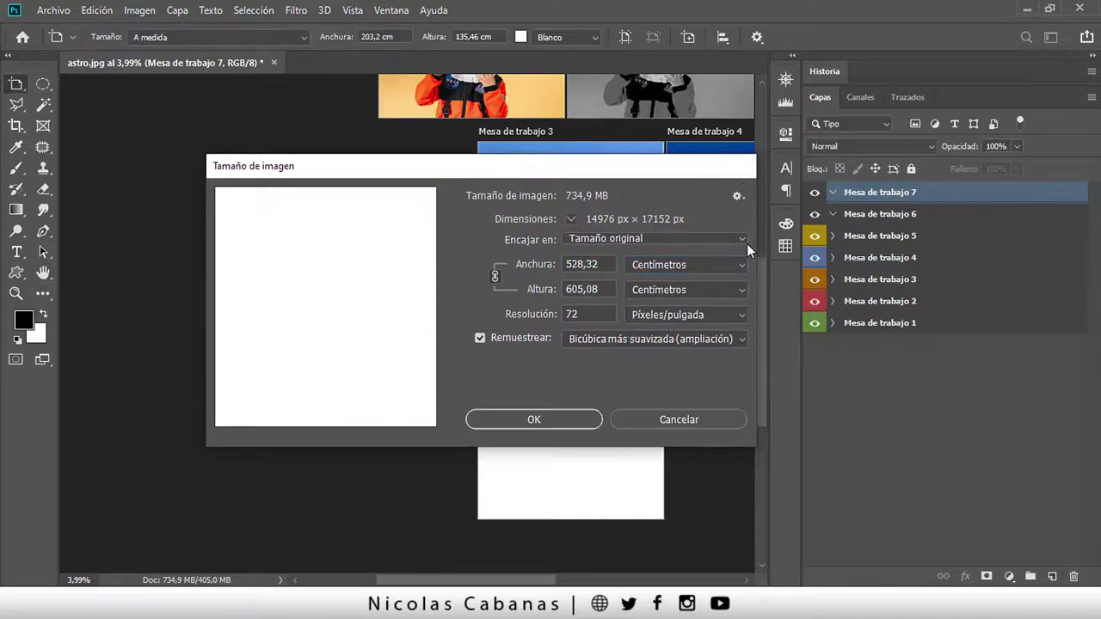
Step: Add three more blank artboards, Mesa de trabajo 8, 9 and 10
{"action": "left_click", "coordinate": [442, 457]}
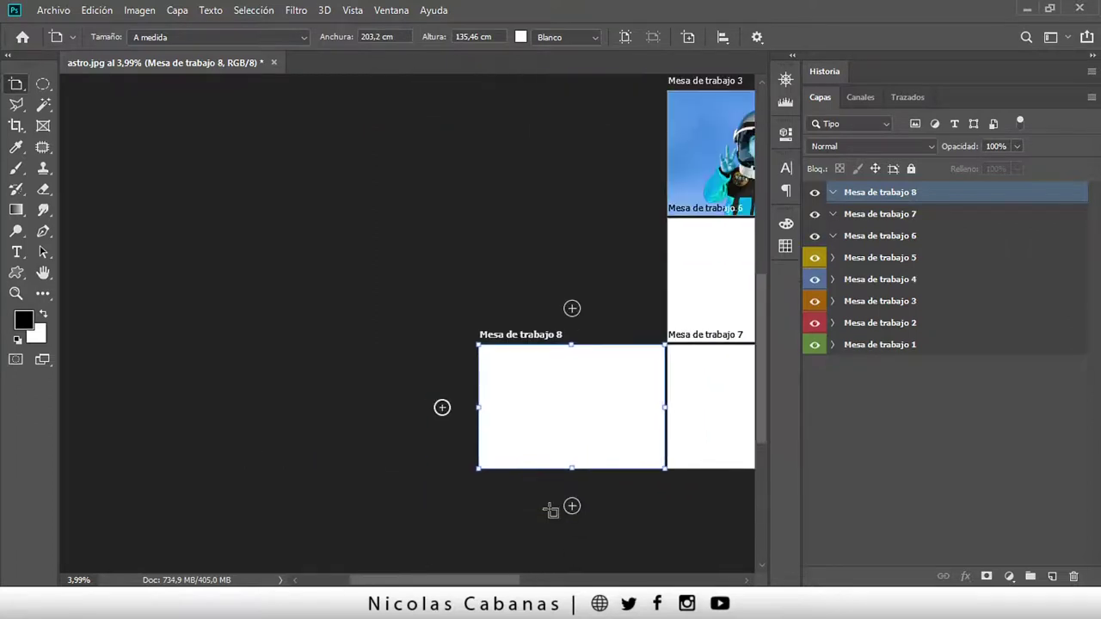
{"action": "left_click", "coordinate": [572, 507]}
{"action": "left_click", "coordinate": [574, 483]}
Step: Recheck Image Size, reading 636,69 × 857,96 cm, and close it without changes
{"action": "left_click", "coordinate": [135, 15]}
{"action": "left_click", "coordinate": [211, 125]}
{"action": "left_click", "coordinate": [653, 265]}
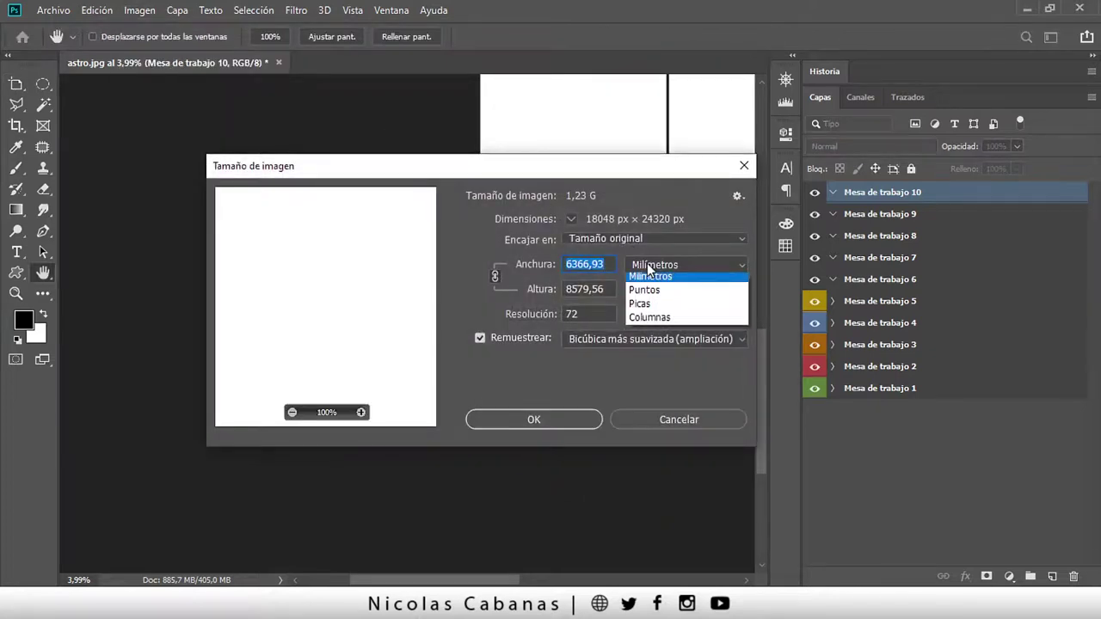
{"action": "left_click", "coordinate": [655, 321]}
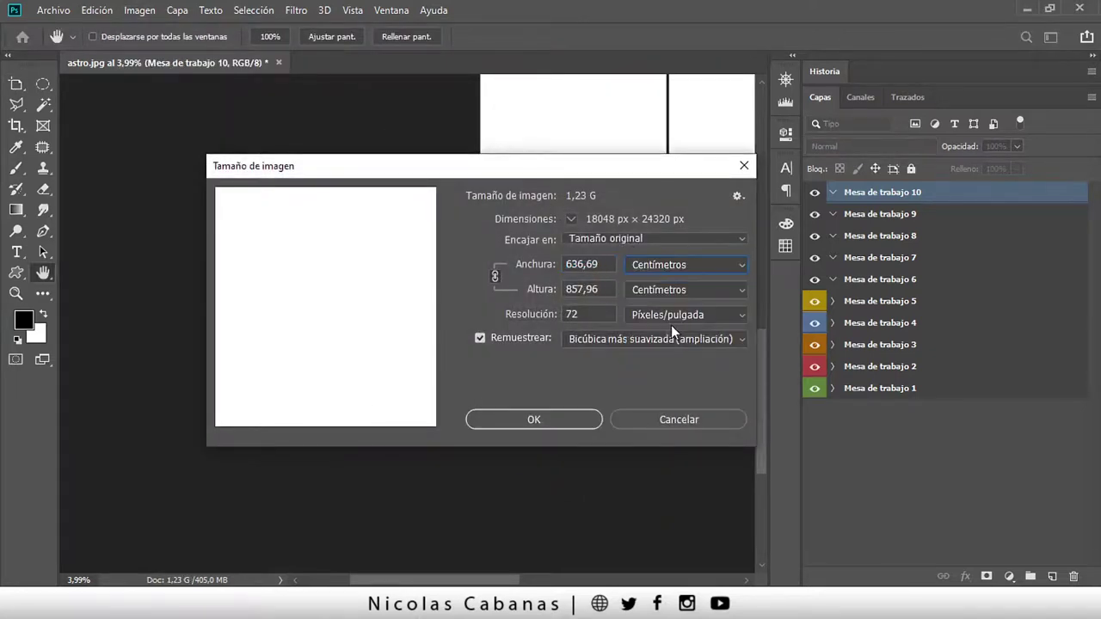
{"action": "left_click_drag", "start_coordinate": [597, 269], "coordinate": [547, 263]}
{"action": "left_click_drag", "start_coordinate": [615, 286], "coordinate": [537, 287]}
{"action": "left_click_drag", "start_coordinate": [607, 264], "coordinate": [535, 266]}
{"action": "left_click_drag", "start_coordinate": [599, 290], "coordinate": [524, 298]}
{"action": "left_click", "coordinate": [669, 417]}
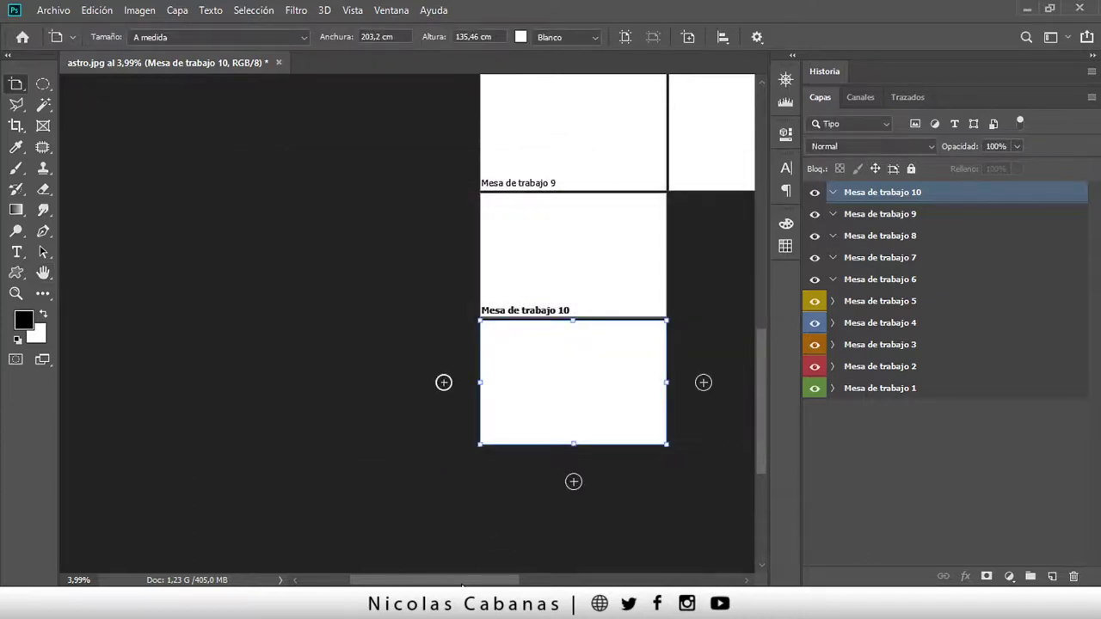
Step: Zoom out to fit all ten artboards and select artboard layers Mesa de trabajo 1 through 10
{"action": "scroll", "coordinate": [344, 344], "scroll_direction": "right", "scroll_amount": 5}
{"action": "left_click", "coordinate": [15, 294]}
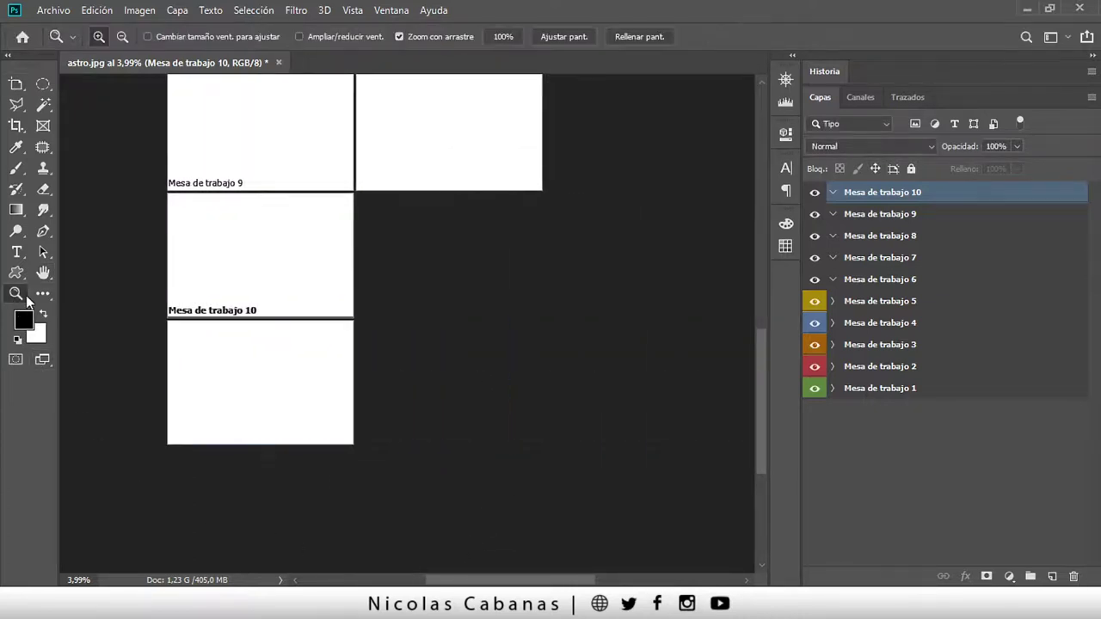
{"action": "left_click_drag", "start_coordinate": [210, 293], "coordinate": [171, 291]}
{"action": "left_click_drag", "start_coordinate": [253, 219], "coordinate": [322, 364]}
{"action": "mouse_move", "coordinate": [385, 327]}
{"action": "left_mouse_down"}
{"action": "mouse_move", "coordinate": [385, 225]}
{"action": "mouse_move", "coordinate": [527, 181]}
{"action": "mouse_move", "coordinate": [393, 282]}
{"action": "mouse_move", "coordinate": [580, 252]}
{"action": "left_mouse_up"}
{"action": "mouse_move", "coordinate": [597, 347]}
{"action": "left_mouse_down"}
{"action": "mouse_move", "coordinate": [513, 319]}
{"action": "mouse_move", "coordinate": [442, 344]}
{"action": "left_mouse_up"}
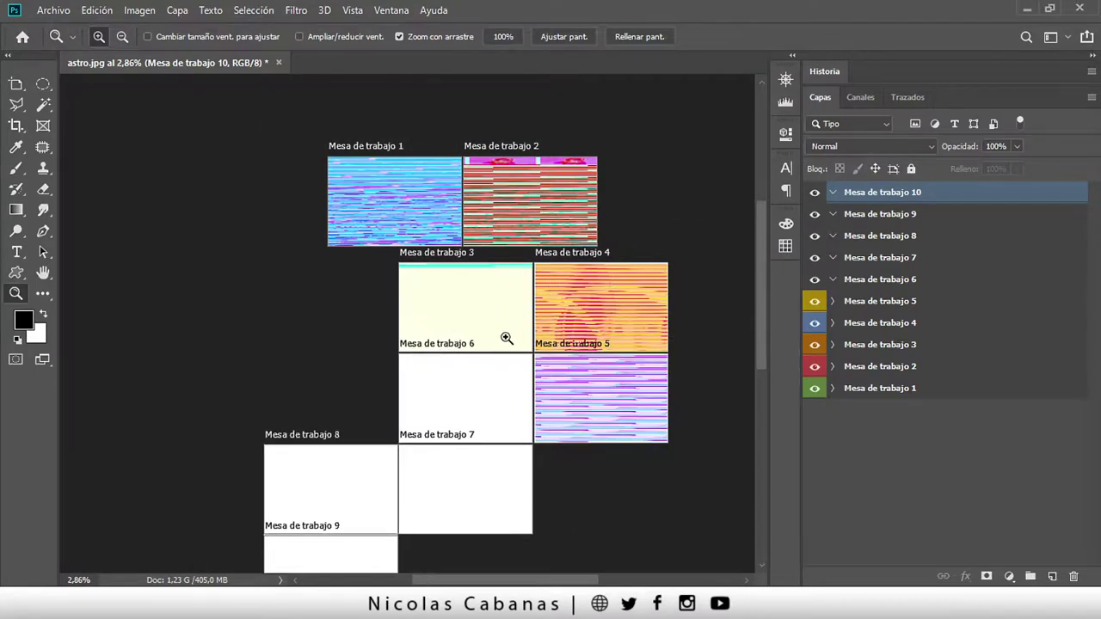
{"action": "mouse_move", "coordinate": [506, 338]}
{"action": "left_mouse_down"}
{"action": "mouse_move", "coordinate": [558, 319]}
{"action": "mouse_move", "coordinate": [505, 347]}
{"action": "left_mouse_up"}
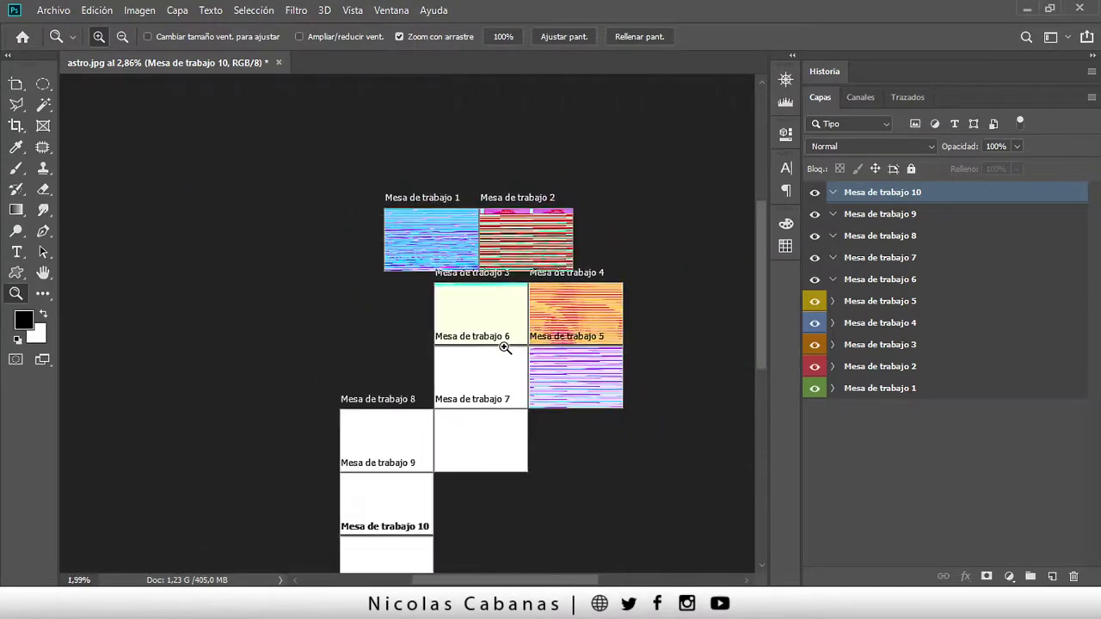
{"action": "scroll", "coordinate": [521, 296], "scroll_direction": "down", "scroll_amount": 1}
{"action": "scroll", "coordinate": [524, 314], "scroll_direction": "down", "scroll_amount": 1}
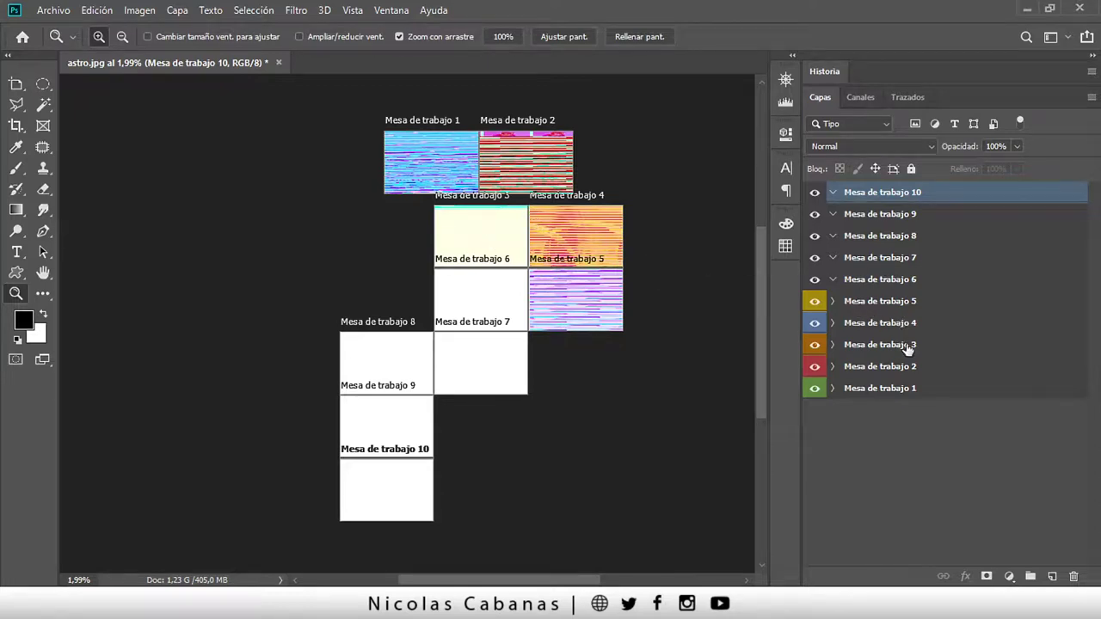
{"action": "left_click_drag", "start_coordinate": [432, 312], "coordinate": [413, 315]}
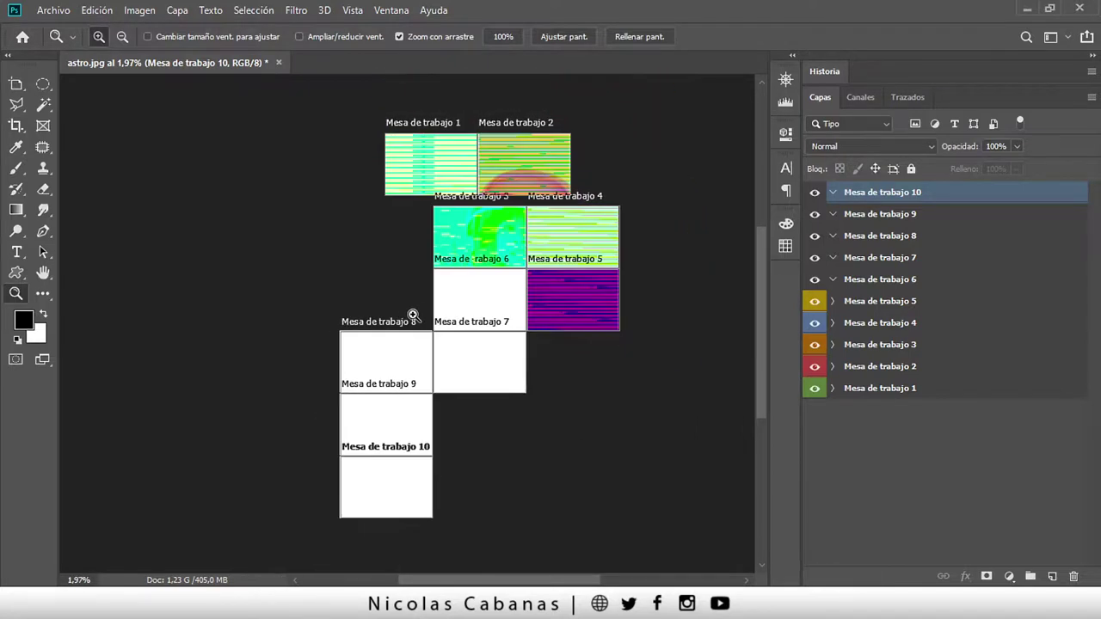
{"action": "left_click", "coordinate": [935, 387], "text": "shift"}
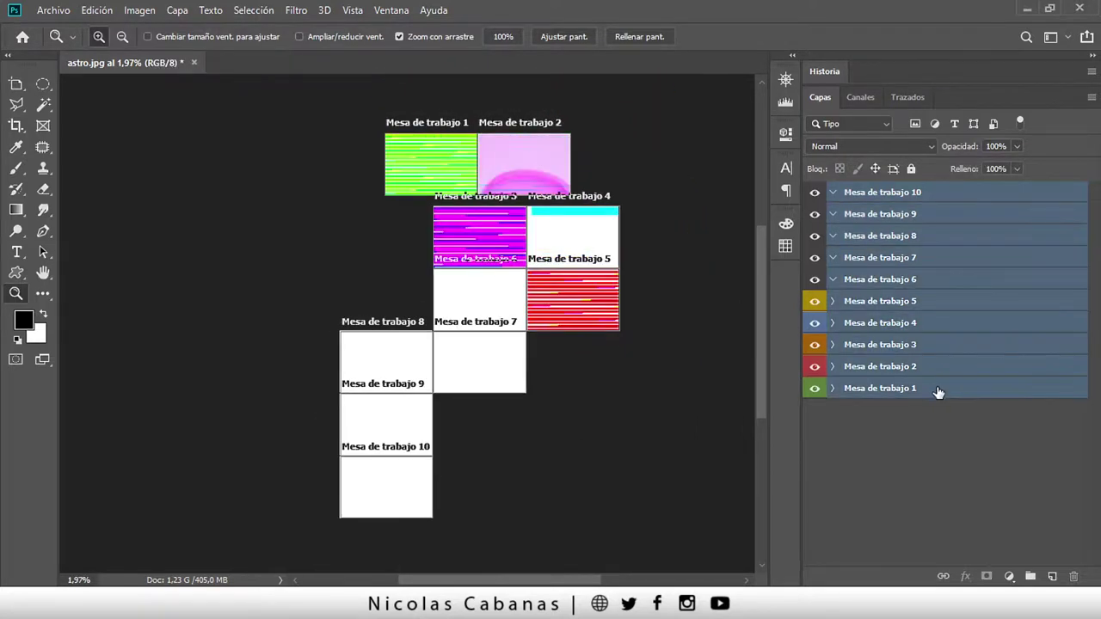
Step: Delete the empty Mesa de trabajo 10, undo it in History, then reapply the deletion
{"action": "right_click", "coordinate": [943, 393]}
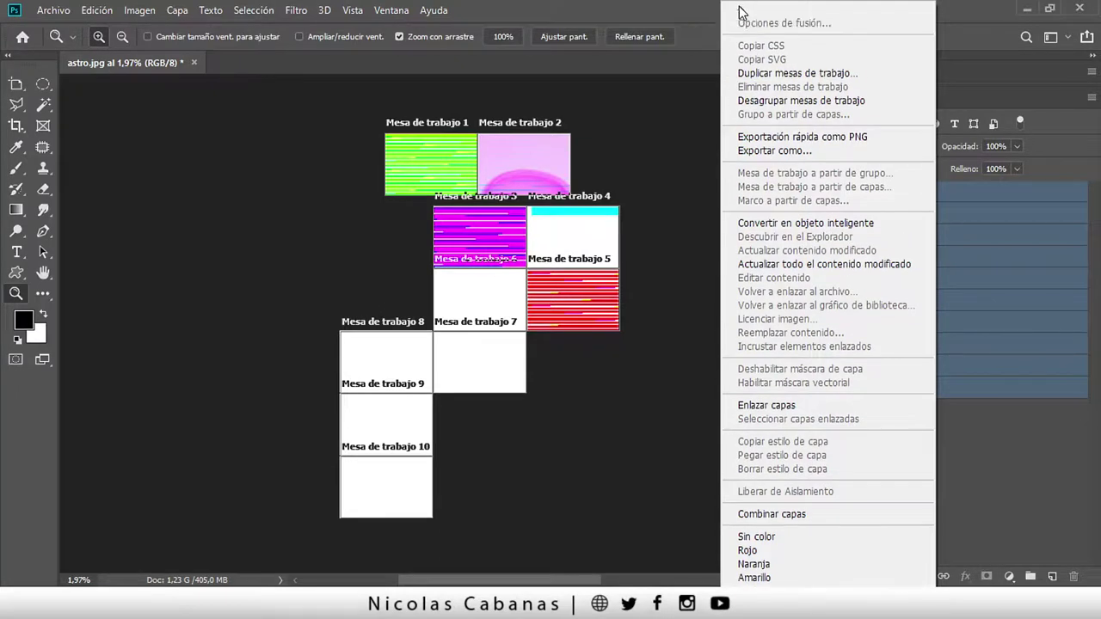
{"action": "left_click", "coordinate": [992, 272]}
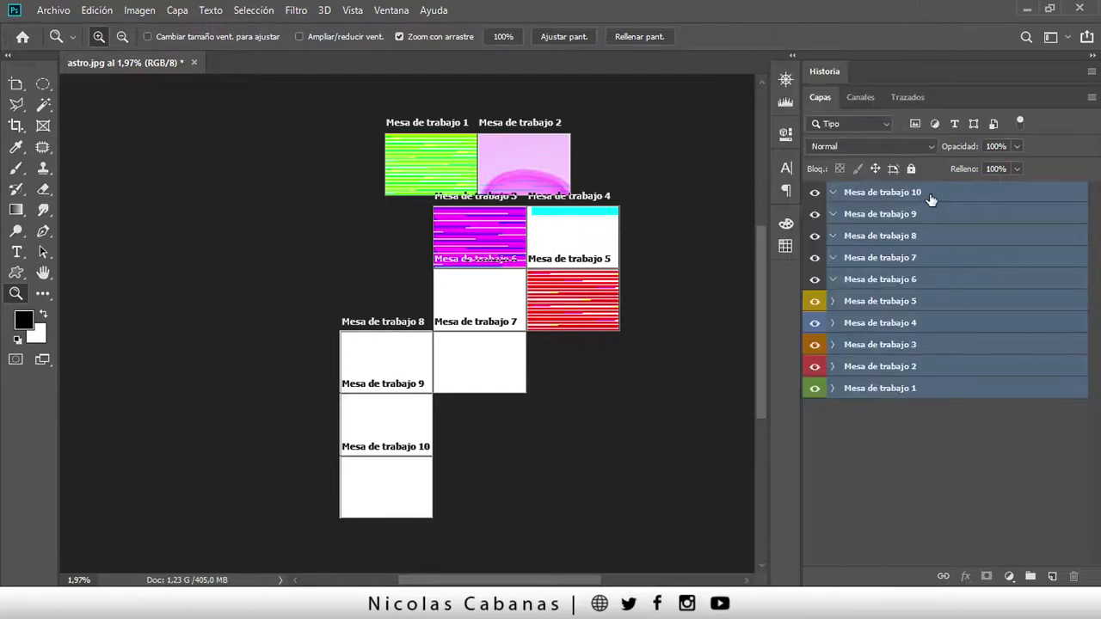
{"action": "left_click", "coordinate": [930, 199]}
{"action": "right_click", "coordinate": [930, 192]}
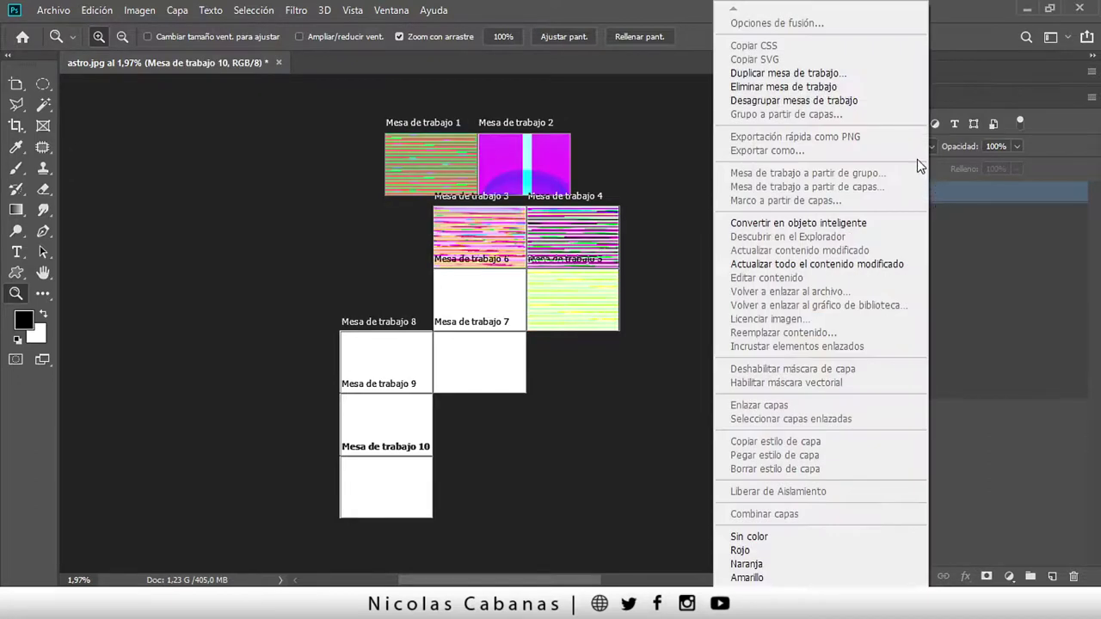
{"action": "left_click", "coordinate": [878, 87]}
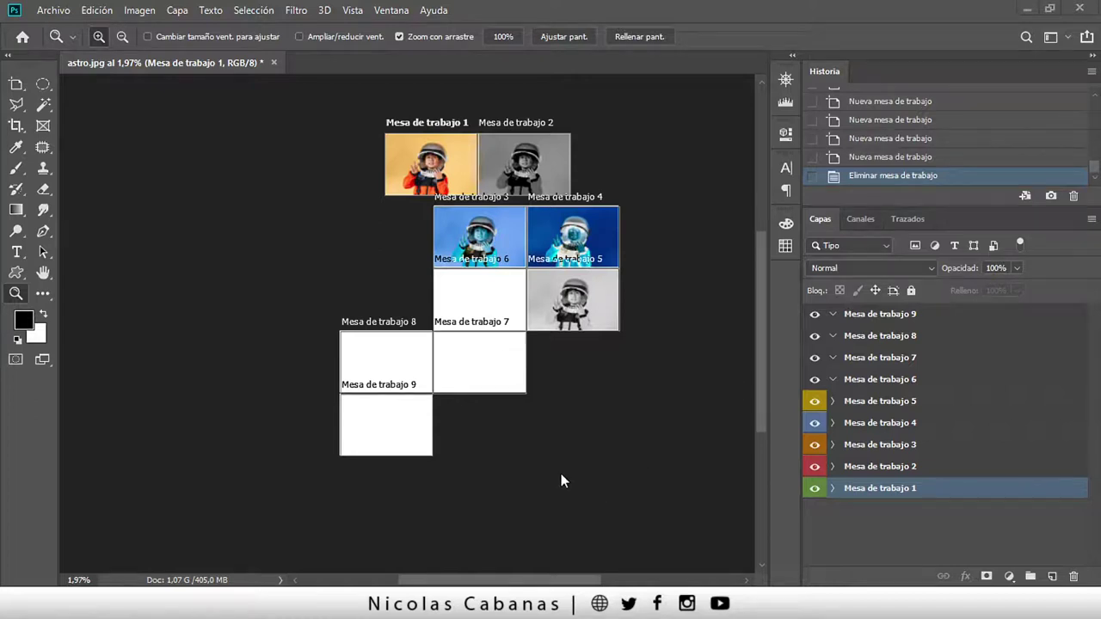
{"action": "left_click", "coordinate": [913, 160]}
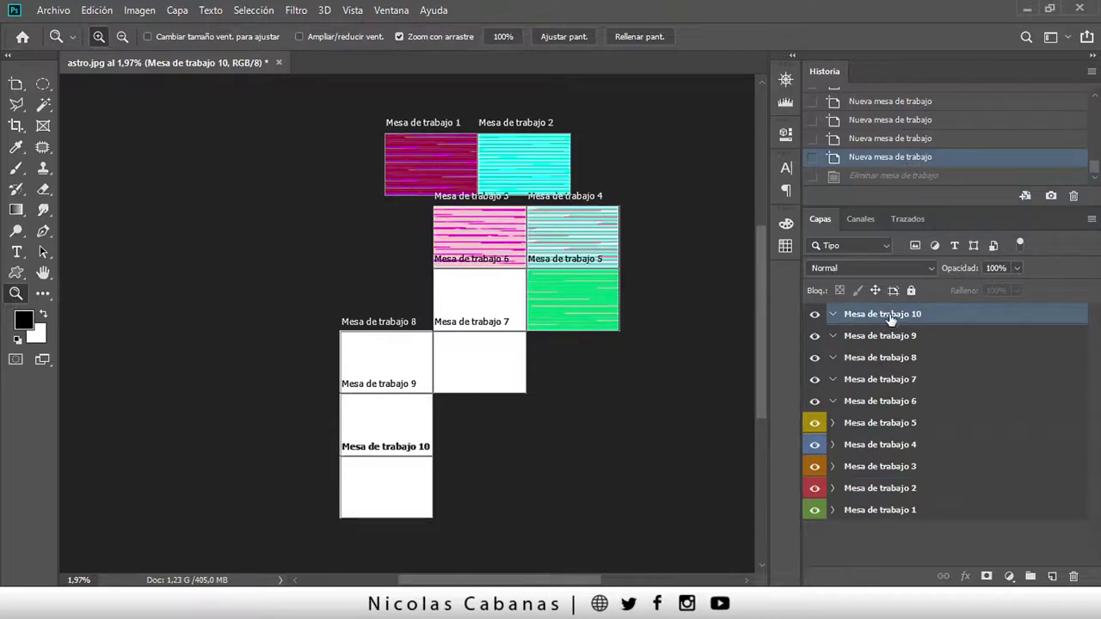
{"action": "left_click", "coordinate": [897, 176]}
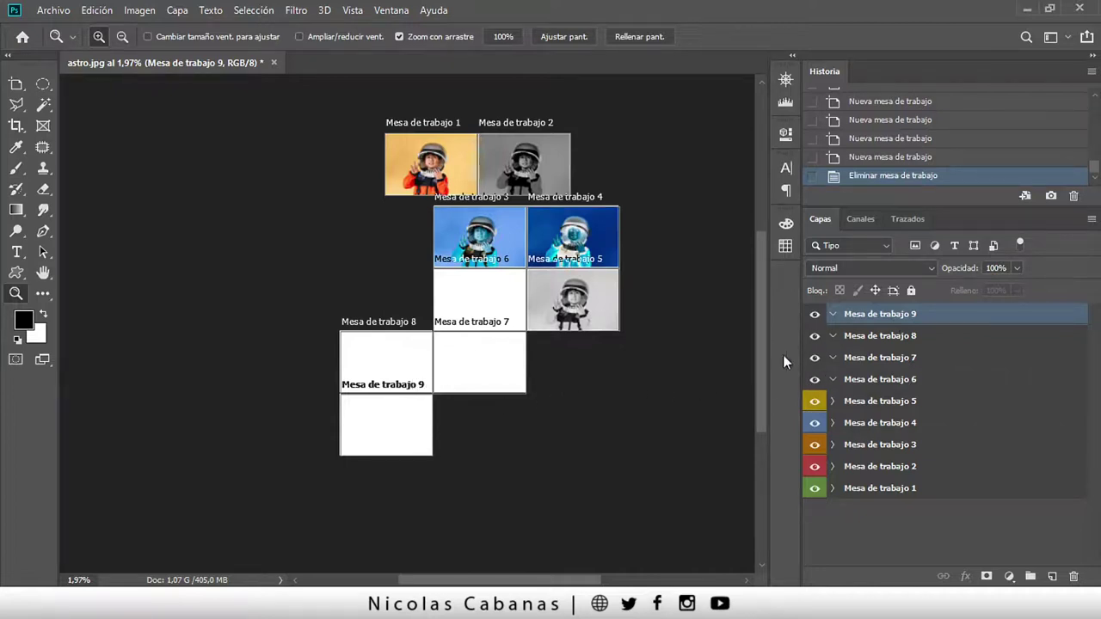
Step: Duplicate Mesa de trabajo 5's Capa 0 copia layer twice; the copies land in Mesa de trabajo 1
{"action": "left_click", "coordinate": [832, 401]}
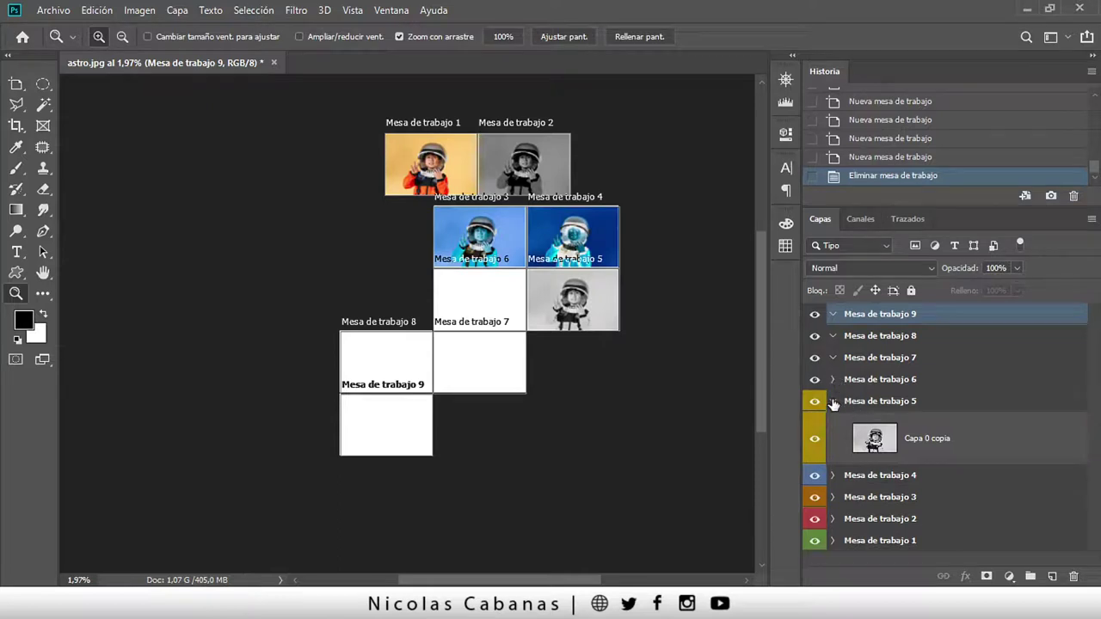
{"action": "right_click", "coordinate": [964, 439]}
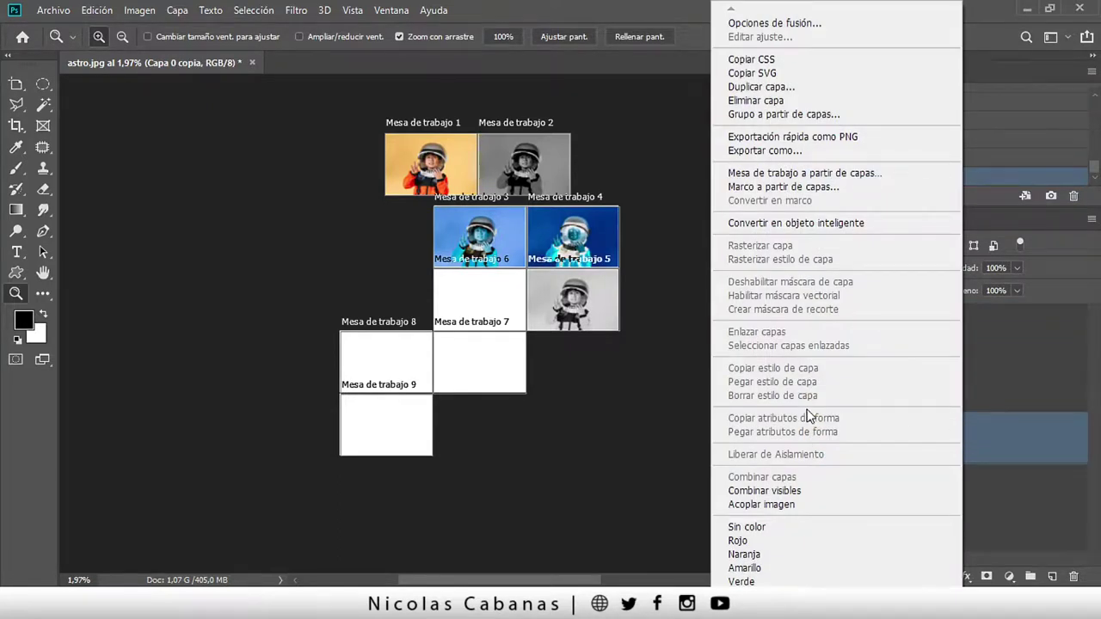
{"action": "left_click", "coordinate": [981, 415]}
{"action": "right_click", "coordinate": [934, 429]}
{"action": "left_click", "coordinate": [1003, 440]}
{"action": "left_click_drag", "start_coordinate": [1003, 439], "coordinate": [1048, 575]}
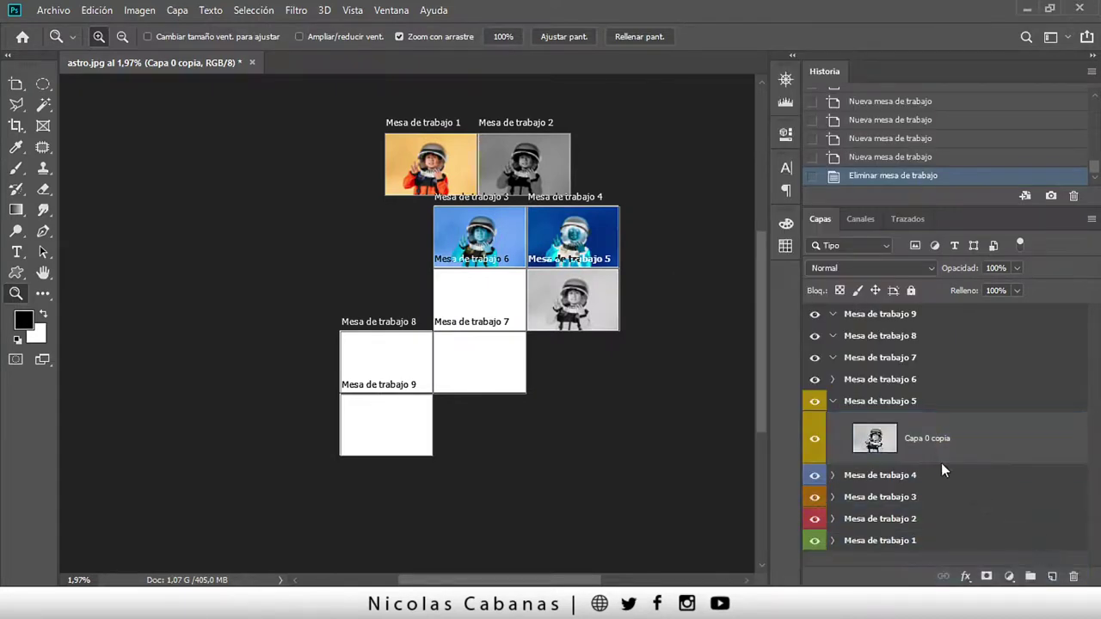
{"action": "left_click_drag", "start_coordinate": [946, 438], "coordinate": [1048, 575]}
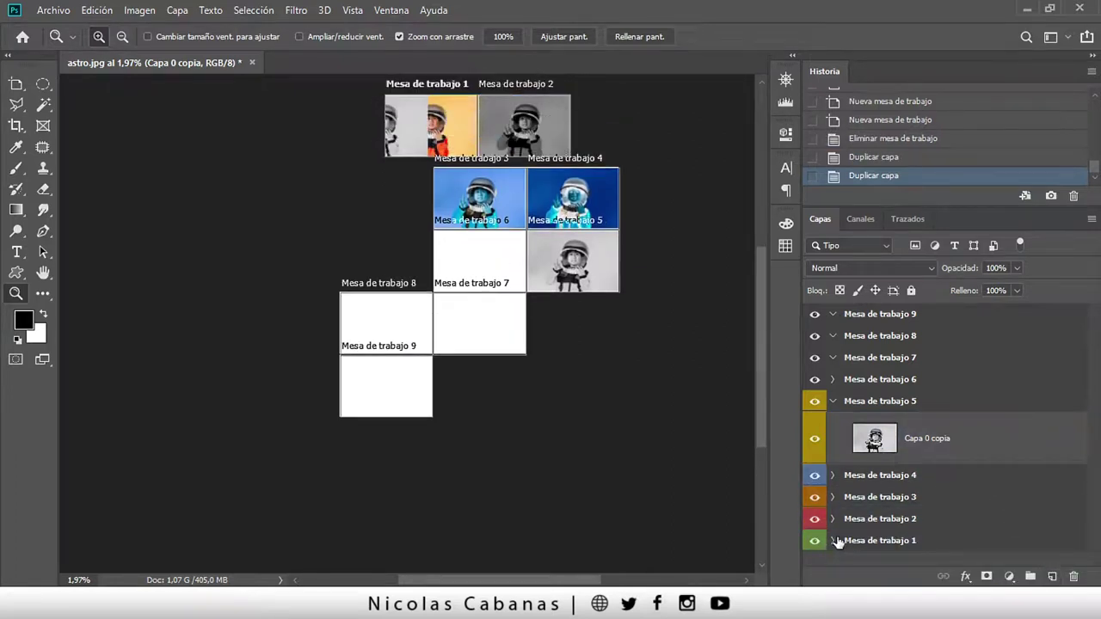
{"action": "left_click", "coordinate": [831, 540]}
{"action": "scroll", "coordinate": [894, 481], "scroll_direction": "down", "scroll_amount": 3}
{"action": "scroll", "coordinate": [895, 514], "scroll_direction": "up", "scroll_amount": 1}
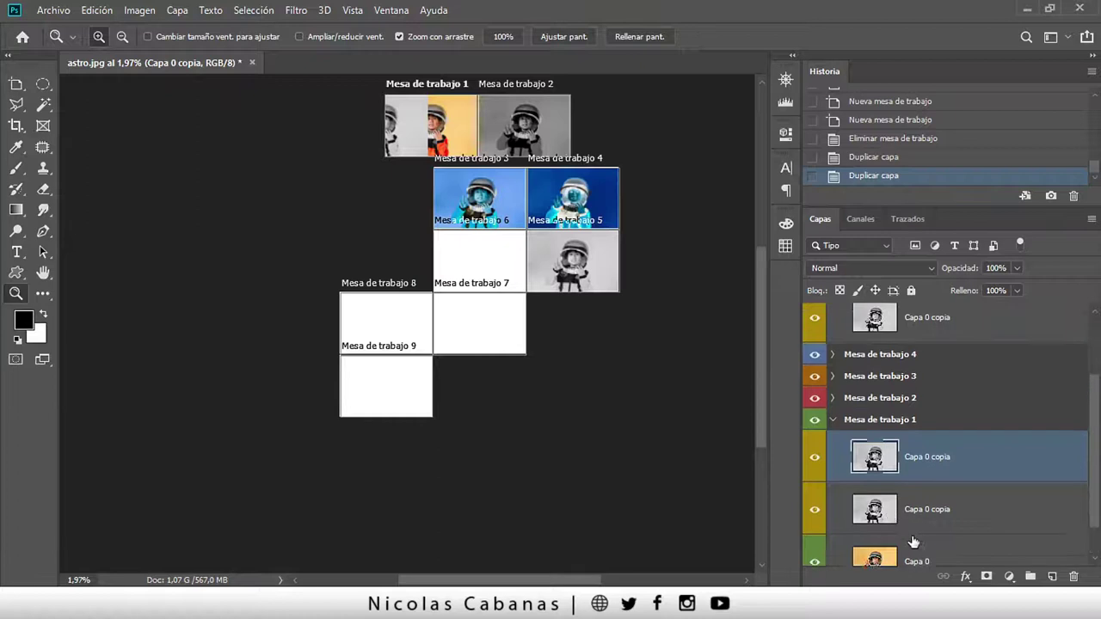
{"action": "scroll", "coordinate": [946, 515], "scroll_direction": "up", "scroll_amount": 1}
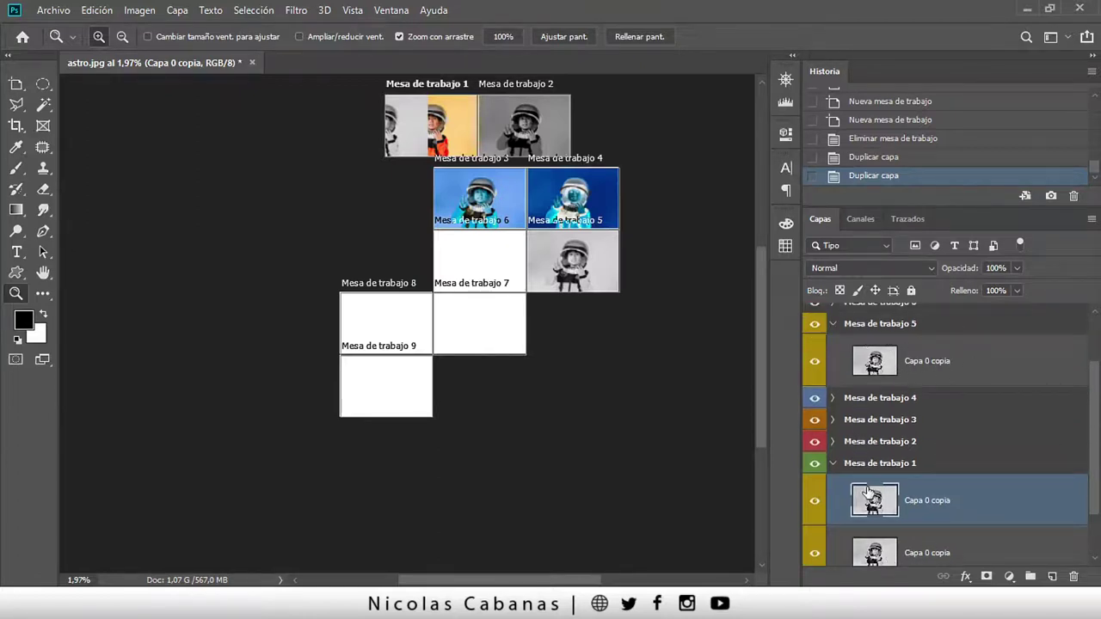
Step: Move Capa 0 copia layers into Mesa de trabajo 6 and 7, and duplicate one as Capa 0 copia 2
{"action": "double_click", "coordinate": [831, 70]}
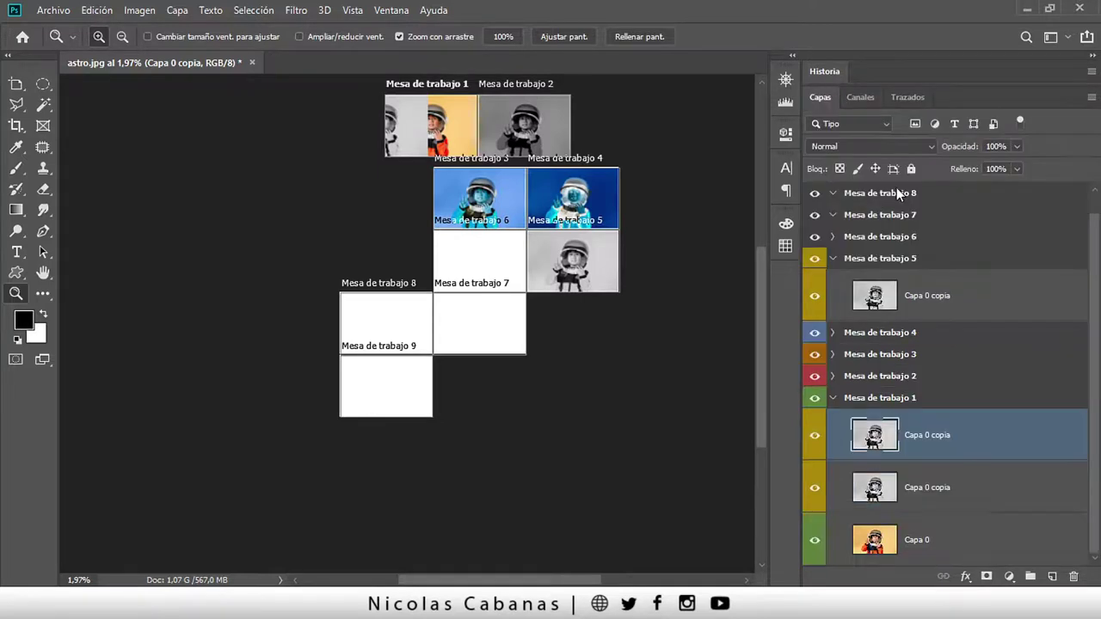
{"action": "left_click_drag", "start_coordinate": [940, 458], "coordinate": [908, 257]}
{"action": "left_click_drag", "start_coordinate": [931, 456], "coordinate": [925, 240]}
{"action": "right_click", "coordinate": [935, 286]}
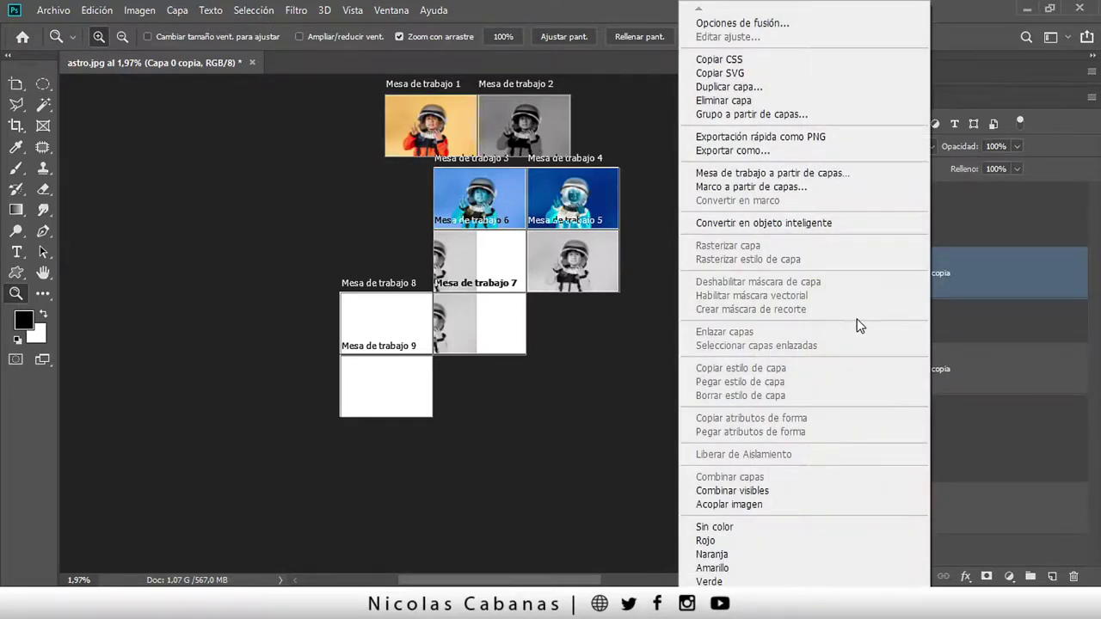
{"action": "left_click", "coordinate": [778, 87]}
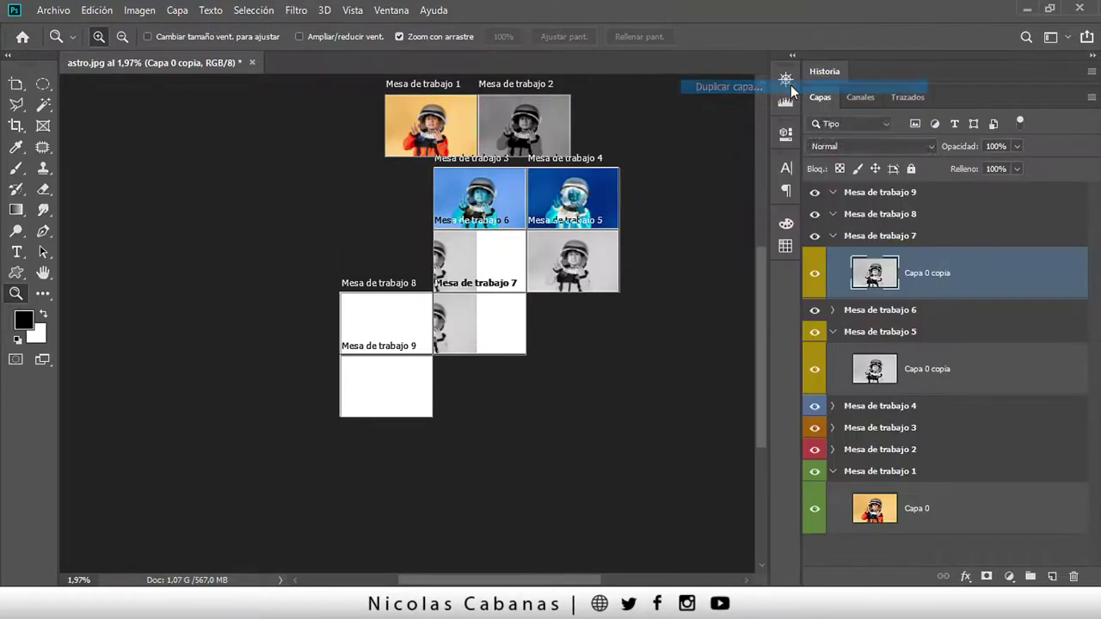
{"action": "left_click", "coordinate": [680, 143]}
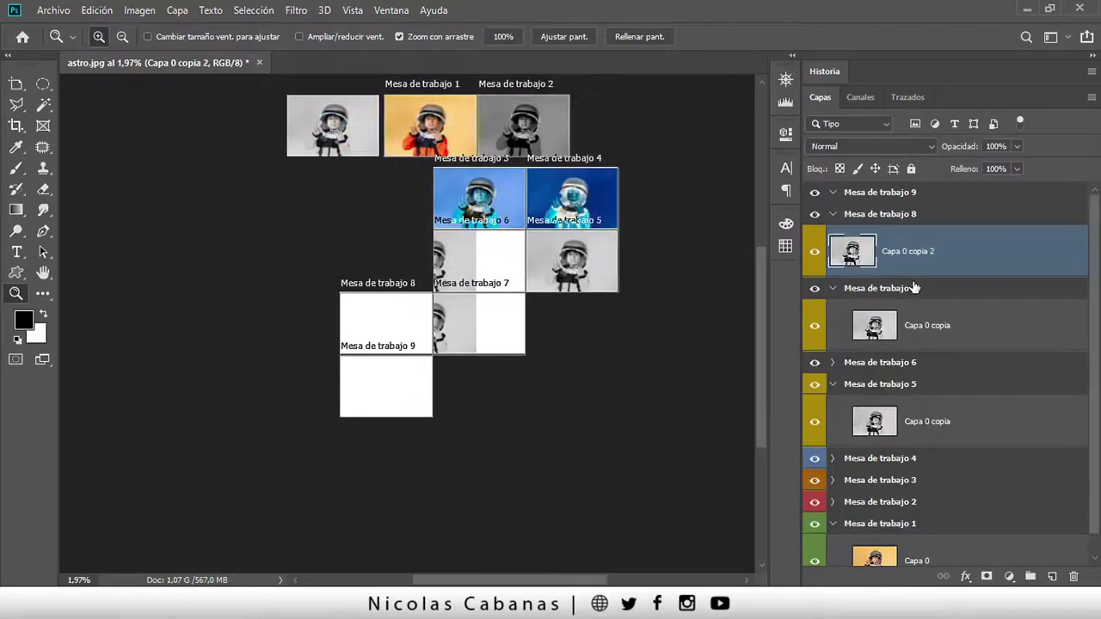
{"action": "scroll", "coordinate": [954, 404], "scroll_direction": "down", "scroll_amount": 1}
{"action": "scroll", "coordinate": [959, 434], "scroll_direction": "up", "scroll_amount": 1}
Step: Duplicate Capa 0 copia 2 as Capa 0 copia 3 and move it into Mesa de trabajo 9
{"action": "right_click", "coordinate": [907, 244]}
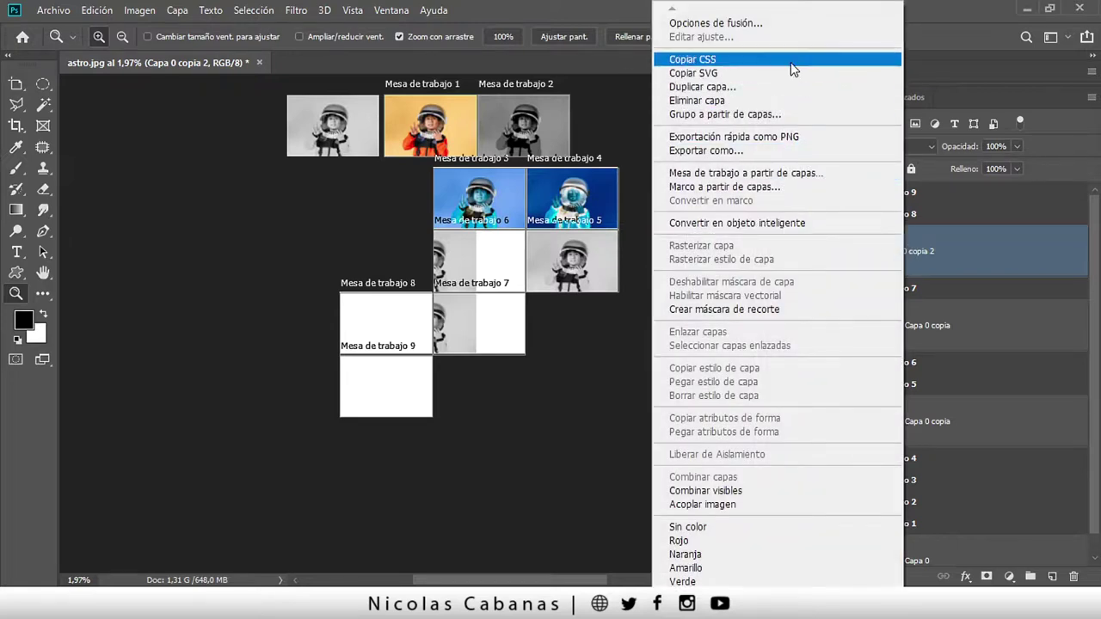
{"action": "left_click", "coordinate": [791, 86]}
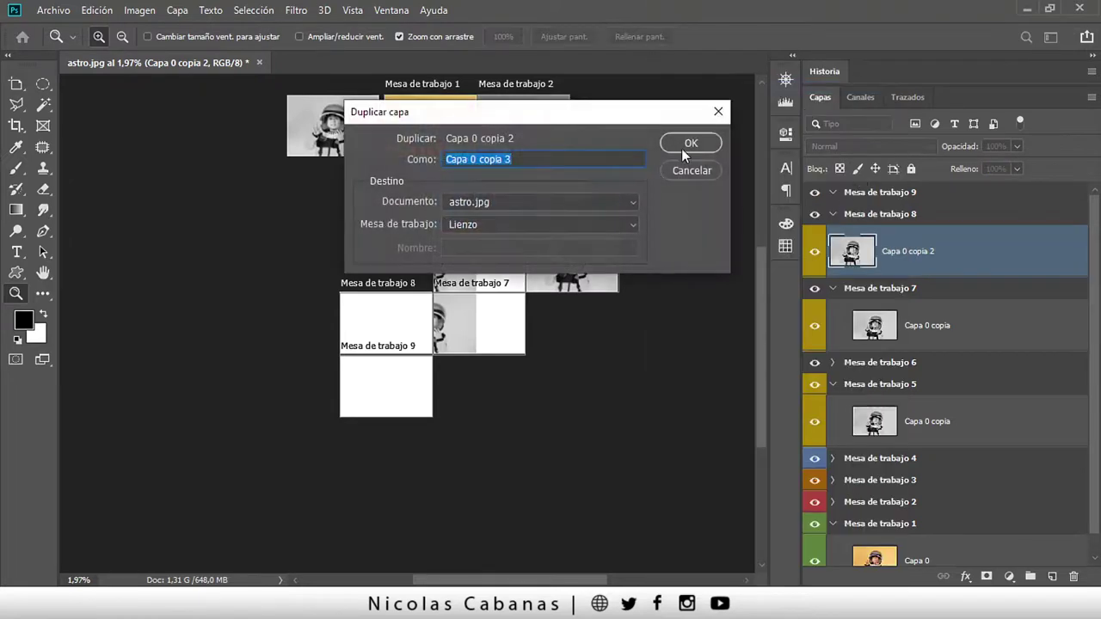
{"action": "left_click", "coordinate": [684, 145]}
{"action": "mouse_move", "coordinate": [913, 253]}
{"action": "left_mouse_down"}
{"action": "mouse_move", "coordinate": [907, 190]}
{"action": "mouse_move", "coordinate": [908, 200]}
{"action": "left_mouse_up"}
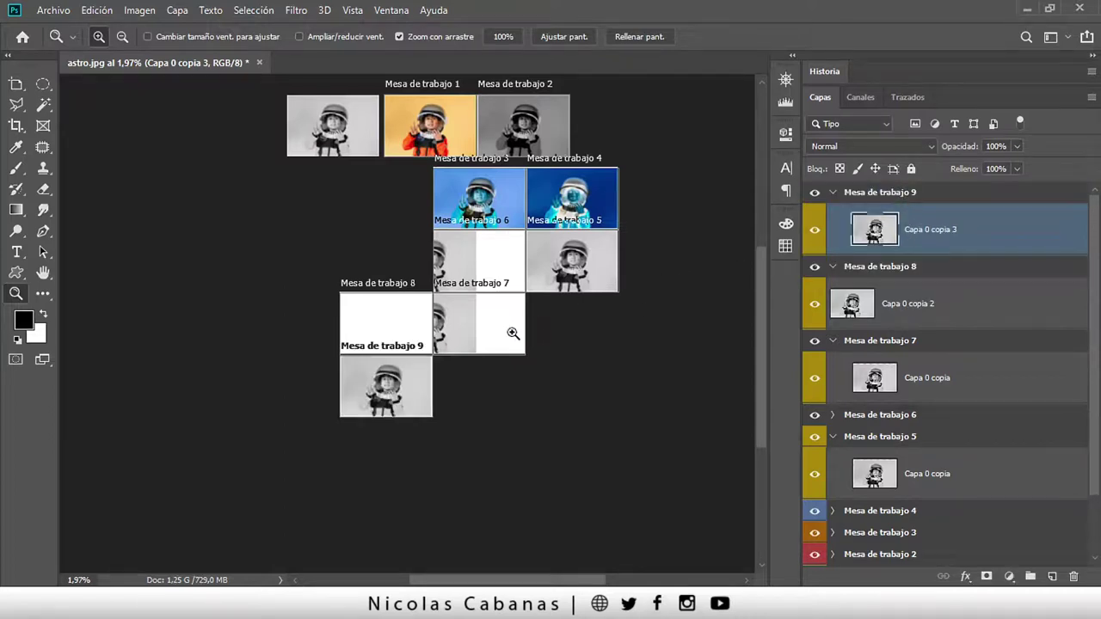
{"action": "left_click", "coordinate": [911, 300]}
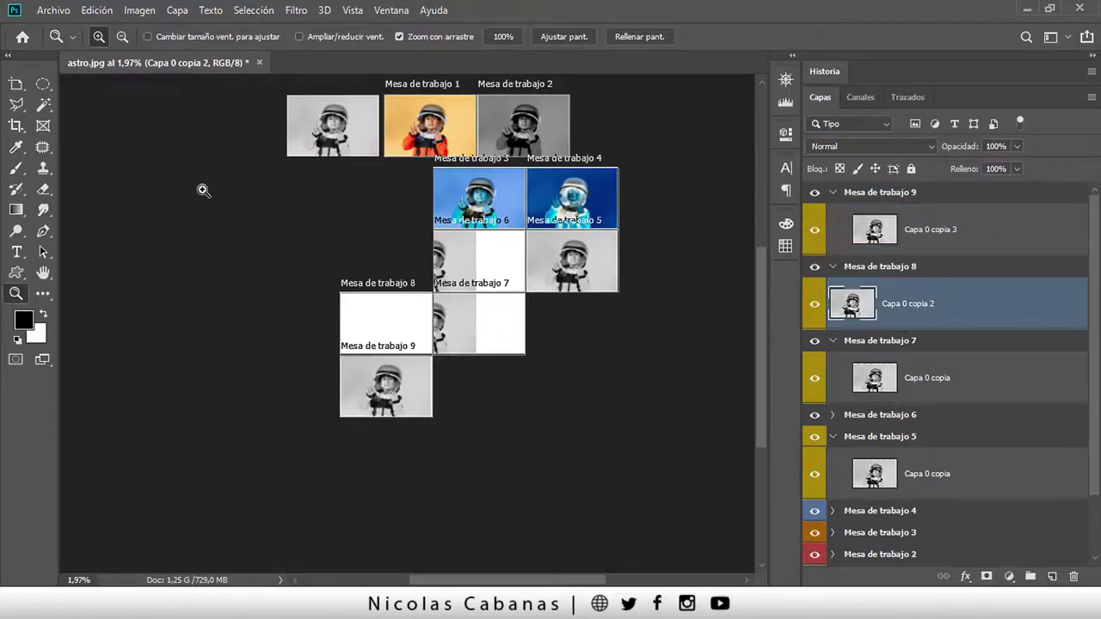
{"action": "key", "text": "v"}
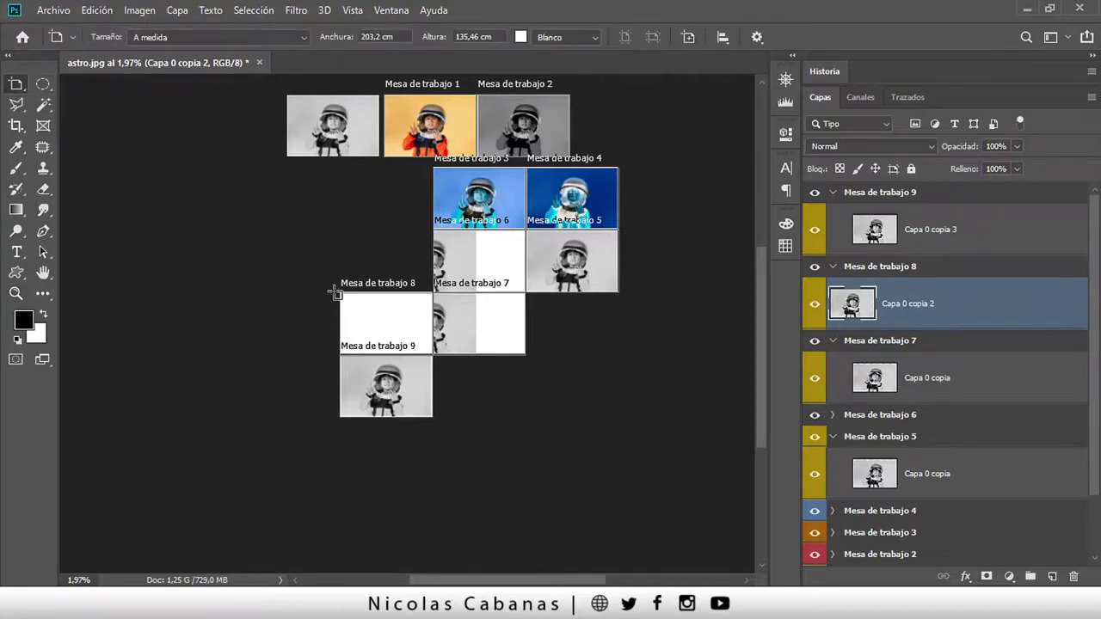
{"action": "key", "text": "shift+v"}
{"action": "left_click_drag", "start_coordinate": [432, 318], "coordinate": [334, 131]}
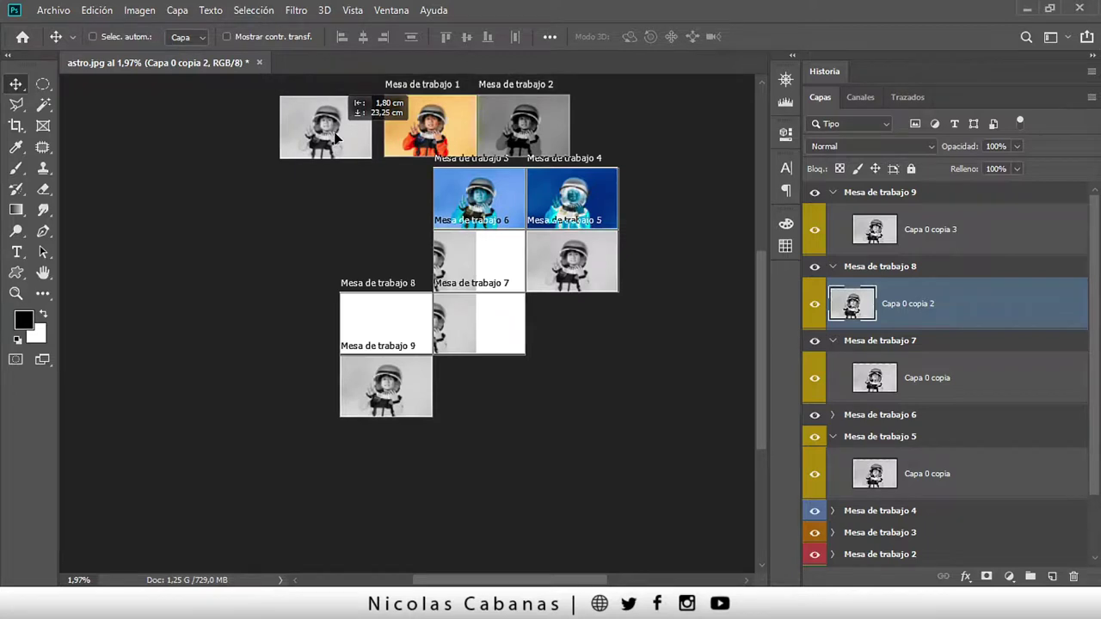
{"action": "left_click_drag", "start_coordinate": [903, 298], "coordinate": [806, 306]}
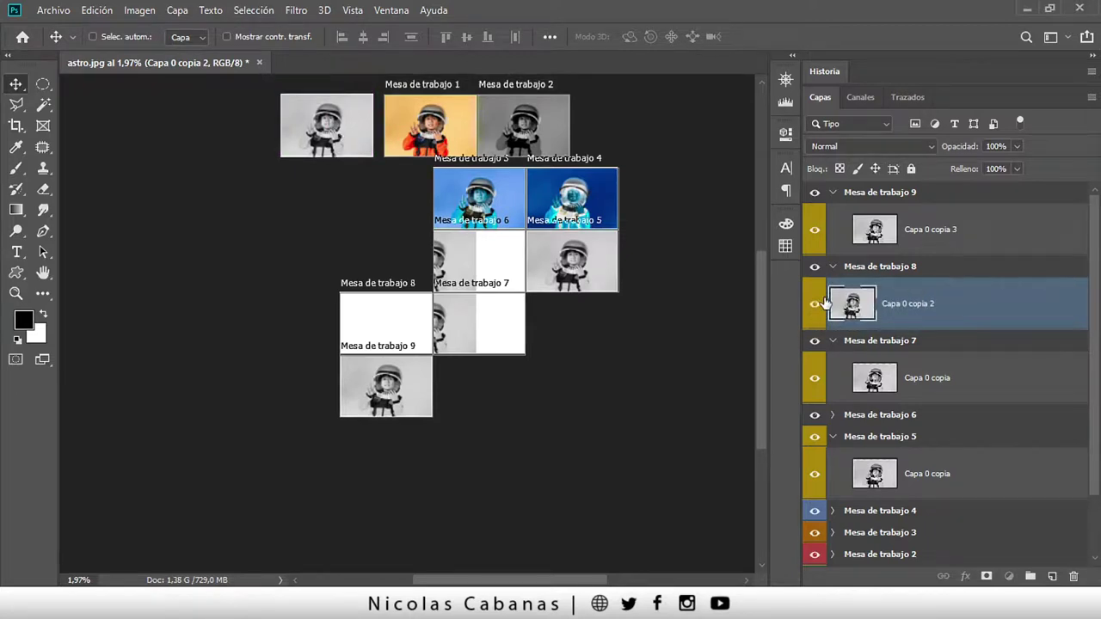
{"action": "left_click", "coordinate": [814, 266]}
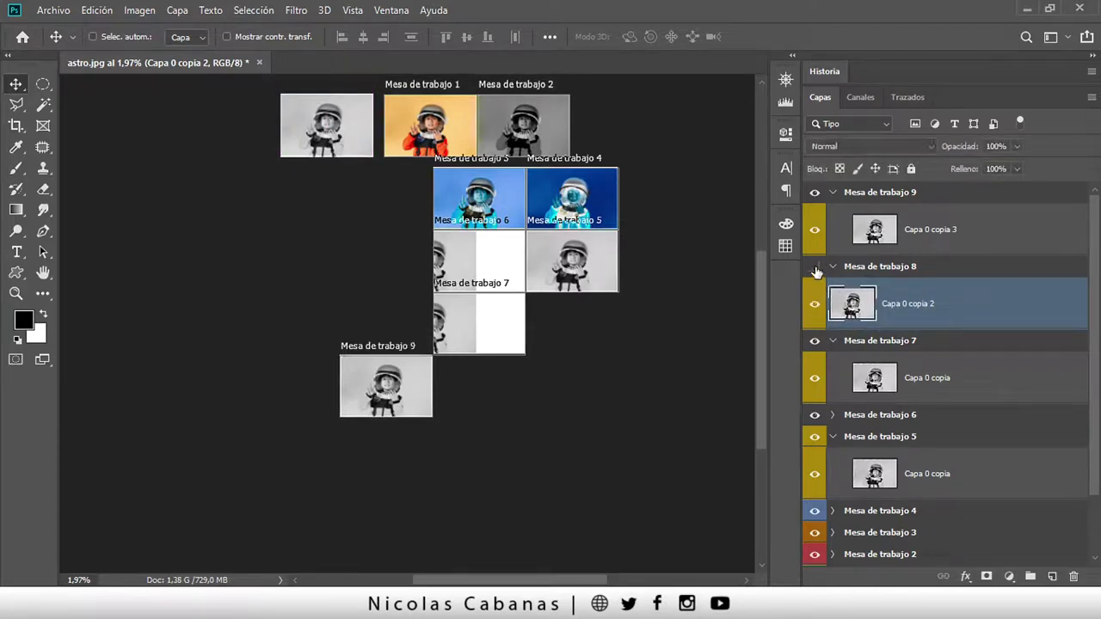
{"action": "mouse_move", "coordinate": [321, 141]}
{"action": "left_mouse_down"}
{"action": "mouse_move", "coordinate": [369, 318]}
{"action": "mouse_move", "coordinate": [314, 139]}
{"action": "left_mouse_up"}
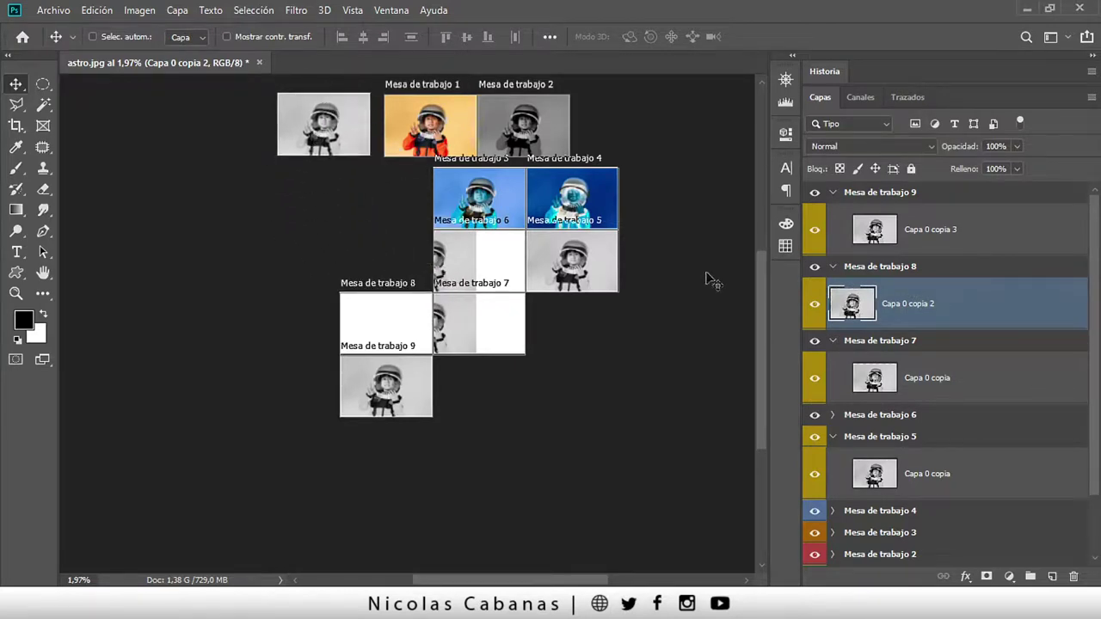
{"action": "left_click", "coordinate": [814, 306]}
{"action": "left_click", "coordinate": [814, 305]}
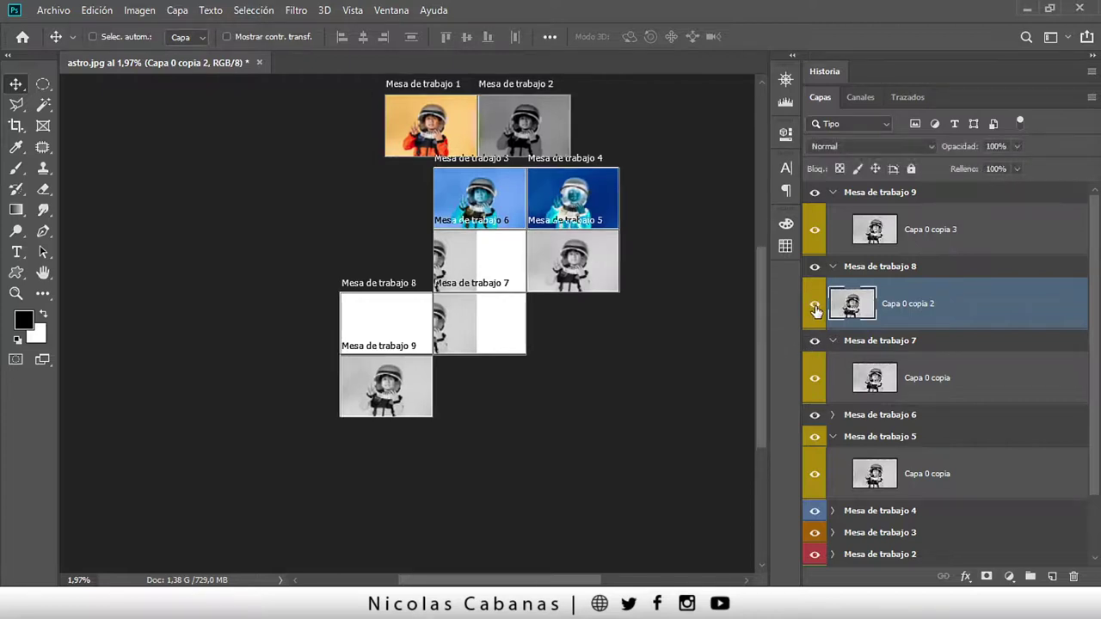
{"action": "left_click", "coordinate": [814, 266]}
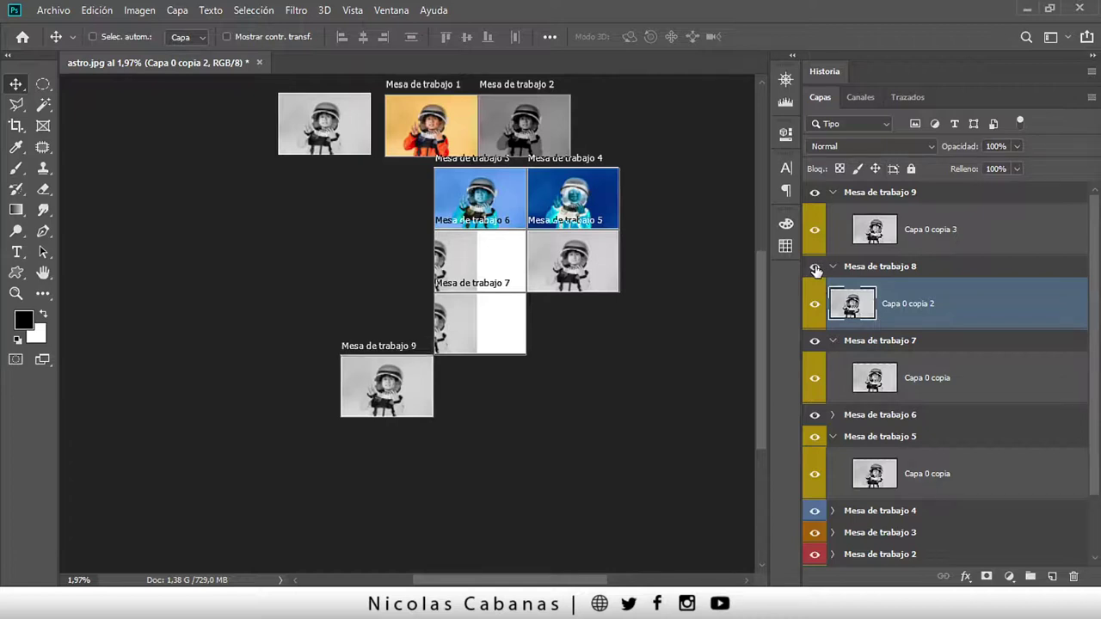
{"action": "left_click", "coordinate": [815, 266]}
{"action": "left_click_drag", "start_coordinate": [894, 300], "coordinate": [872, 267]}
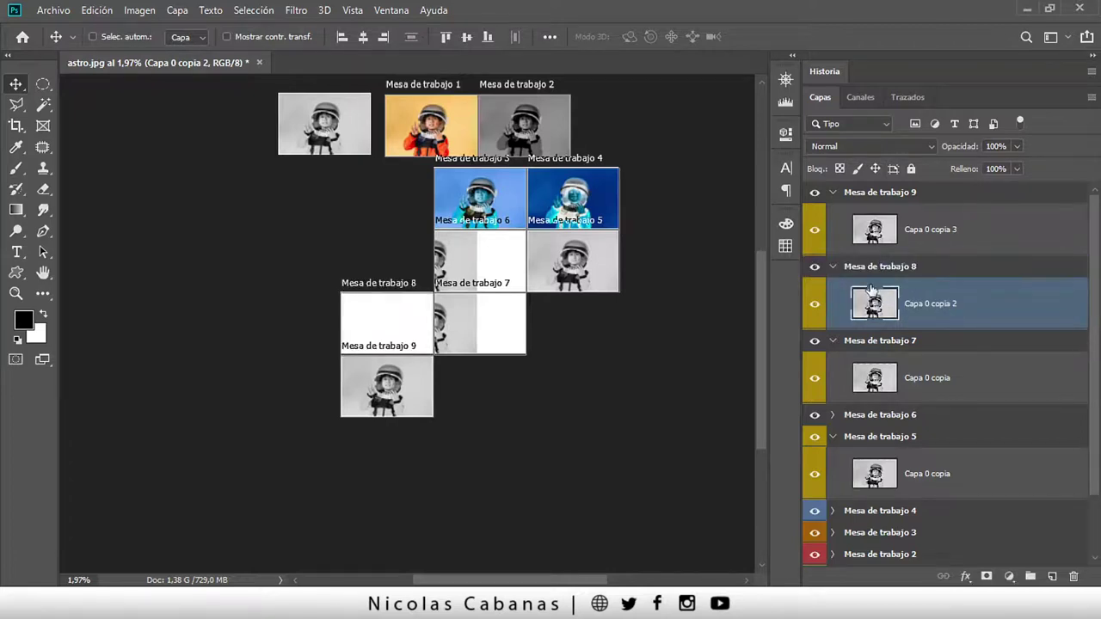
{"action": "key", "text": "ctrl"}
{"action": "mouse_move", "coordinate": [471, 322]}
{"action": "left_mouse_down"}
{"action": "mouse_move", "coordinate": [520, 301]}
{"action": "mouse_move", "coordinate": [520, 266]}
{"action": "left_mouse_up"}
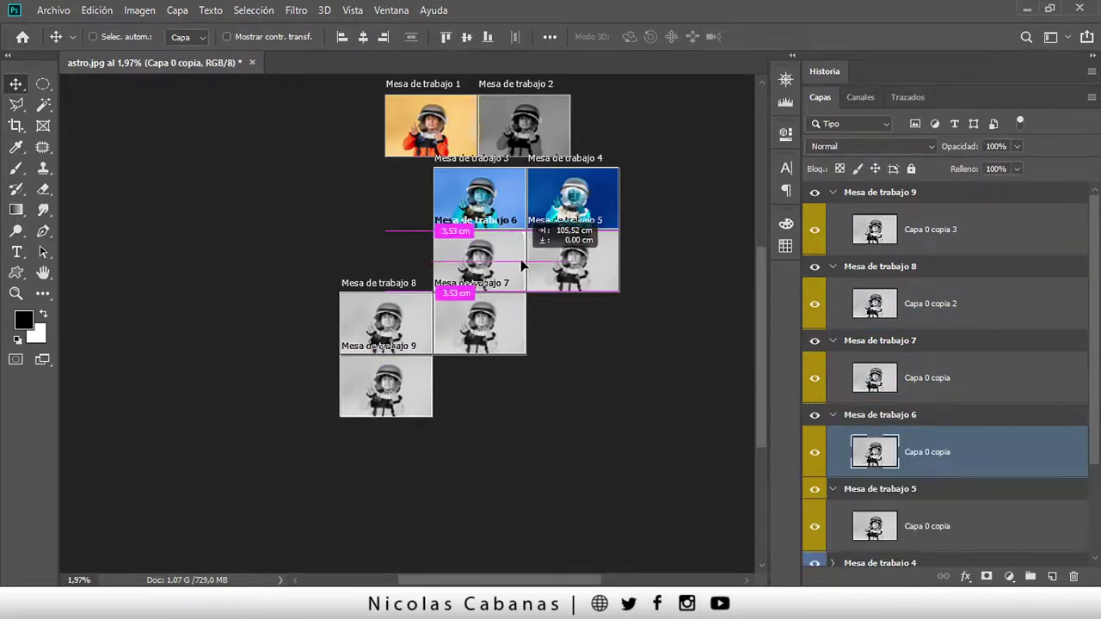
{"action": "left_click", "coordinate": [941, 303]}
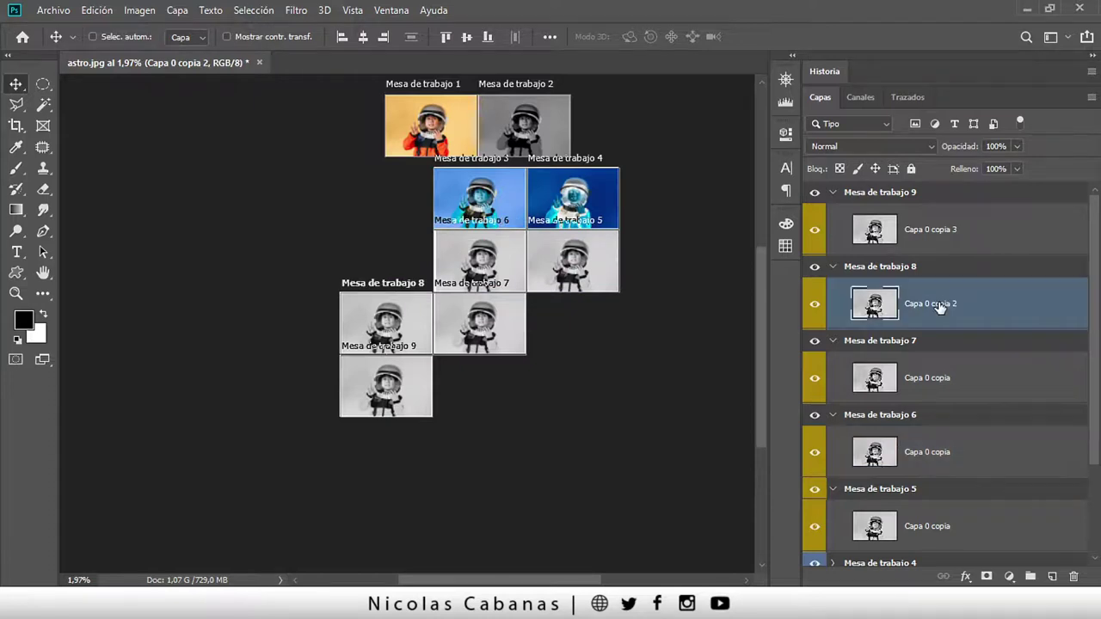
{"action": "left_click_drag", "start_coordinate": [940, 308], "coordinate": [958, 340]}
{"action": "left_click", "coordinate": [830, 268]}
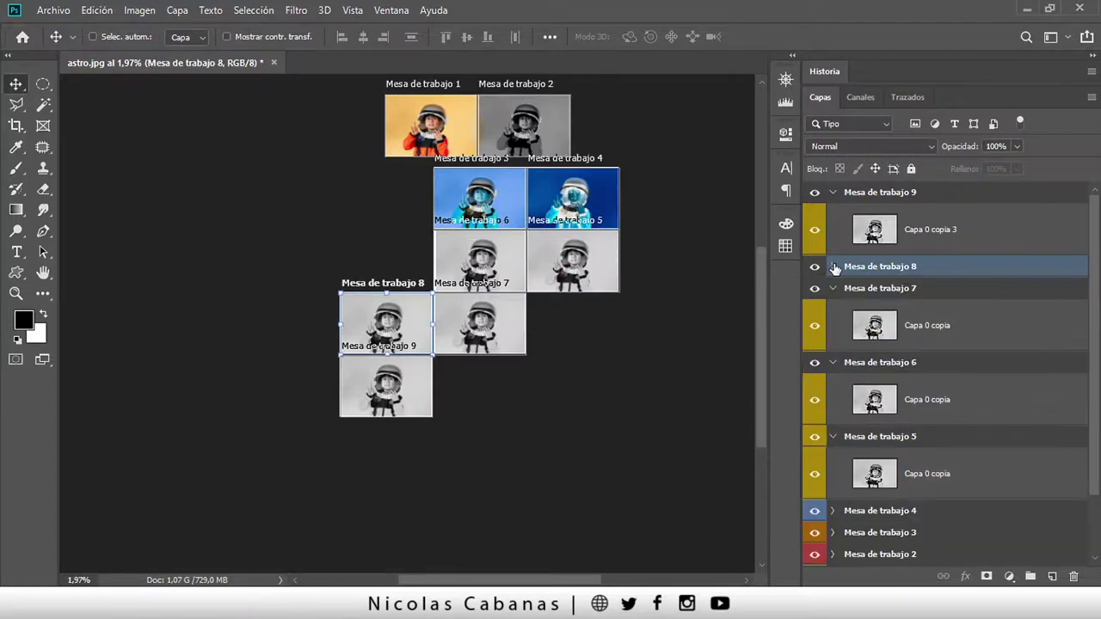
{"action": "left_click", "coordinate": [833, 267]}
{"action": "left_click", "coordinate": [898, 302]}
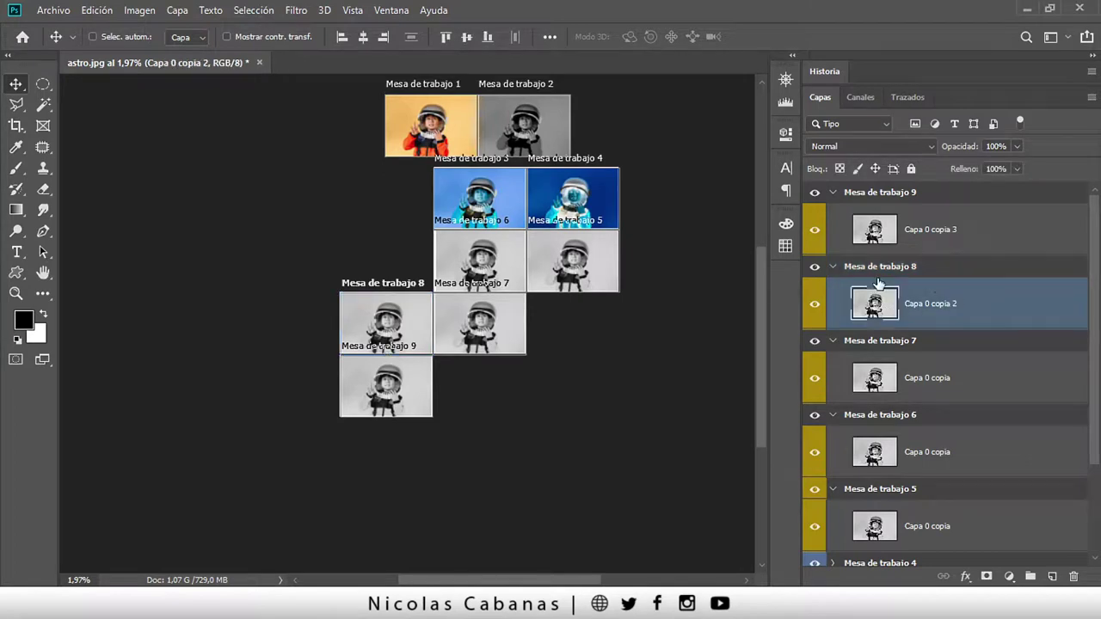
{"action": "left_click_drag", "start_coordinate": [932, 297], "coordinate": [918, 267]}
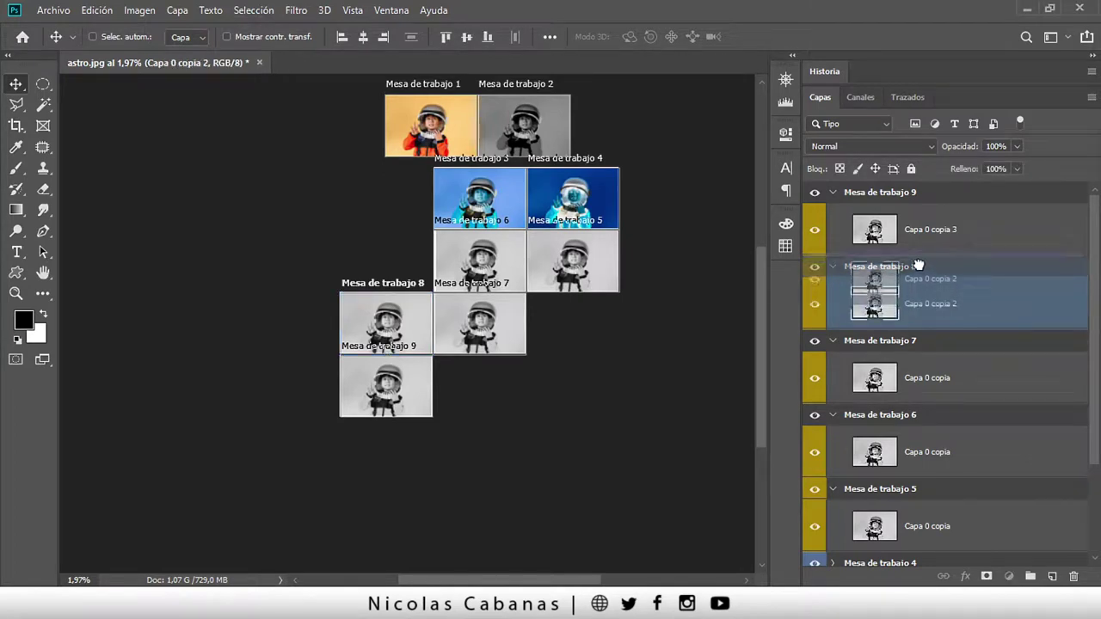
{"action": "left_click", "coordinate": [831, 268]}
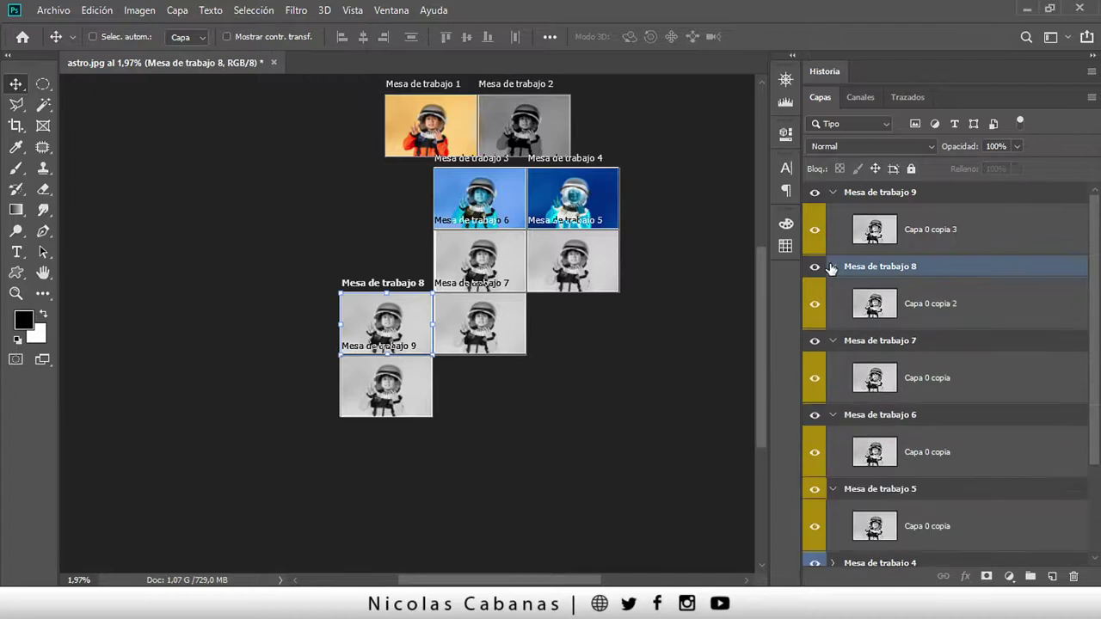
{"action": "left_click", "coordinate": [815, 267]}
Step: Collapse the Mesa de trabajo 9 through 5 groups in the Layers panel
{"action": "left_click", "coordinate": [832, 192]}
{"action": "left_click", "coordinate": [832, 214]}
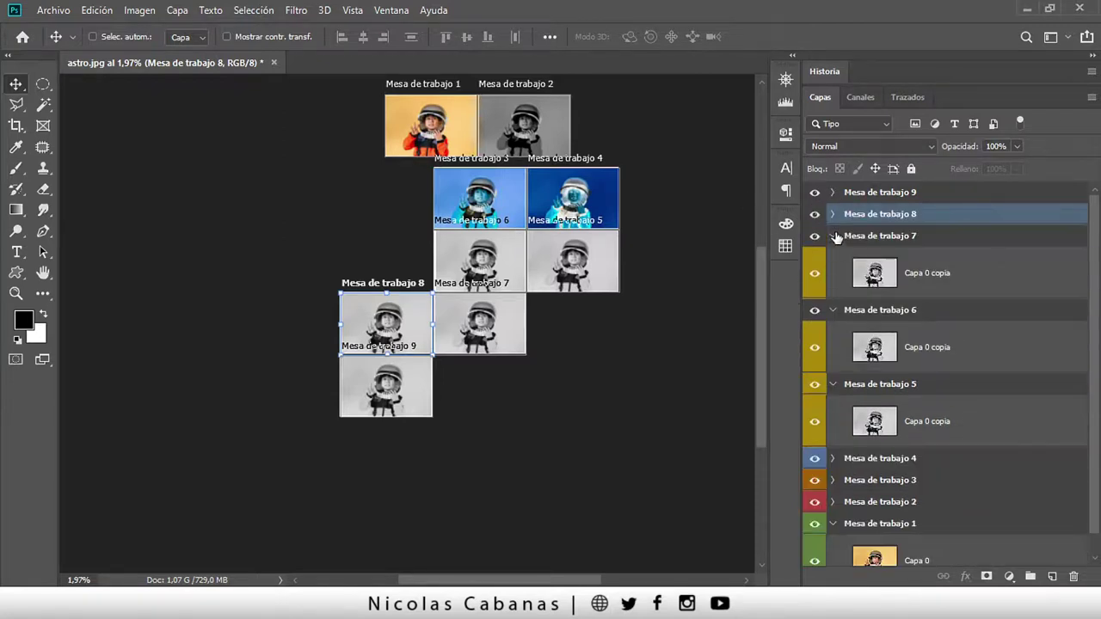
{"action": "left_click", "coordinate": [833, 236]}
{"action": "left_click", "coordinate": [832, 257]}
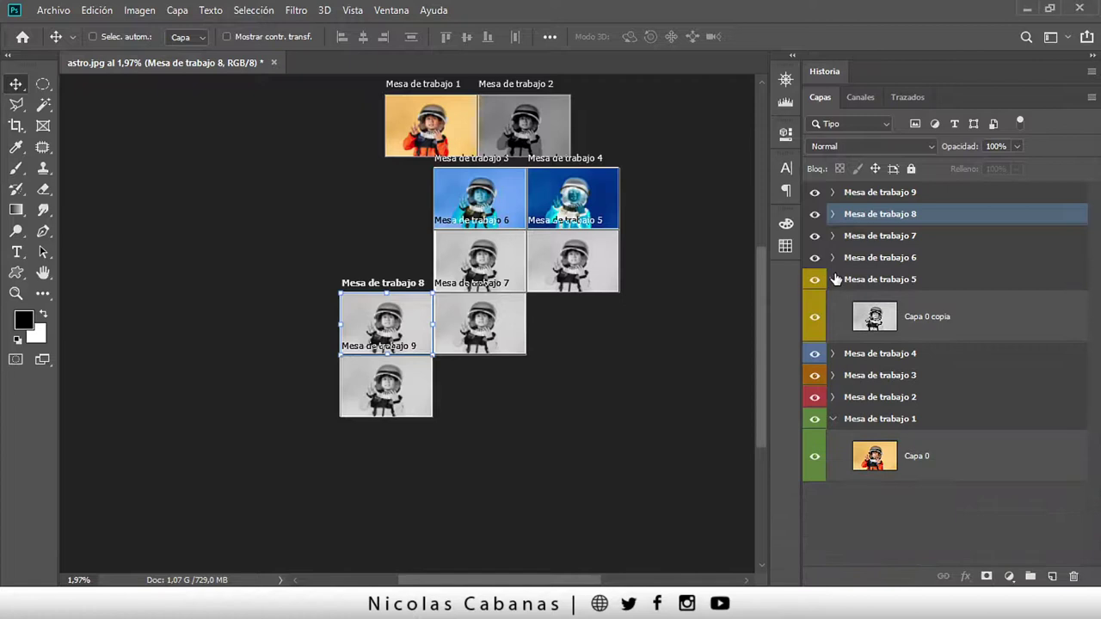
{"action": "left_click", "coordinate": [832, 279]}
Step: Delete only the artboards Mesa de trabajo 9, 8 and 7, keeping their photos
{"action": "left_click", "coordinate": [882, 196]}
{"action": "right_click", "coordinate": [881, 196]}
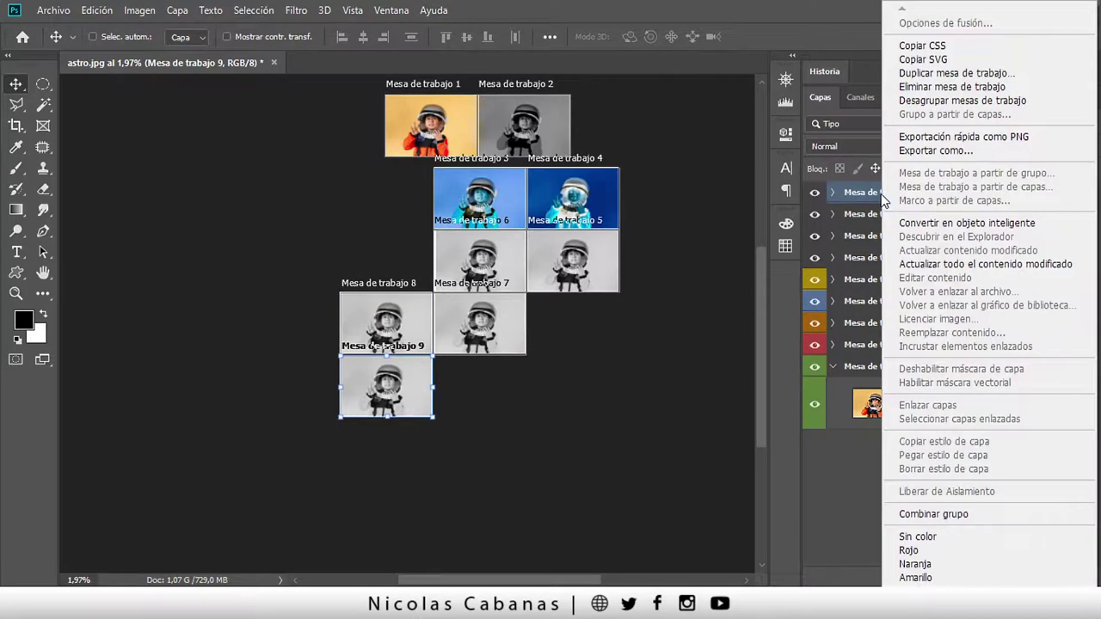
{"action": "left_click", "coordinate": [996, 89]}
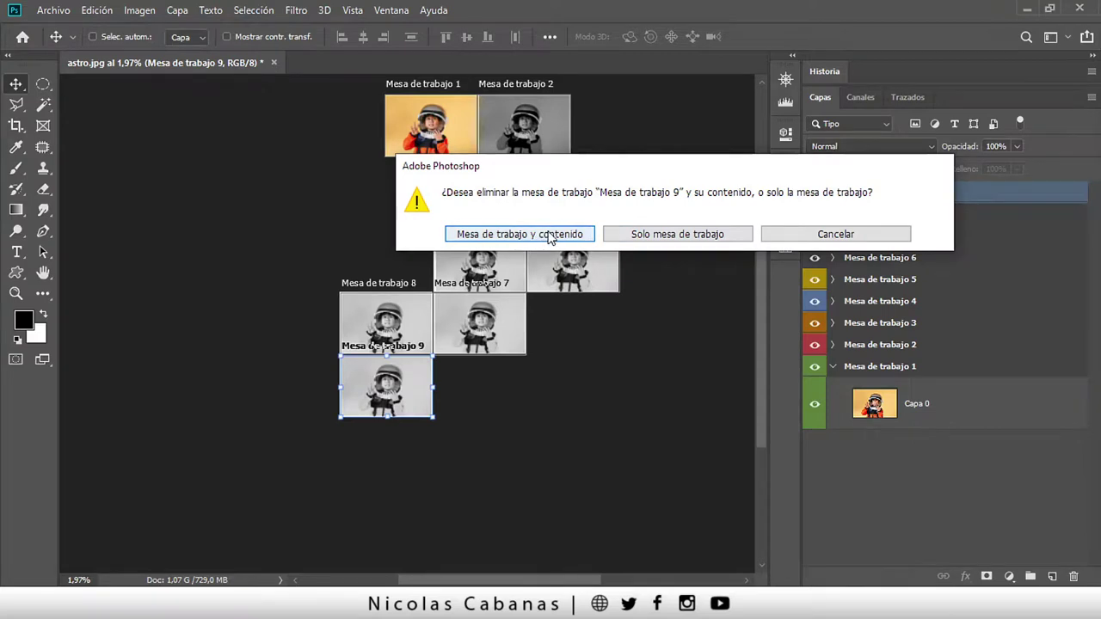
{"action": "left_click", "coordinate": [679, 234]}
{"action": "left_click", "coordinate": [907, 245]}
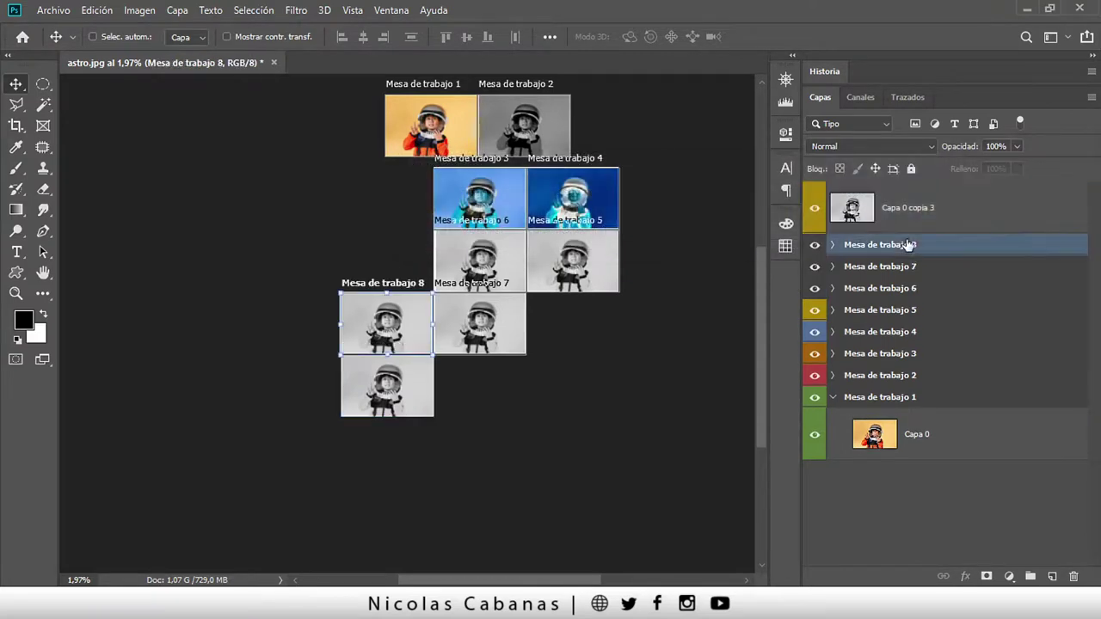
{"action": "right_click", "coordinate": [907, 245]}
{"action": "left_click", "coordinate": [890, 89]}
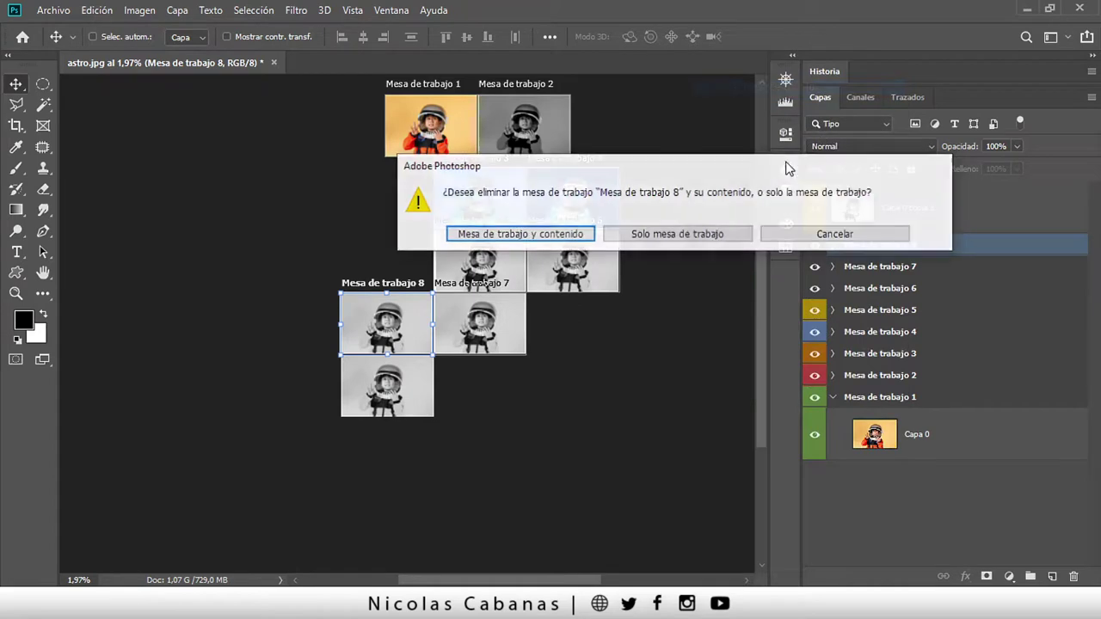
{"action": "left_click", "coordinate": [646, 234]}
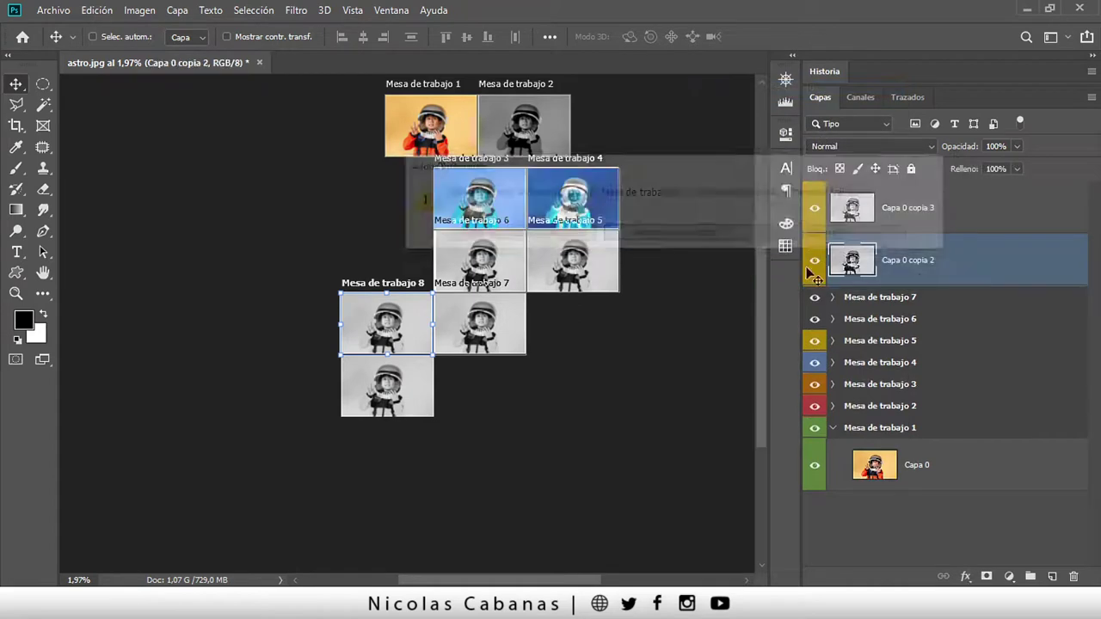
{"action": "left_click", "coordinate": [926, 296]}
{"action": "right_click", "coordinate": [925, 297]}
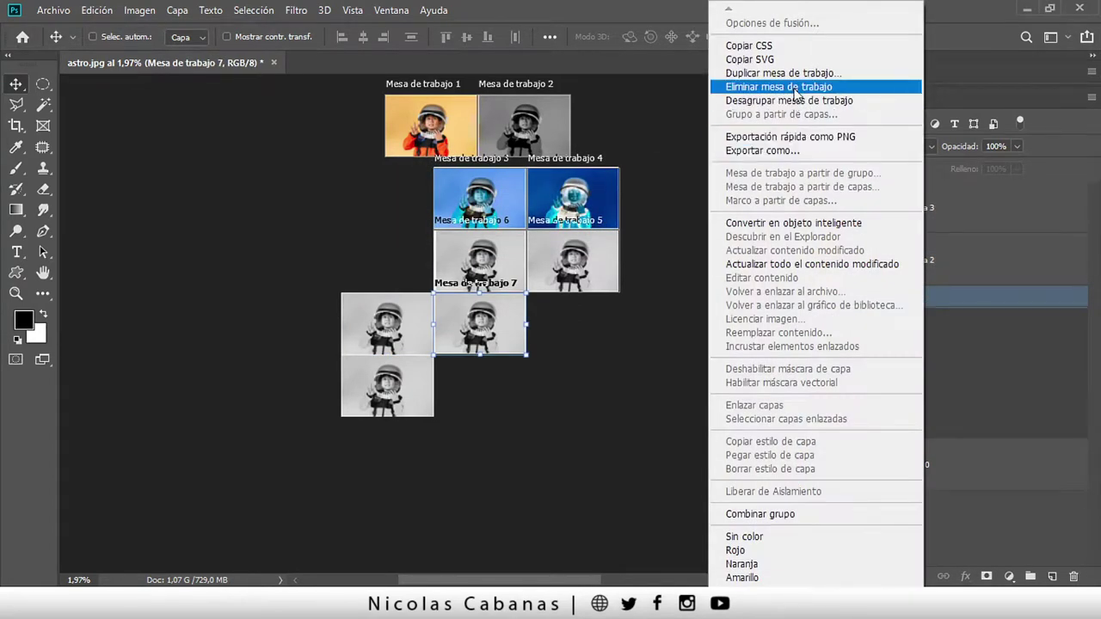
{"action": "left_click", "coordinate": [829, 89]}
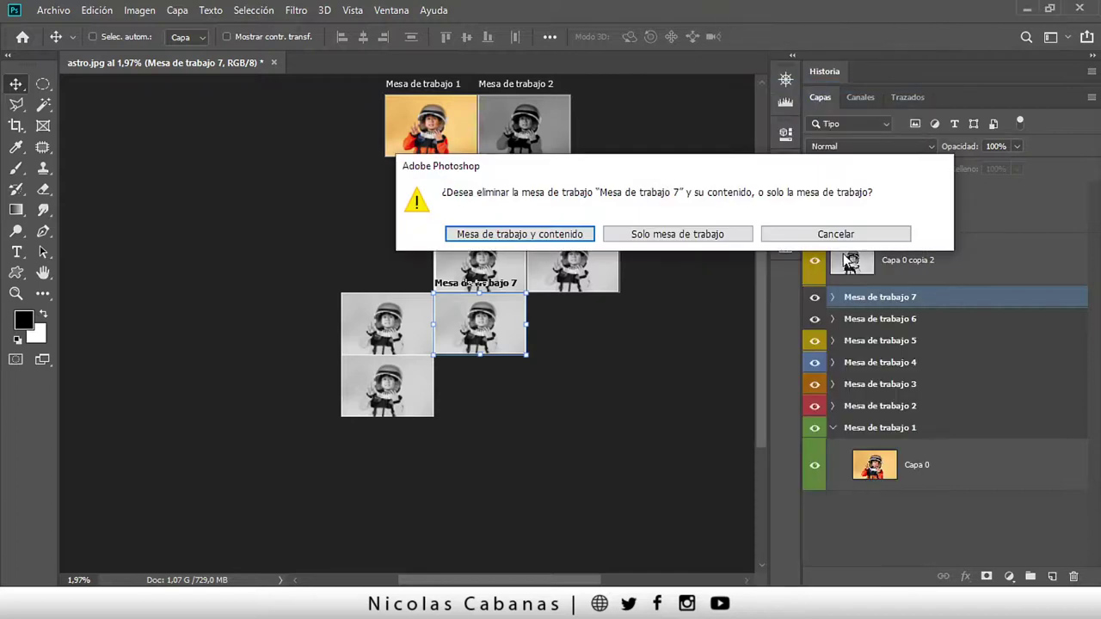
{"action": "left_click", "coordinate": [735, 239]}
Step: Delete only the artboards Mesa de trabajo 6, 5 and 4, keeping their photos
{"action": "left_click", "coordinate": [949, 355]}
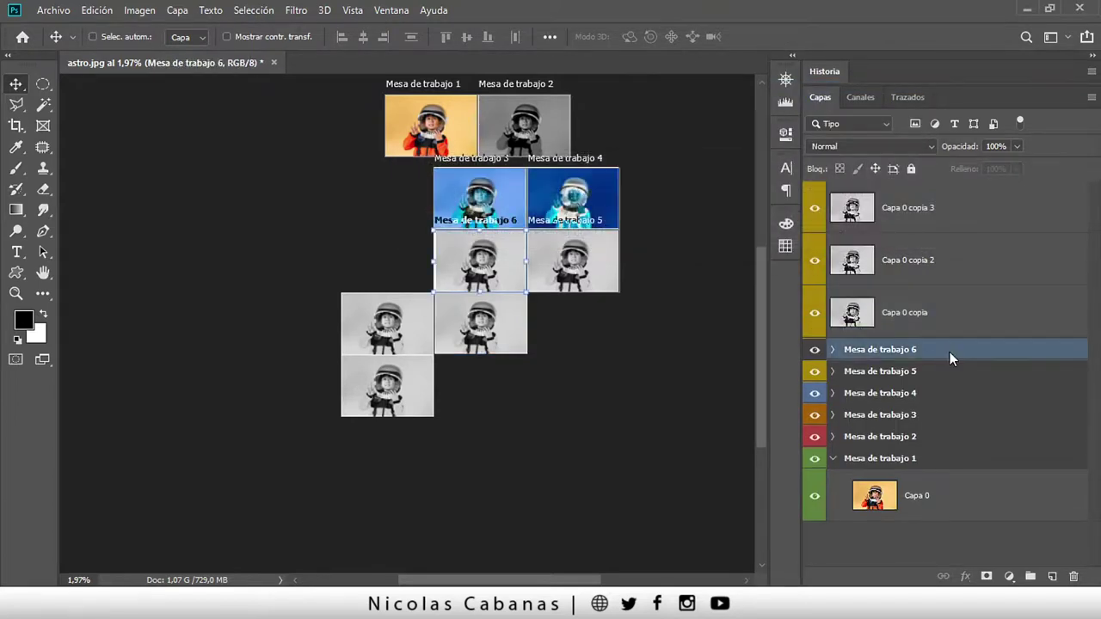
{"action": "right_click", "coordinate": [949, 352]}
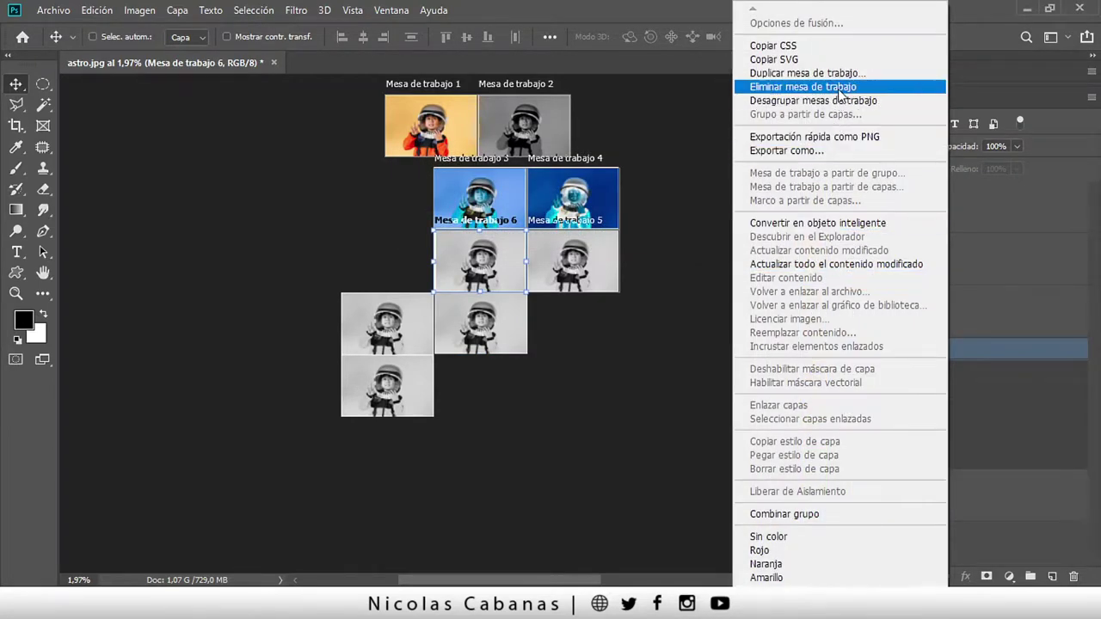
{"action": "left_click", "coordinate": [840, 87]}
{"action": "left_click", "coordinate": [638, 235]}
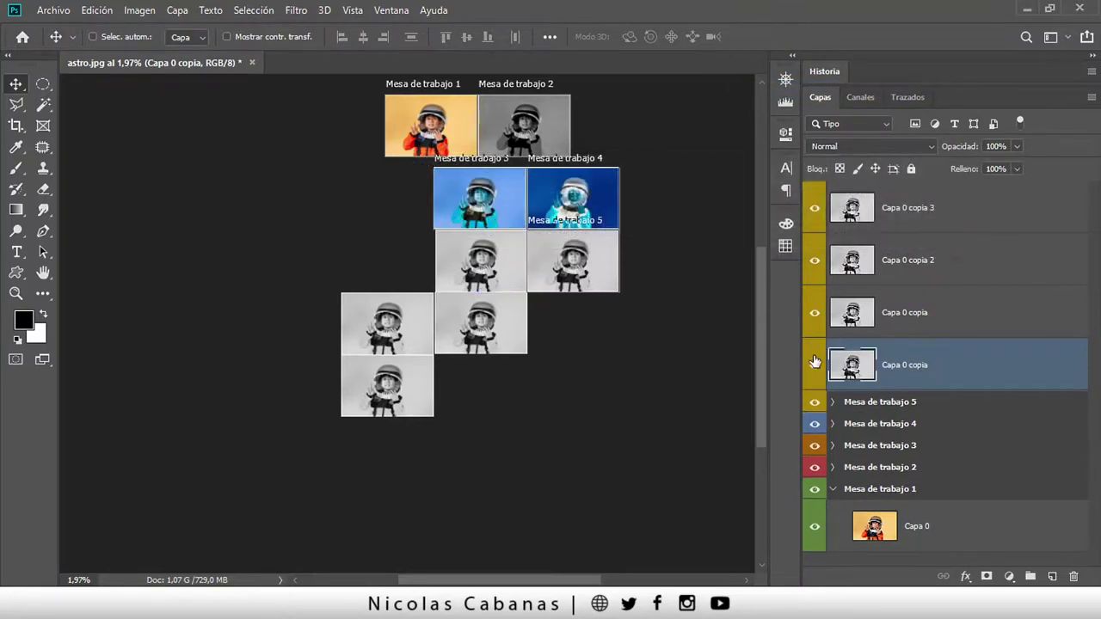
{"action": "left_click", "coordinate": [970, 401]}
{"action": "right_click", "coordinate": [975, 397]}
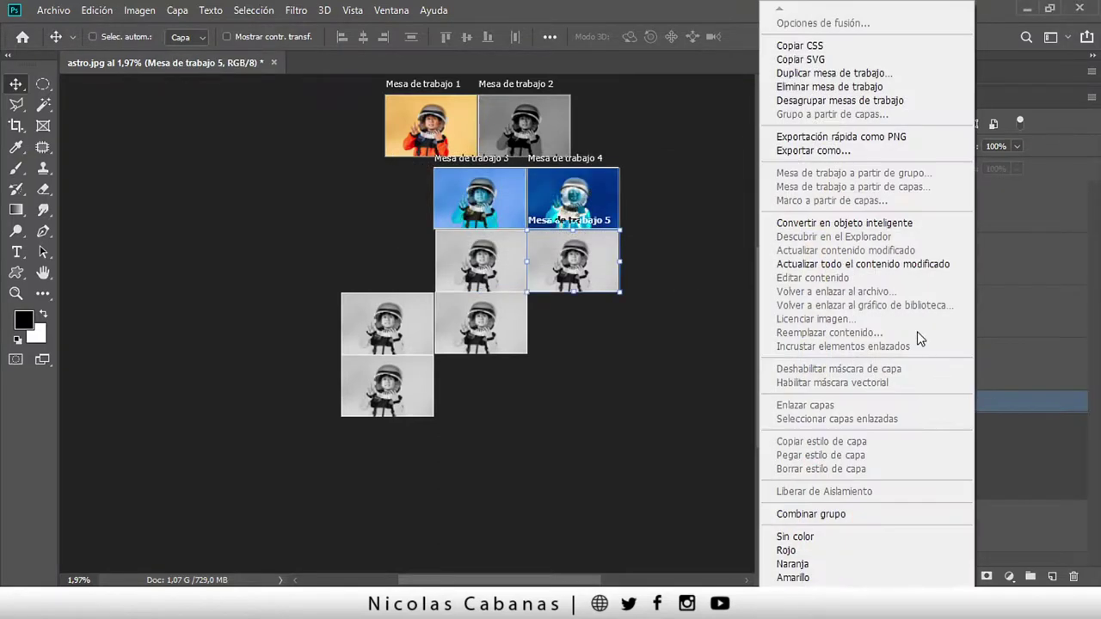
{"action": "left_click", "coordinate": [851, 87]}
{"action": "left_click", "coordinate": [711, 234]}
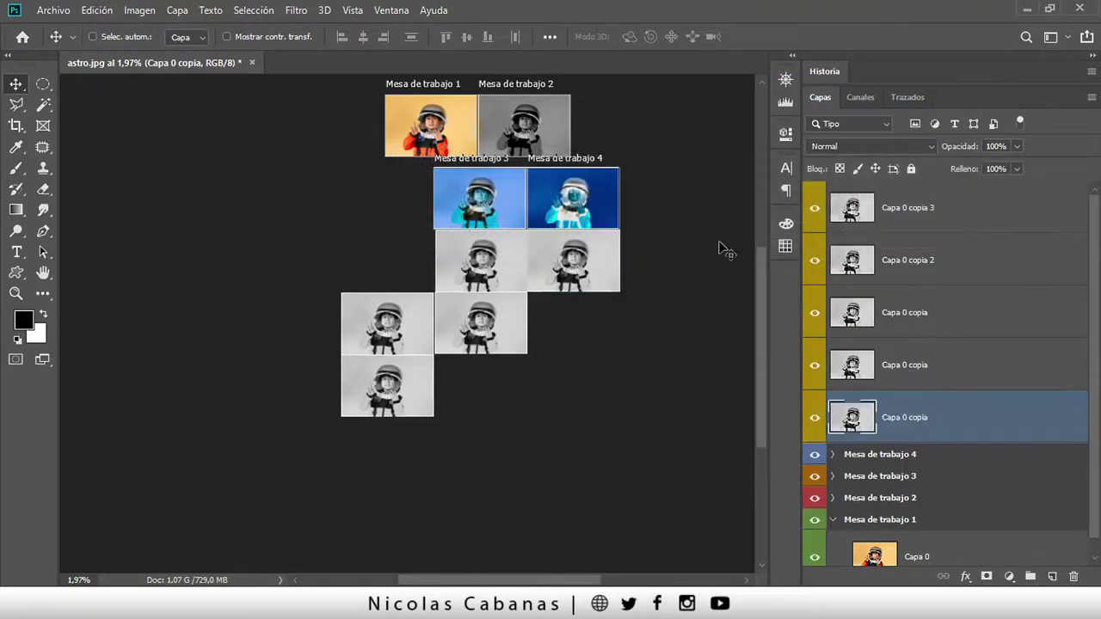
{"action": "left_click", "coordinate": [914, 459]}
{"action": "right_click", "coordinate": [914, 462]}
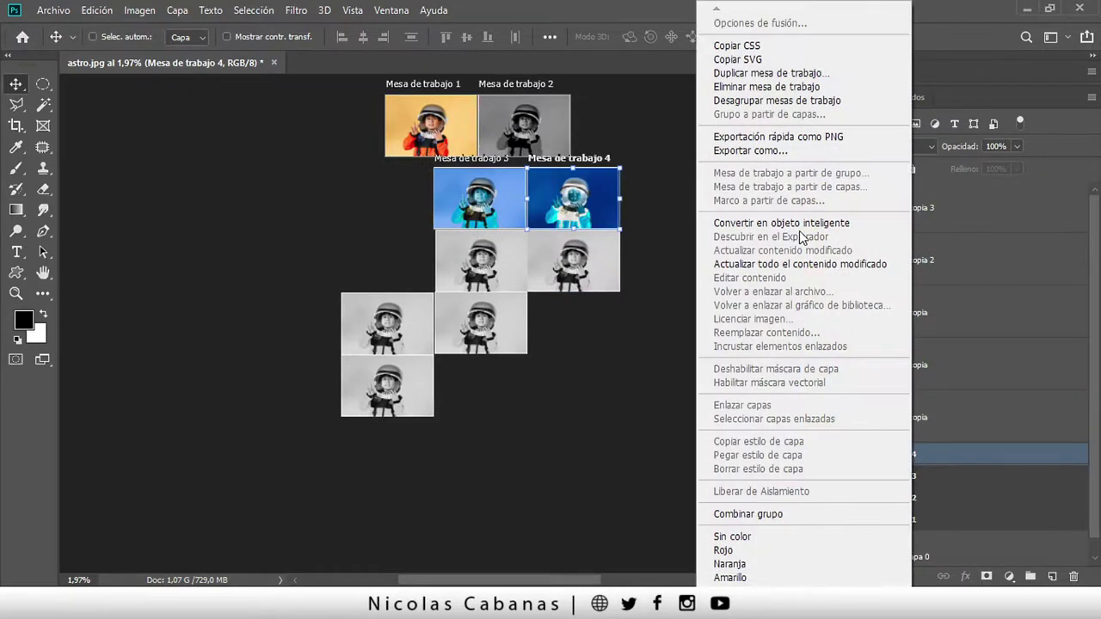
{"action": "left_click", "coordinate": [784, 87]}
{"action": "left_click", "coordinate": [729, 235]}
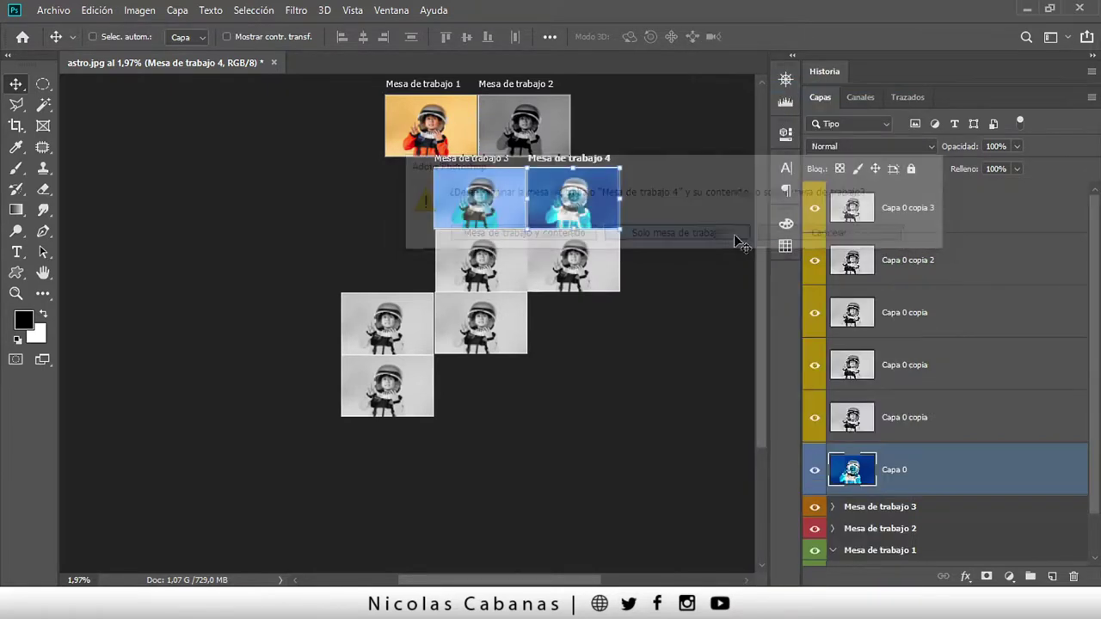
Step: Delete only the artboards Mesa de trabajo 3, 2 and 1, keeping their photos
{"action": "left_click", "coordinate": [953, 457]}
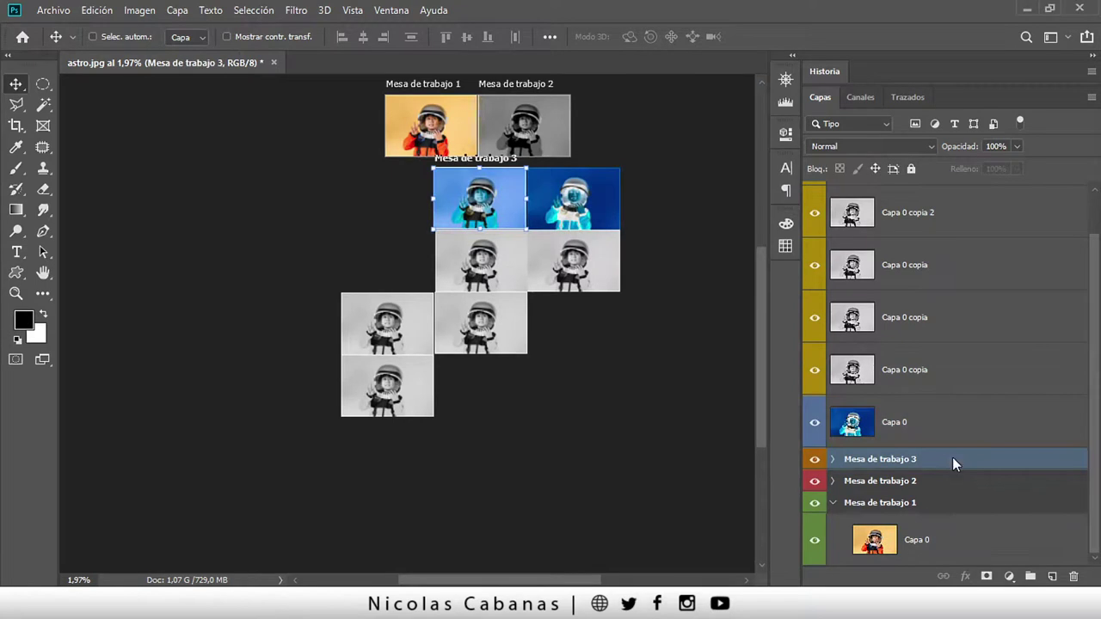
{"action": "right_click", "coordinate": [952, 457]}
{"action": "left_click", "coordinate": [810, 87]}
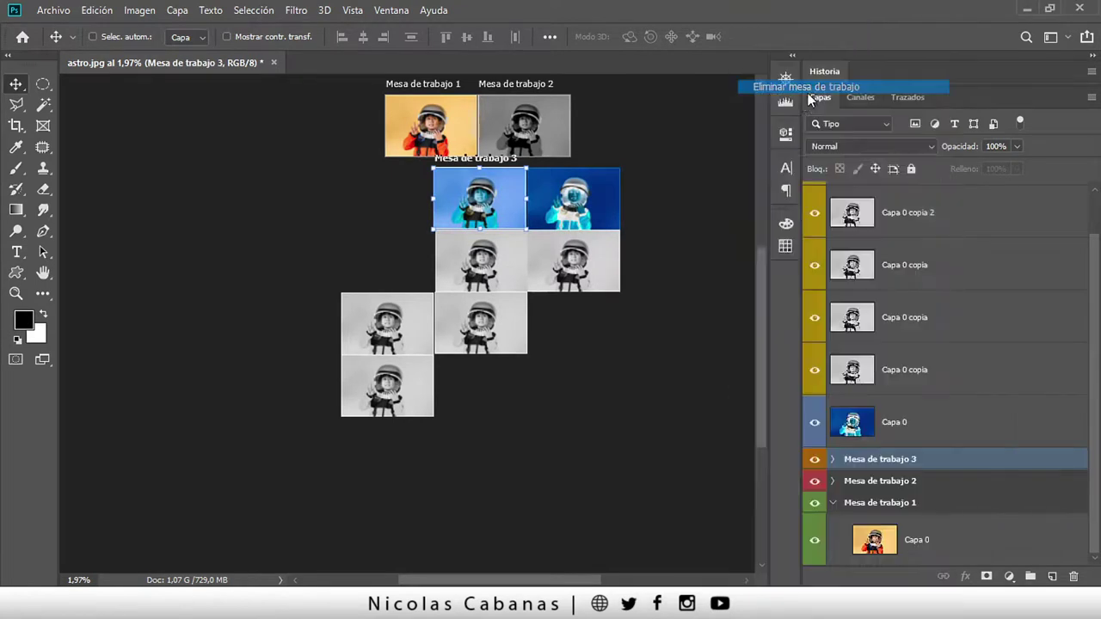
{"action": "left_click", "coordinate": [747, 236]}
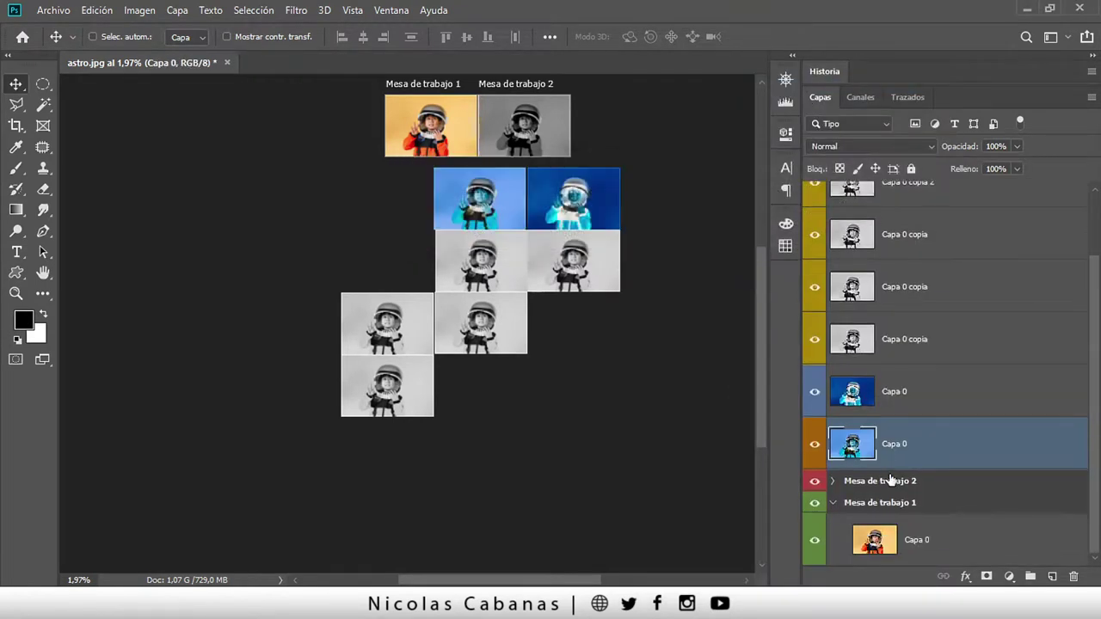
{"action": "left_click", "coordinate": [890, 479]}
{"action": "right_click", "coordinate": [886, 479]}
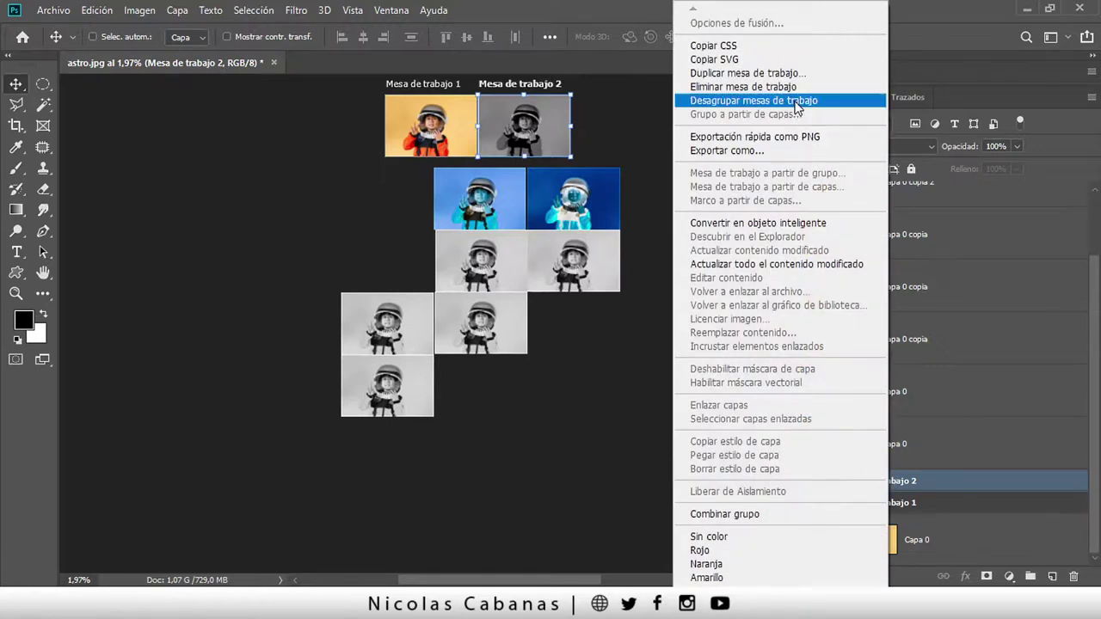
{"action": "left_click", "coordinate": [743, 87]}
{"action": "left_click", "coordinate": [679, 232]}
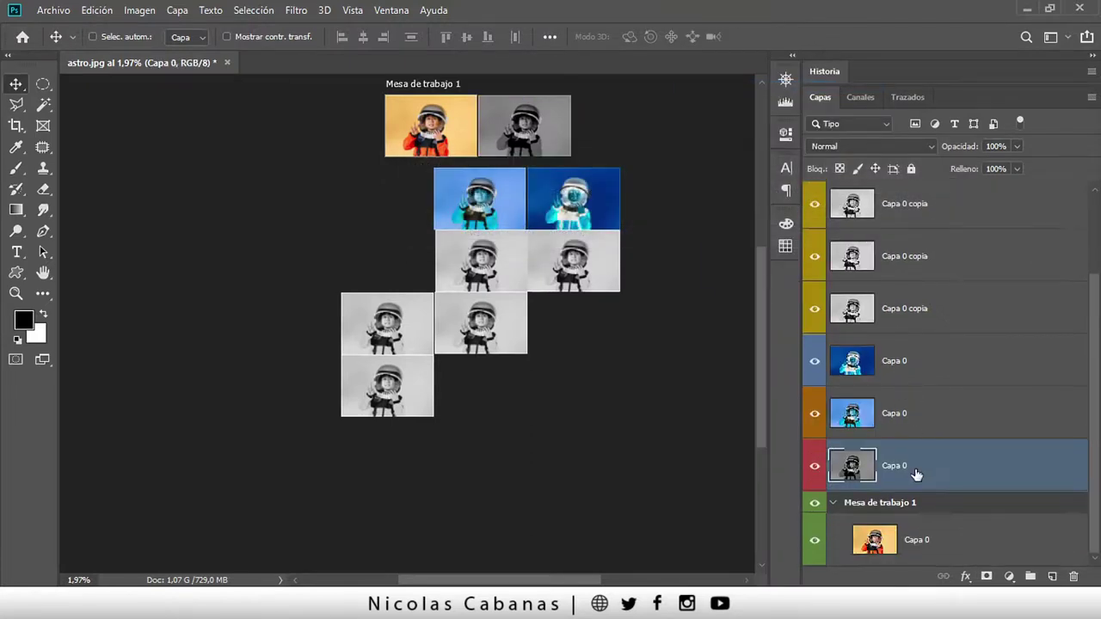
{"action": "left_click", "coordinate": [915, 498]}
{"action": "right_click", "coordinate": [915, 499]}
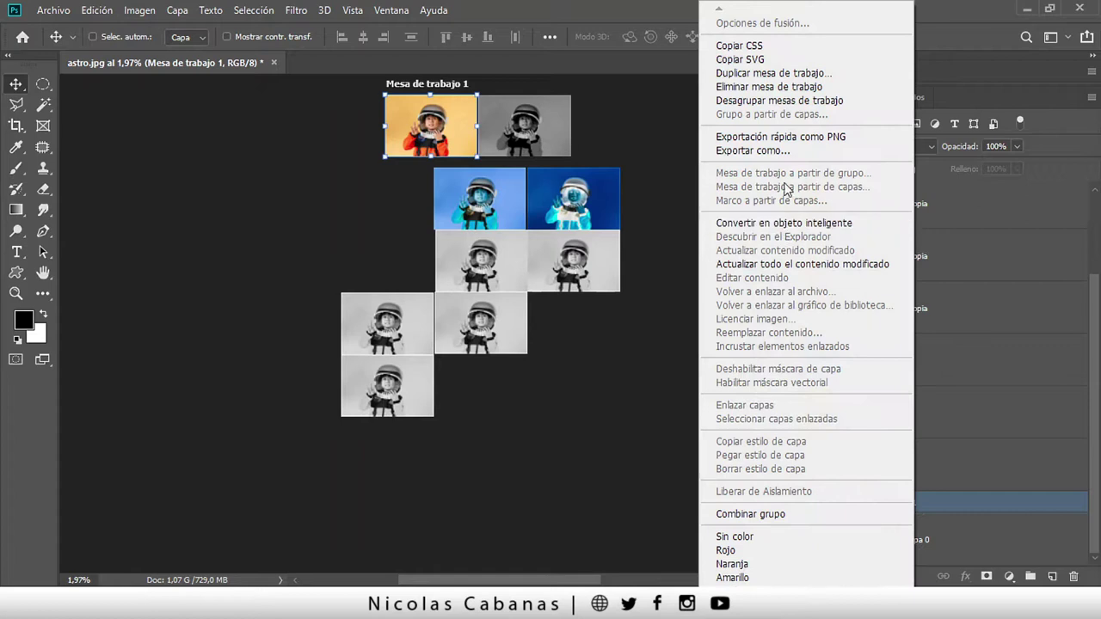
{"action": "left_click", "coordinate": [748, 87]}
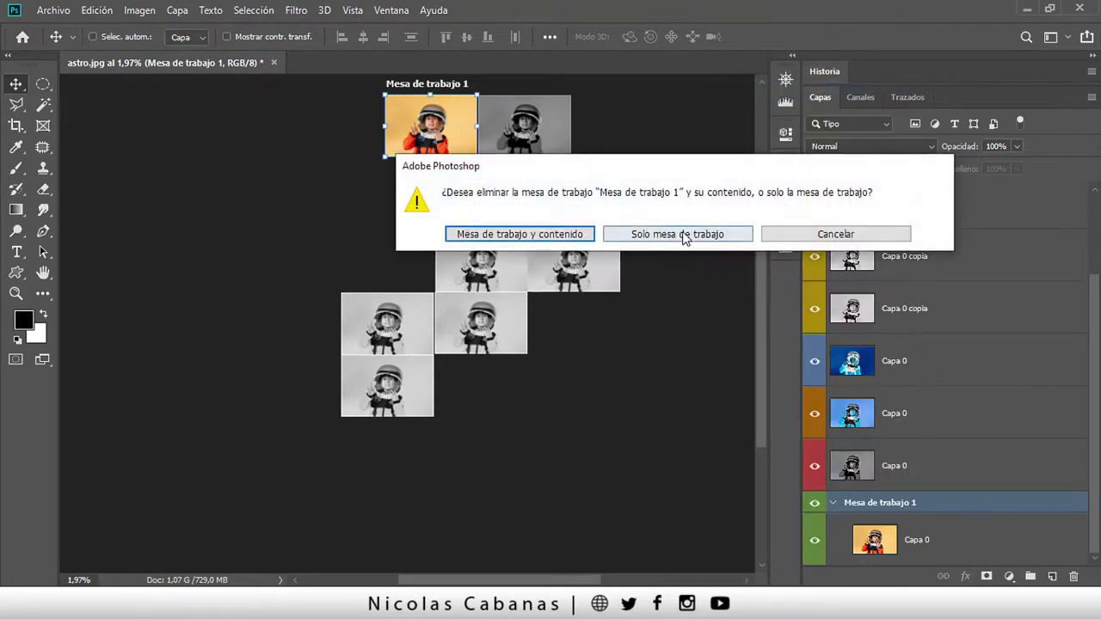
{"action": "left_click", "coordinate": [679, 233]}
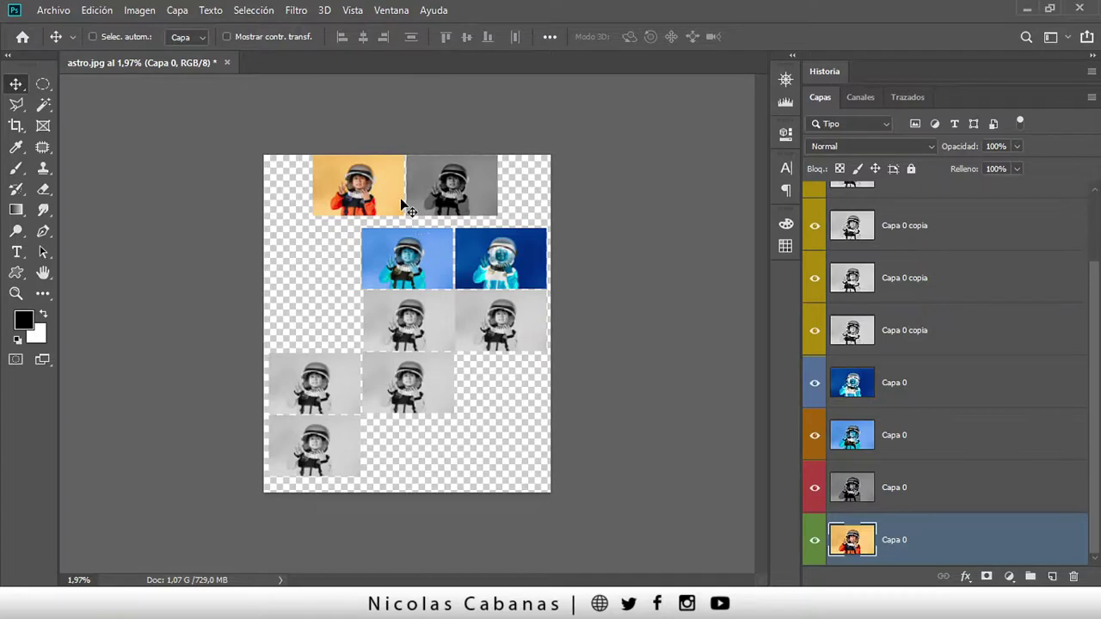
Step: Zoom in on the loose photo layers and open the Marquee tool's flyout of selection tools
{"action": "key", "text": "z"}
{"action": "left_click_drag", "start_coordinate": [357, 172], "coordinate": [381, 155]}
{"action": "scroll", "coordinate": [366, 171], "scroll_direction": "up", "scroll_amount": 3}
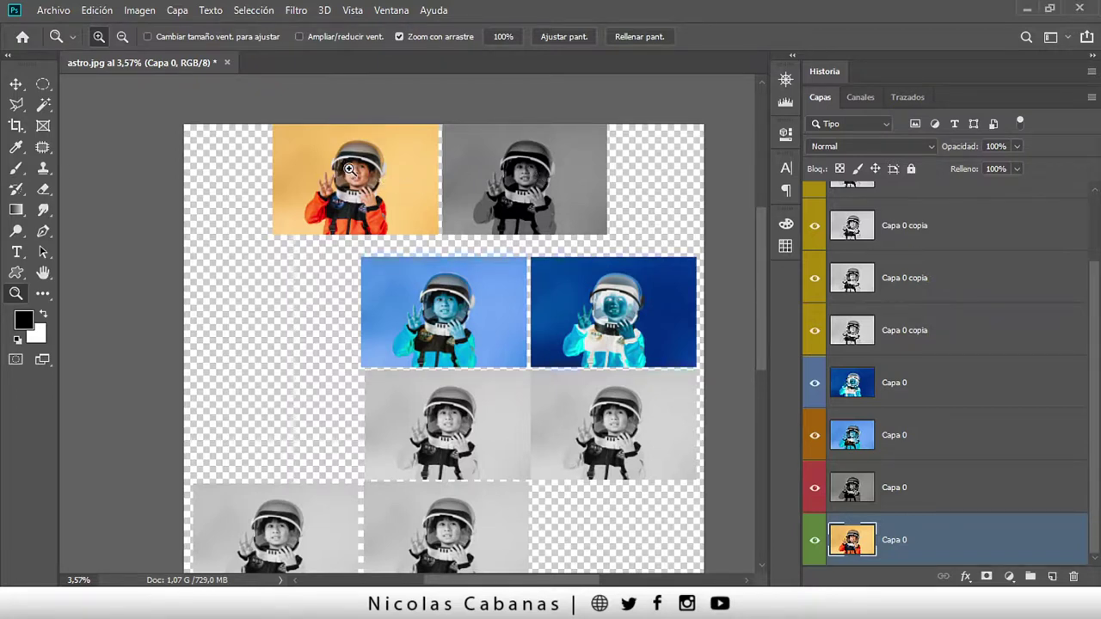
{"action": "right_click", "coordinate": [43, 86]}
Step: Draw a rectangular selection around the orange tile to measure it, about 200 × 134 cm
{"action": "left_click", "coordinate": [95, 86]}
{"action": "left_click_drag", "start_coordinate": [270, 241], "coordinate": [436, 119]}
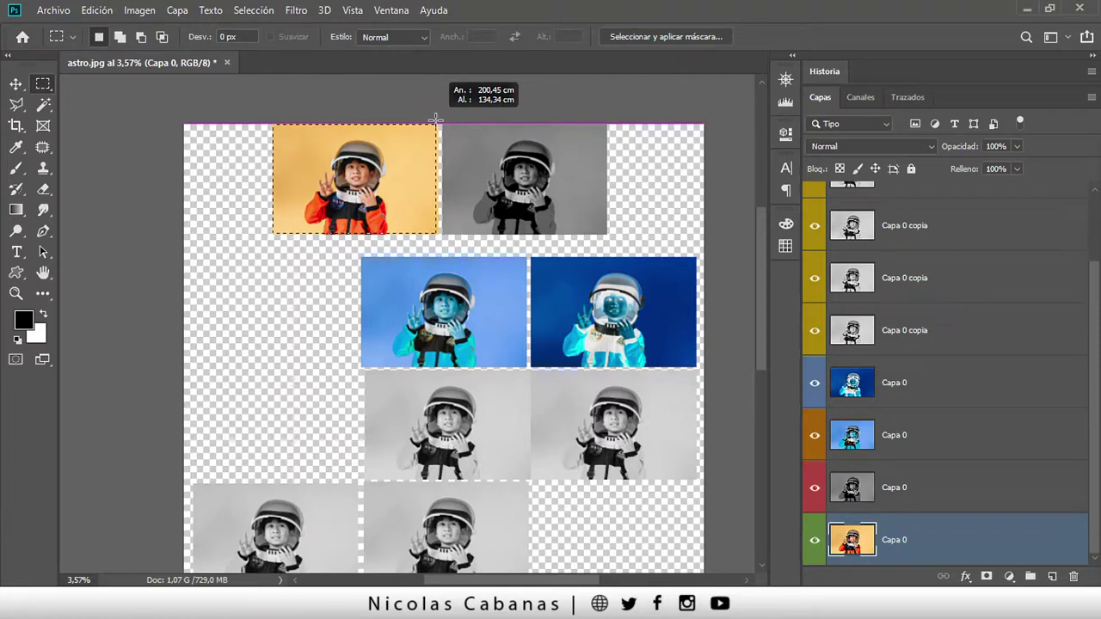
{"action": "left_click_drag", "start_coordinate": [436, 118], "coordinate": [436, 118]}
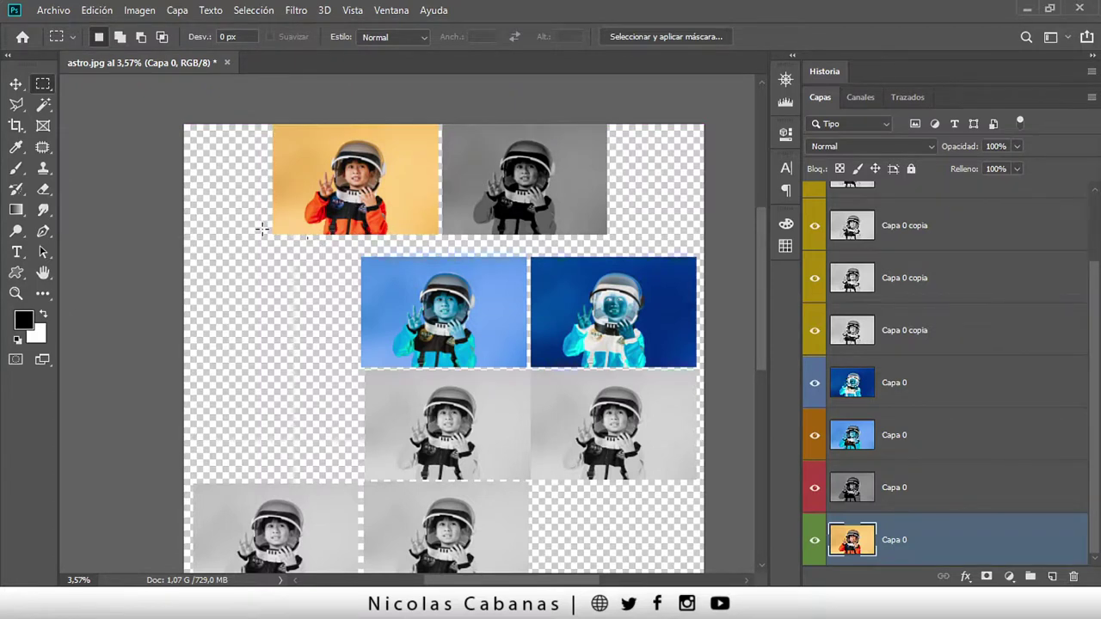
{"action": "left_click_drag", "start_coordinate": [275, 234], "coordinate": [606, 119]}
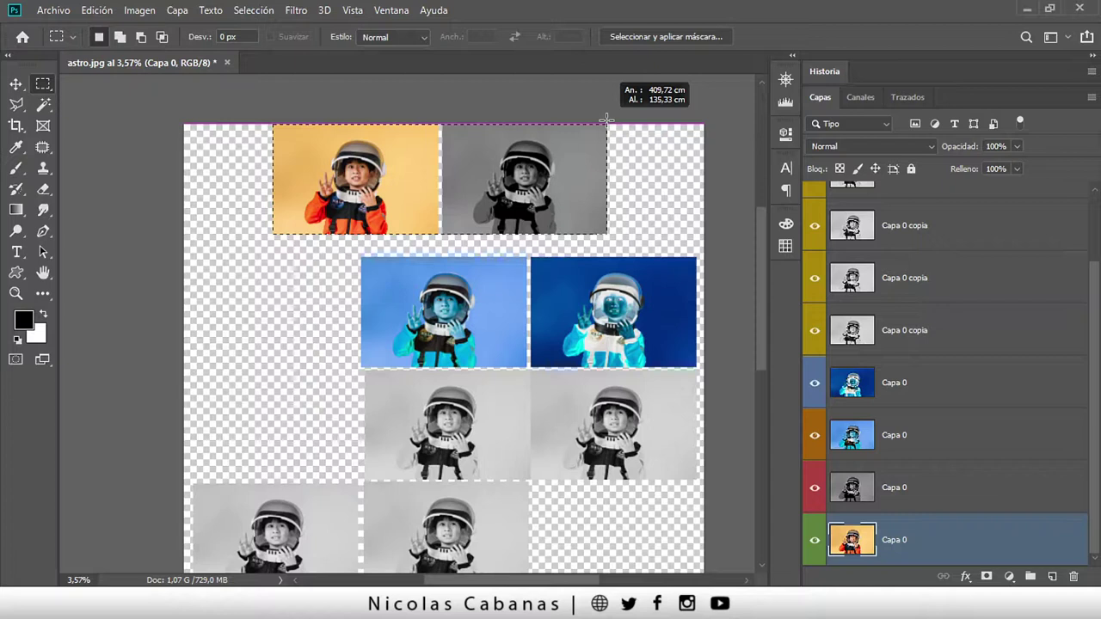
{"action": "mouse_move", "coordinate": [606, 119]}
{"action": "left_mouse_down"}
{"action": "mouse_move", "coordinate": [435, 110]}
{"action": "mouse_move", "coordinate": [607, 103]}
{"action": "left_mouse_up"}
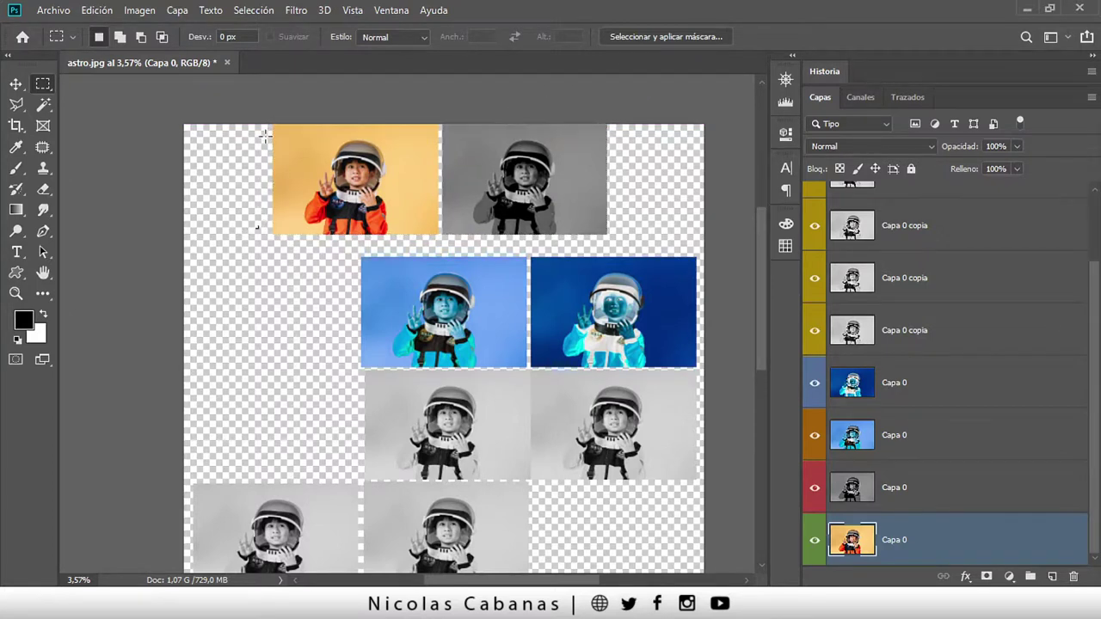
{"action": "mouse_move", "coordinate": [272, 128]}
{"action": "left_mouse_down"}
{"action": "mouse_move", "coordinate": [457, 369]}
{"action": "mouse_move", "coordinate": [685, 476]}
{"action": "left_mouse_up"}
Step: Zoom out and draw a rectangular selection over the whole canvas
{"action": "key", "text": "z"}
{"action": "left_click_drag", "start_coordinate": [511, 395], "coordinate": [490, 405]}
{"action": "key", "text": "m"}
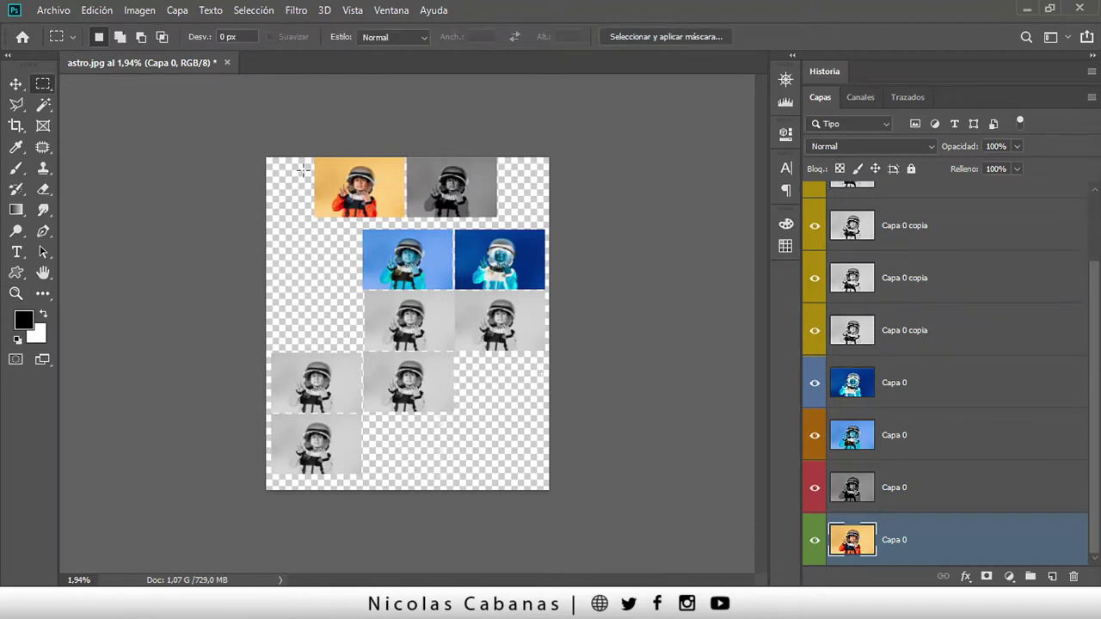
{"action": "mouse_move", "coordinate": [259, 151]}
{"action": "left_mouse_down"}
{"action": "mouse_move", "coordinate": [469, 397]}
{"action": "mouse_move", "coordinate": [589, 508]}
{"action": "left_mouse_up"}
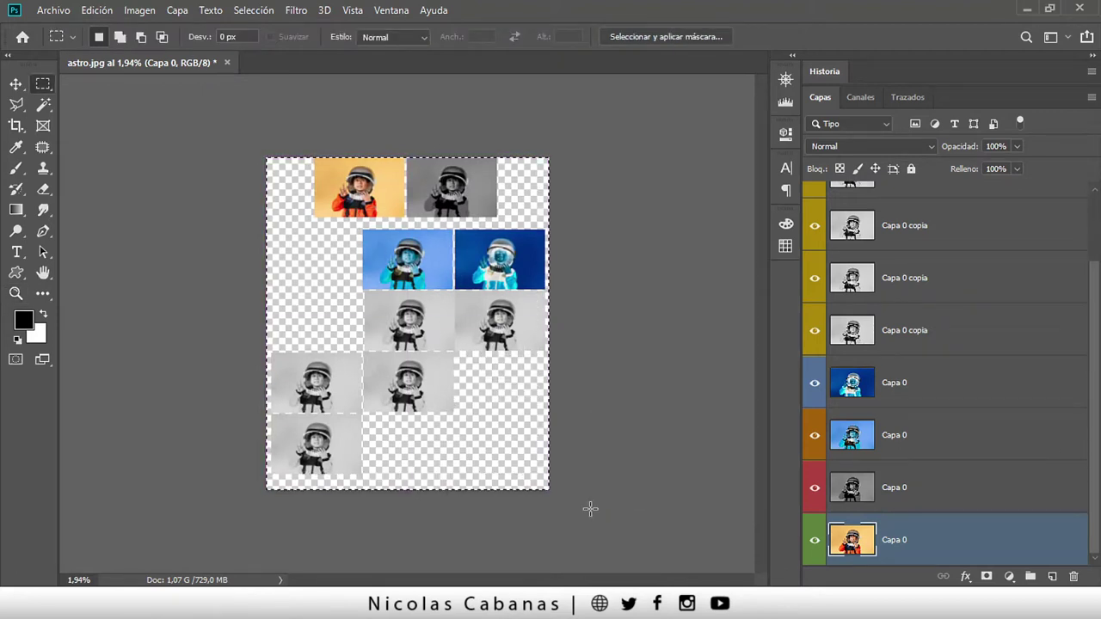
{"action": "left_click", "coordinate": [594, 503]}
{"action": "left_click", "coordinate": [507, 232]}
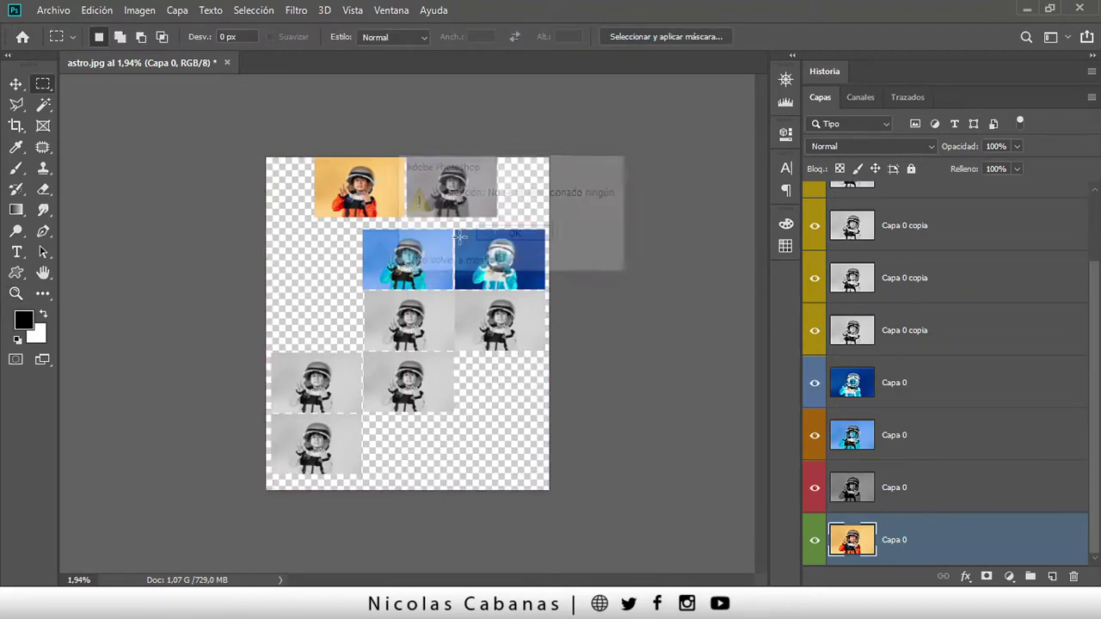
{"action": "mouse_move", "coordinate": [232, 151]}
{"action": "left_mouse_down"}
{"action": "mouse_move", "coordinate": [539, 509]}
{"action": "mouse_move", "coordinate": [567, 526]}
{"action": "left_mouse_up"}
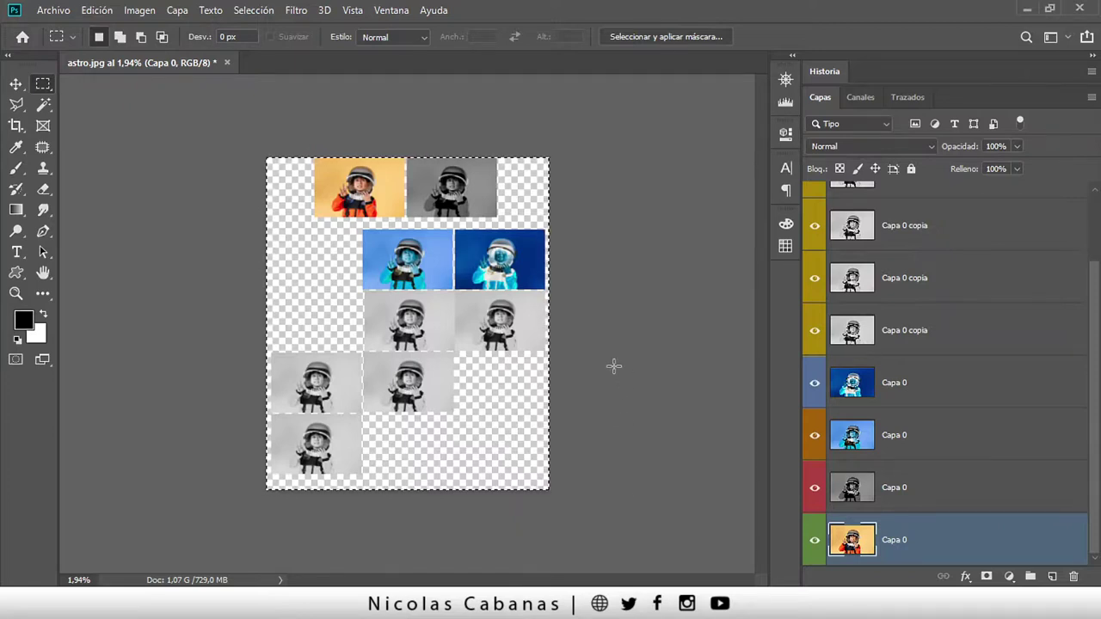
{"action": "left_click", "coordinate": [140, 10]}
{"action": "left_click", "coordinate": [172, 130]}
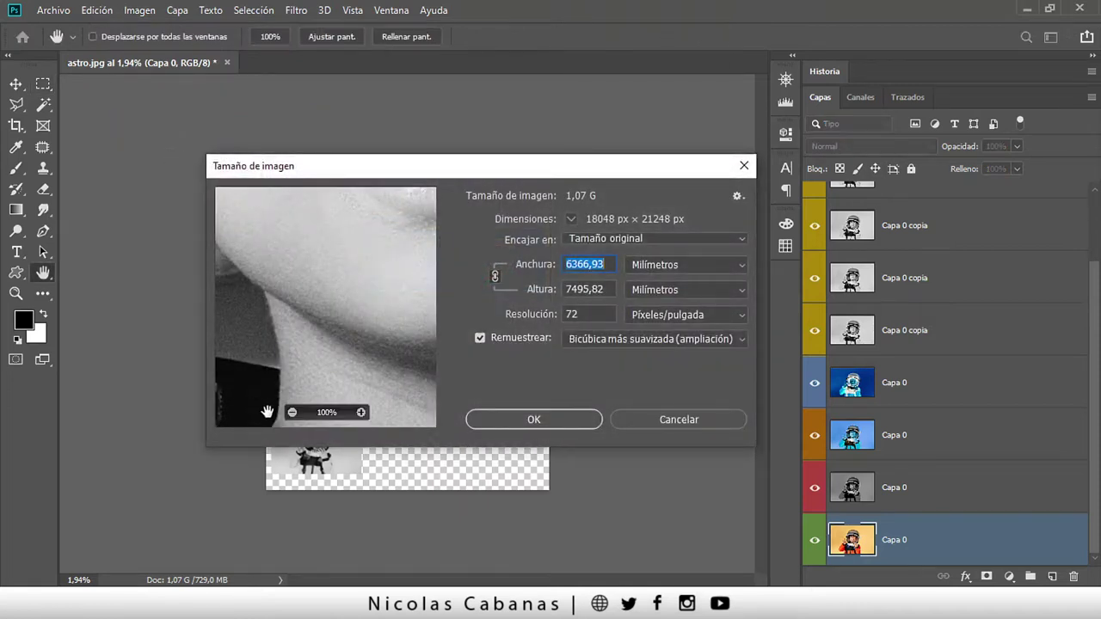
{"action": "left_click", "coordinate": [292, 411]}
{"action": "left_click", "coordinate": [292, 412]}
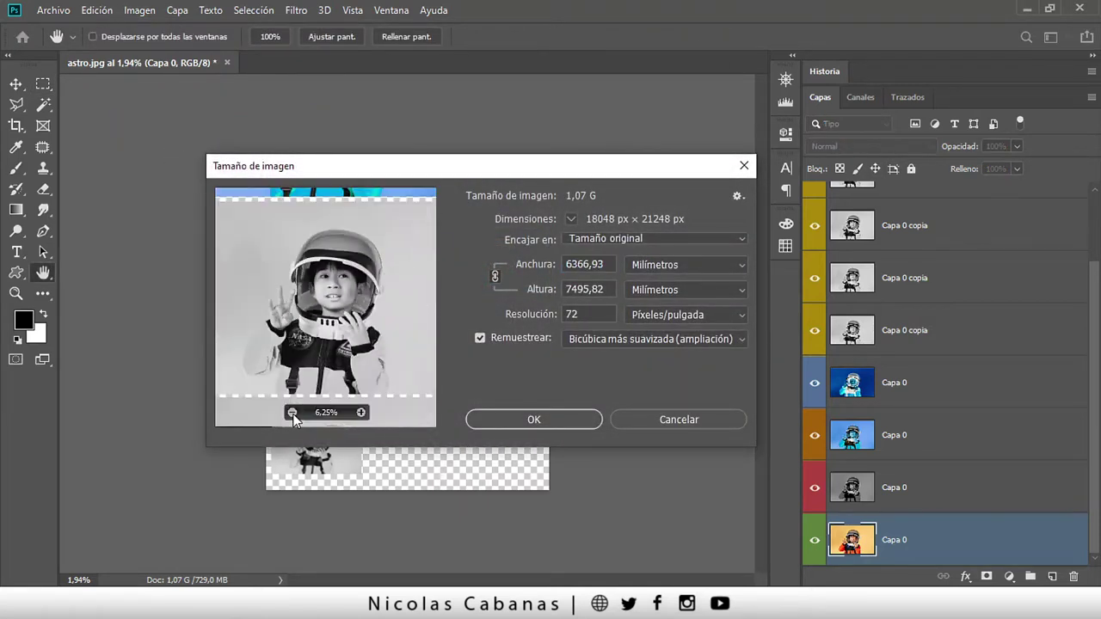
{"action": "left_click", "coordinate": [292, 414]}
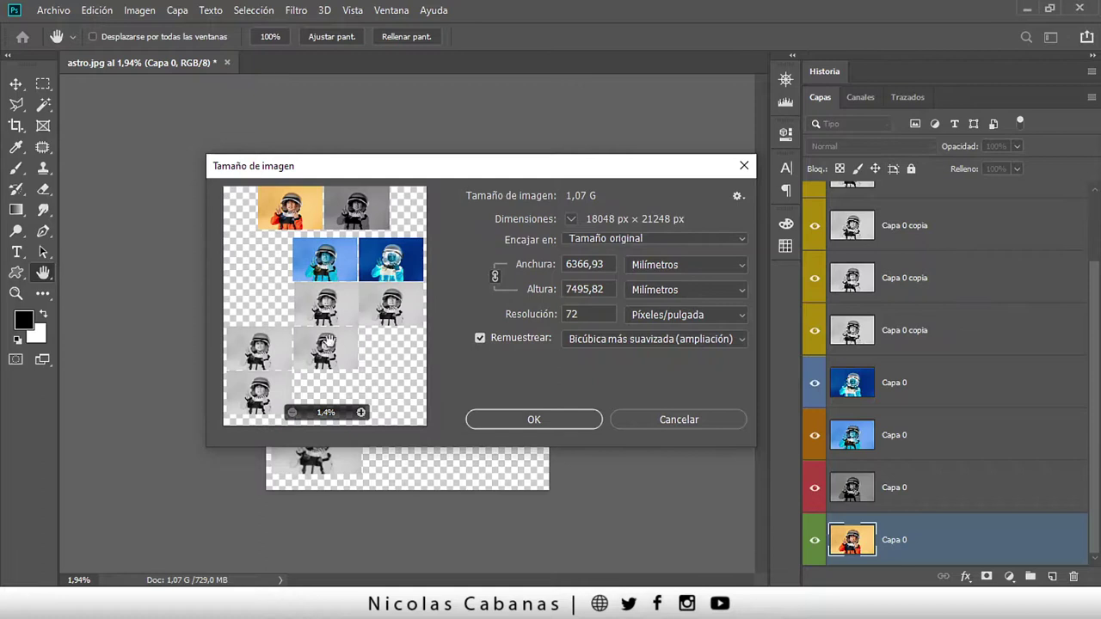
{"action": "left_click_drag", "start_coordinate": [601, 265], "coordinate": [518, 266]}
{"action": "left_click", "coordinate": [653, 265]}
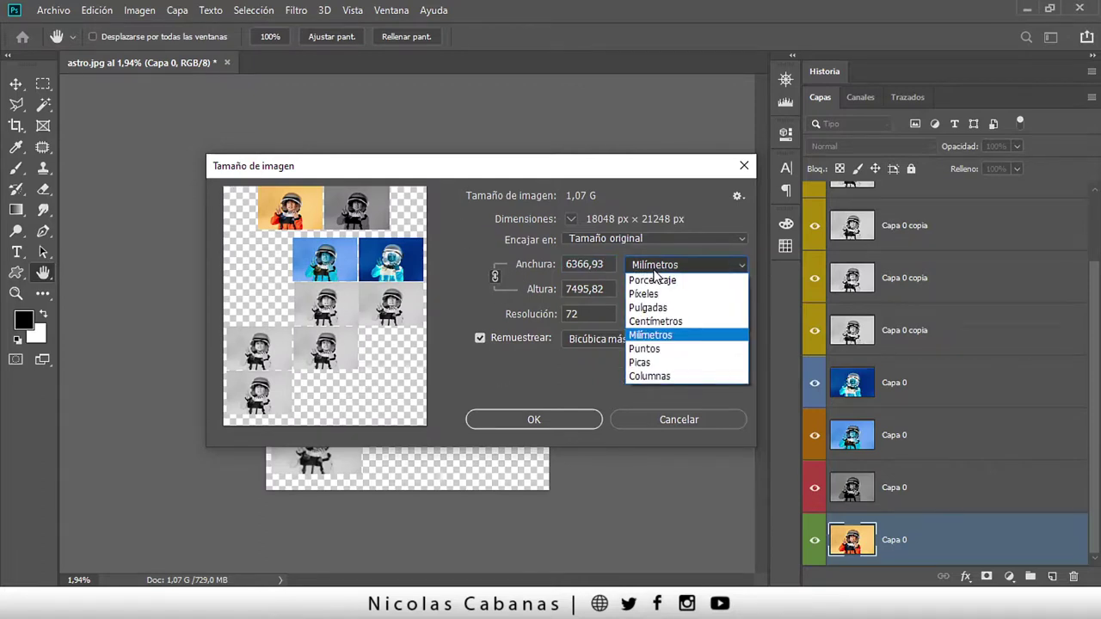
{"action": "left_click", "coordinate": [652, 319]}
{"action": "key", "text": "Tab"}
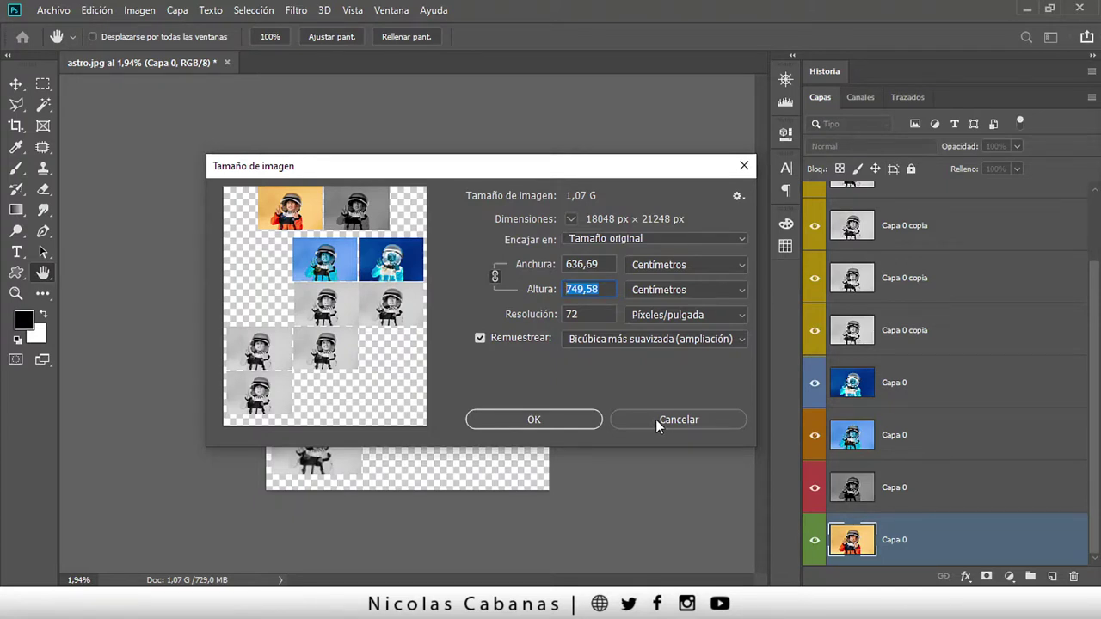
{"action": "left_click", "coordinate": [655, 419]}
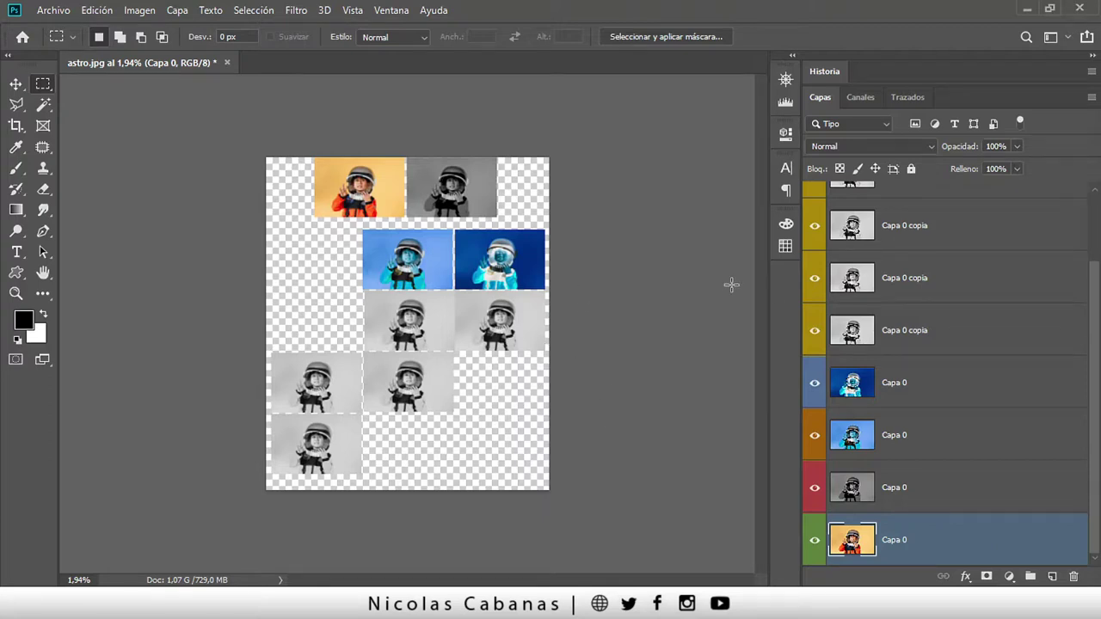
Step: Turn the orange photo layer into artboard Mesa de trabajo 1 via Mesa de trabajo a partir de capas
{"action": "scroll", "coordinate": [1088, 361], "scroll_direction": "up", "scroll_amount": 2}
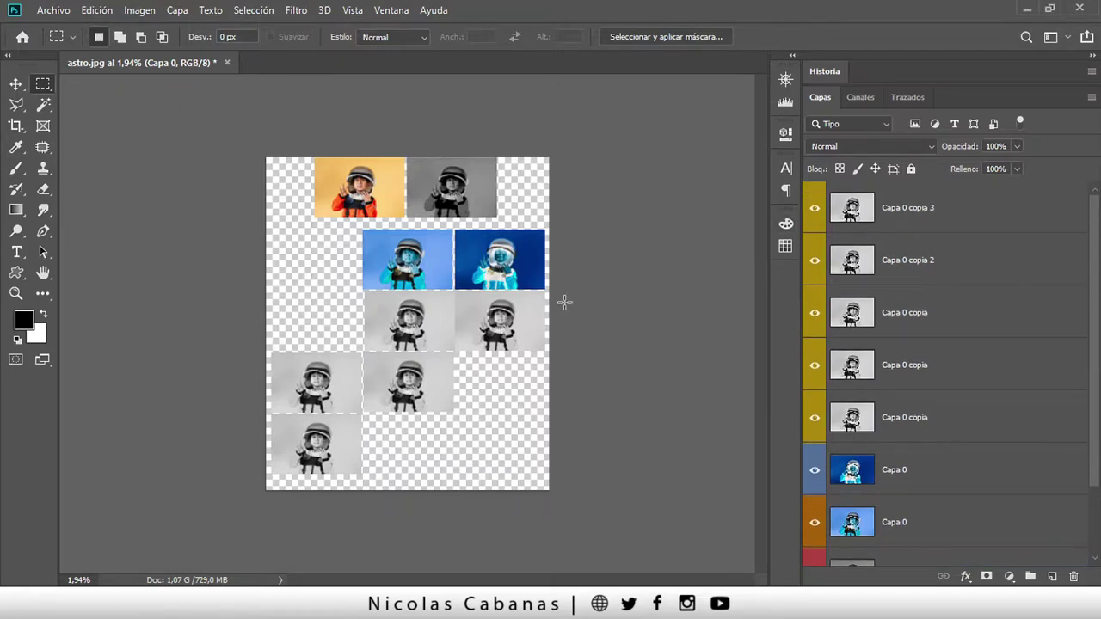
{"action": "scroll", "coordinate": [1017, 447], "scroll_direction": "down", "scroll_amount": 2}
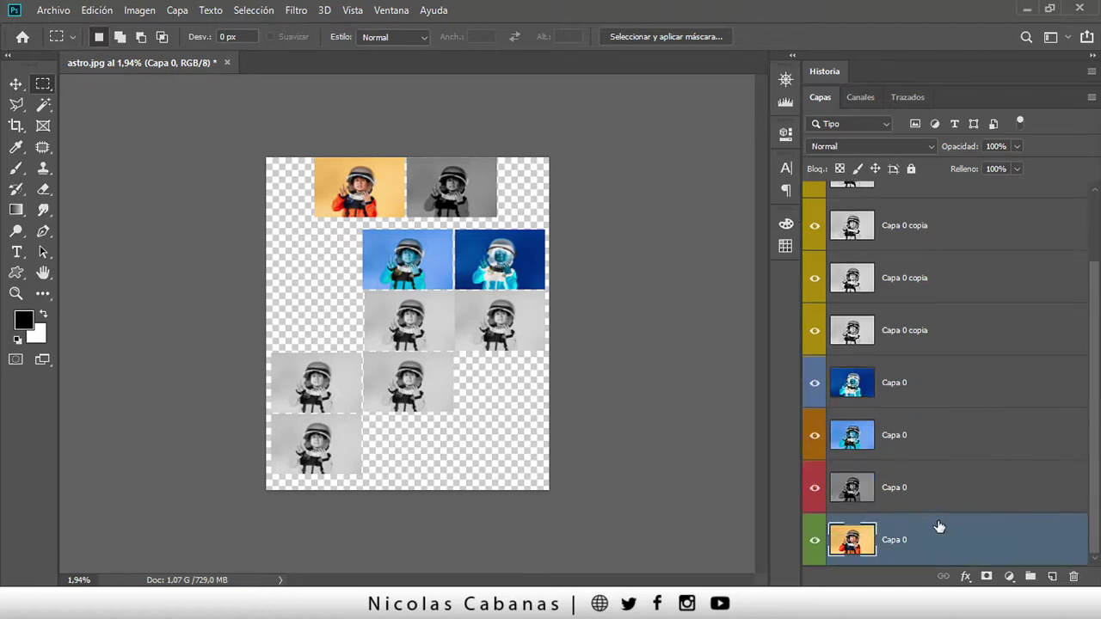
{"action": "right_click", "coordinate": [946, 529]}
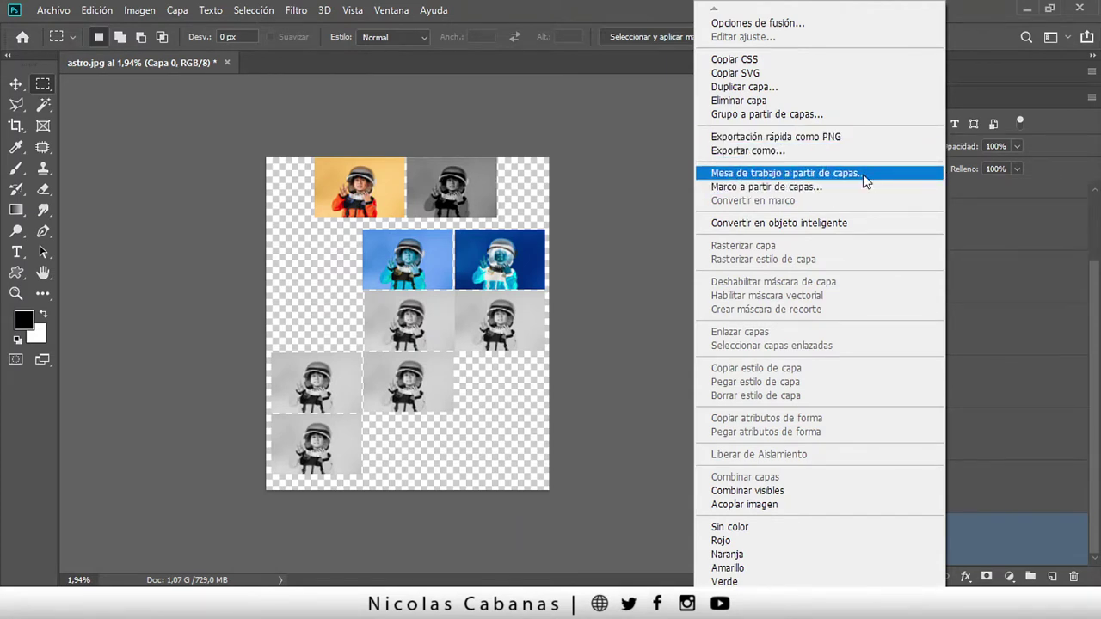
{"action": "left_click", "coordinate": [864, 174]}
{"action": "left_click", "coordinate": [668, 167]}
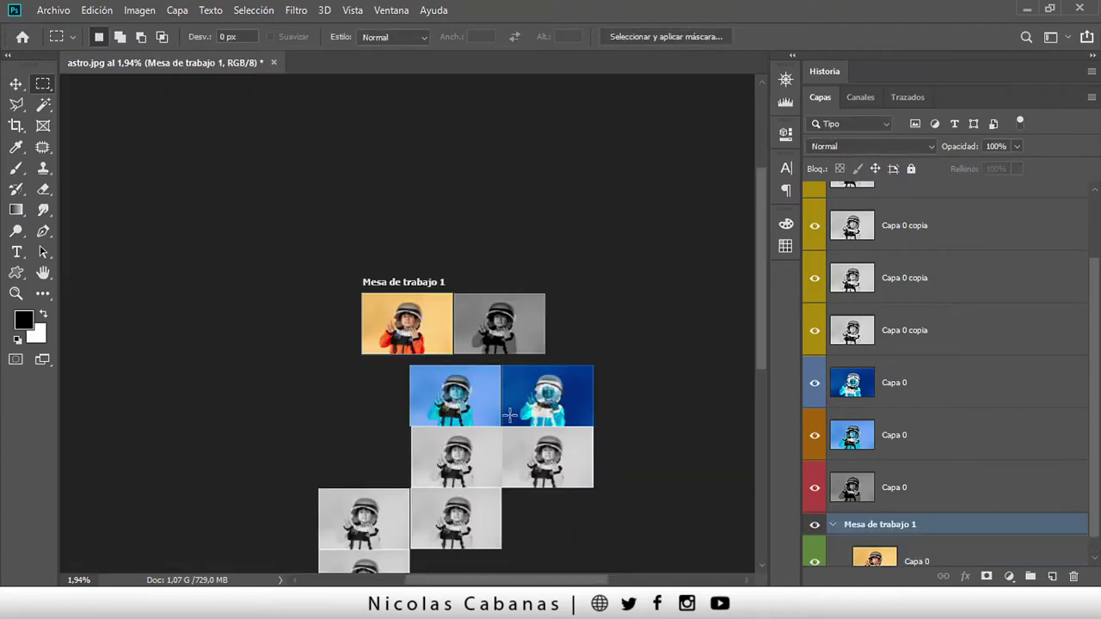
{"action": "left_click_drag", "start_coordinate": [631, 407], "coordinate": [640, 314]}
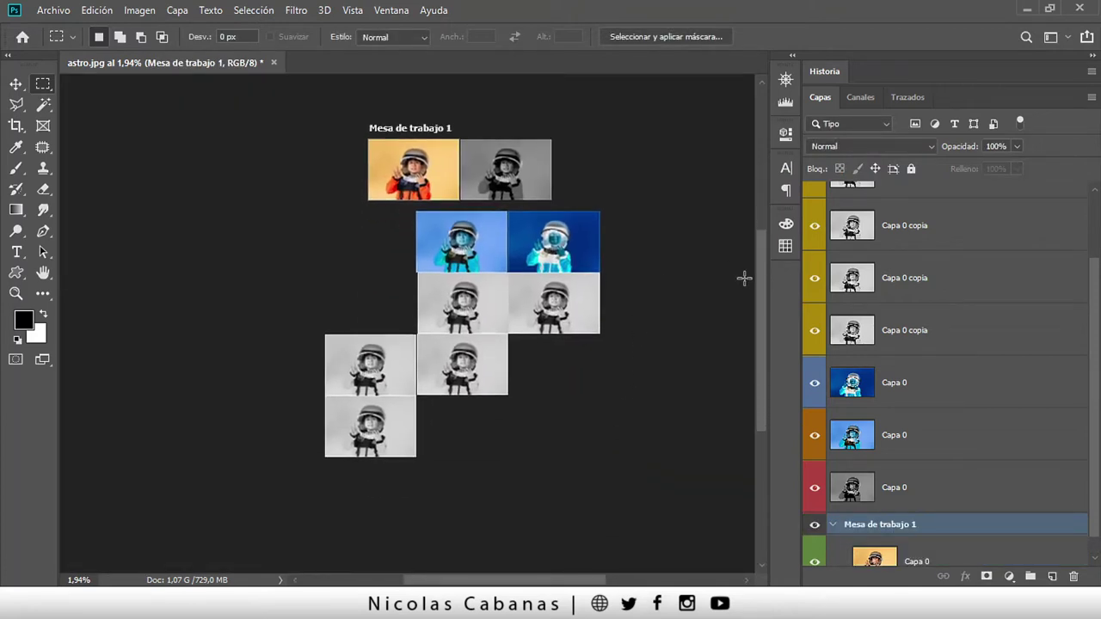
Step: Turn the gray photo layer into artboard Mesa de trabajo 2 the same way
{"action": "left_click", "coordinate": [951, 501]}
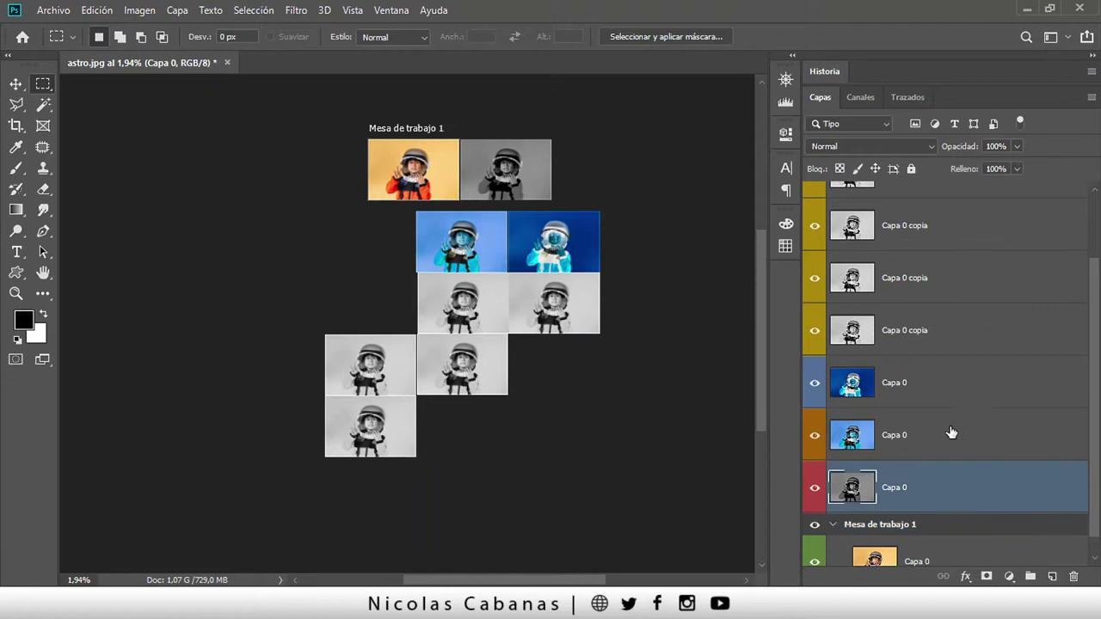
{"action": "left_click", "coordinate": [950, 435]}
{"action": "left_click", "coordinate": [950, 375]}
{"action": "left_click", "coordinate": [946, 475]}
{"action": "right_click", "coordinate": [955, 475]}
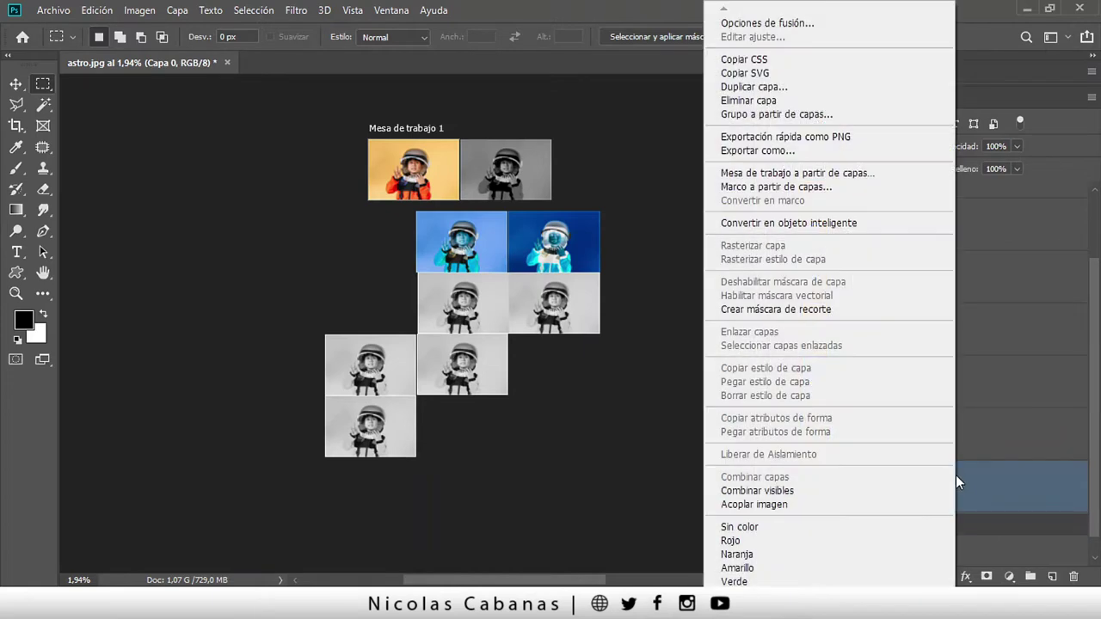
{"action": "left_click", "coordinate": [857, 173]}
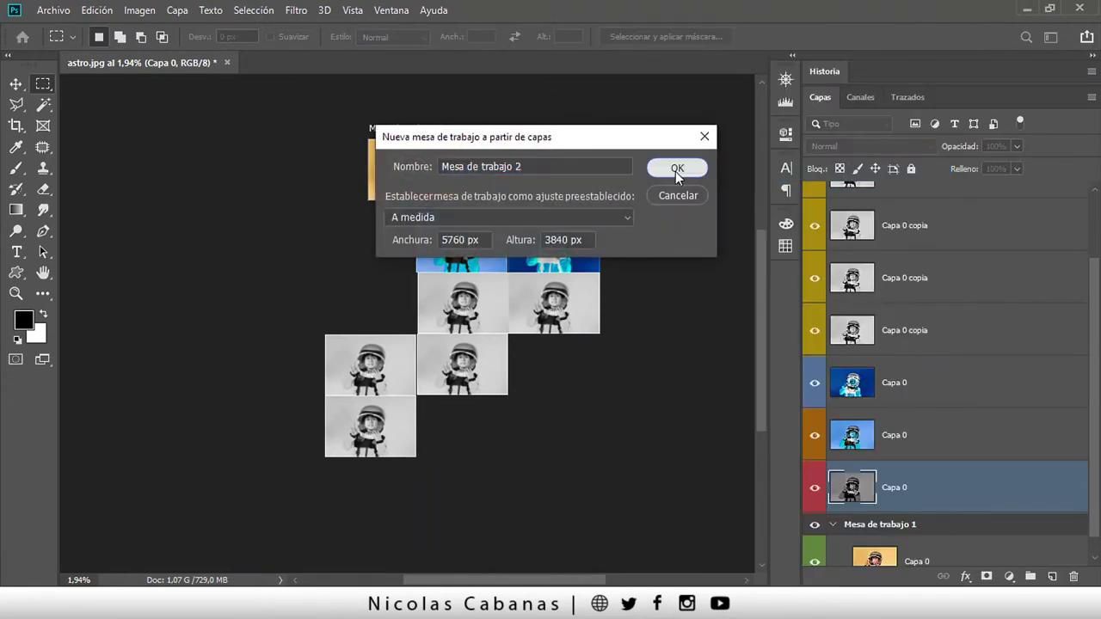
{"action": "left_click", "coordinate": [674, 171]}
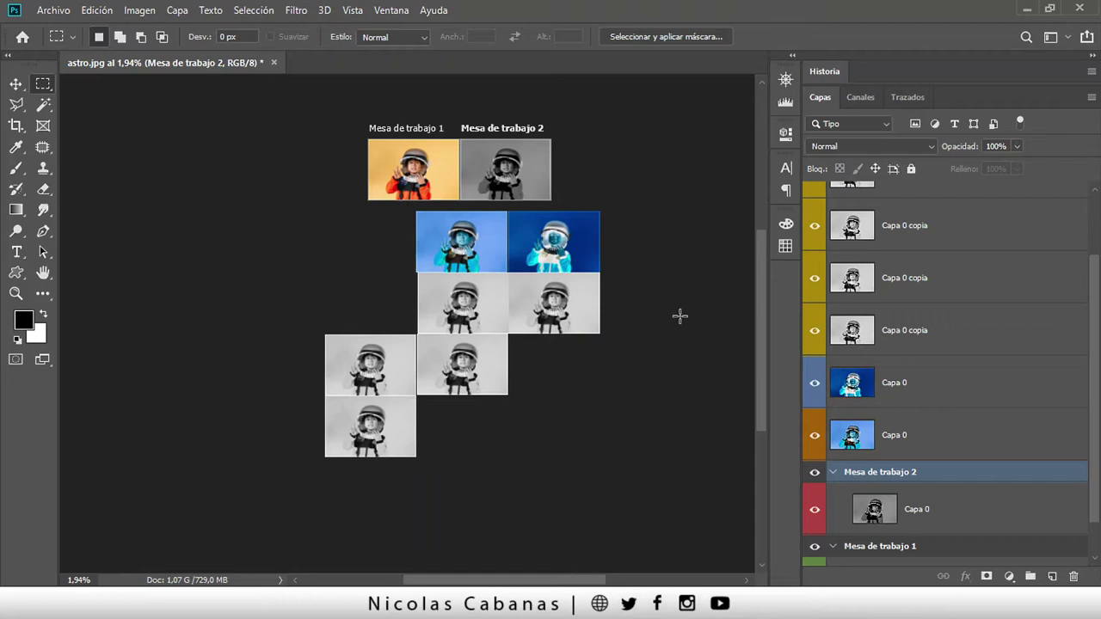
{"action": "mouse_move", "coordinate": [754, 308]}
{"action": "left_mouse_down"}
{"action": "mouse_move", "coordinate": [755, 282]}
{"action": "mouse_move", "coordinate": [756, 302]}
{"action": "left_mouse_up"}
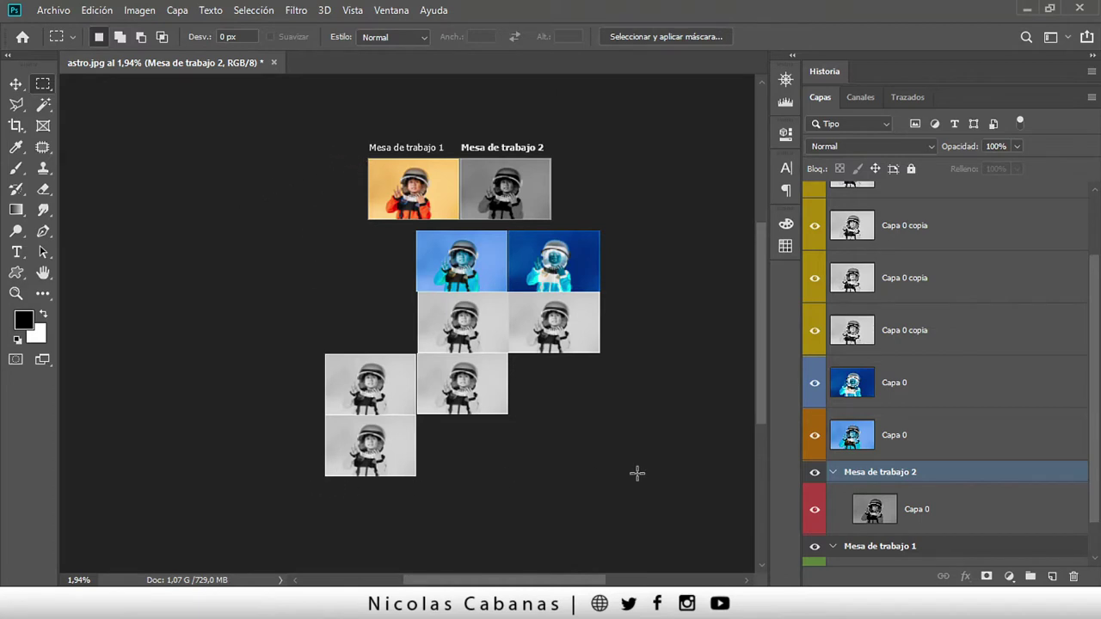
{"action": "left_click", "coordinate": [137, 12]}
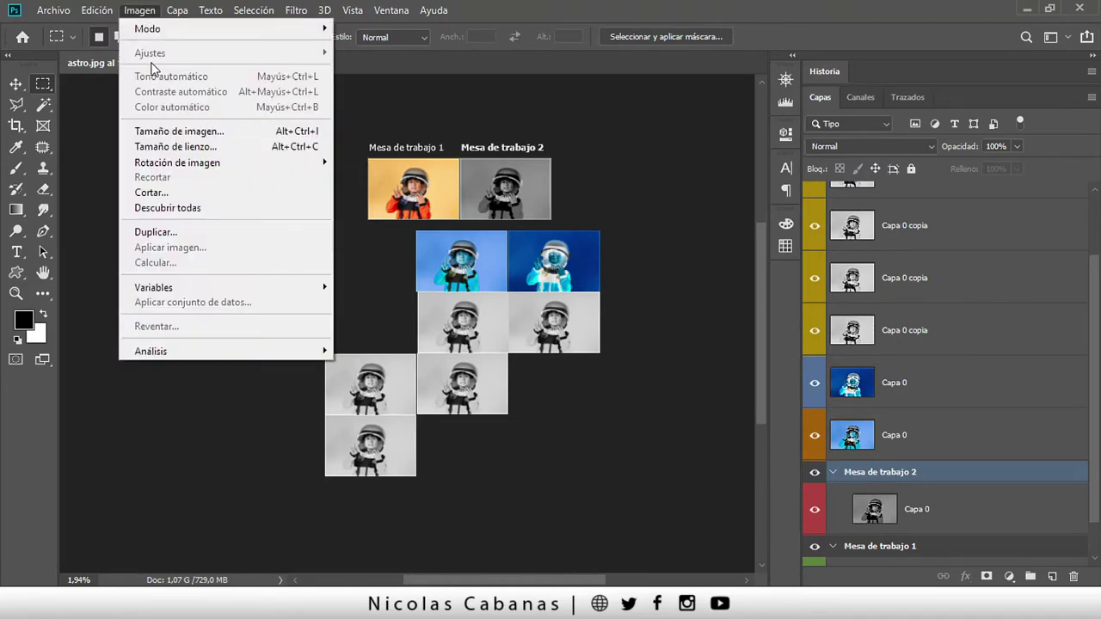
{"action": "left_click", "coordinate": [632, 16]}
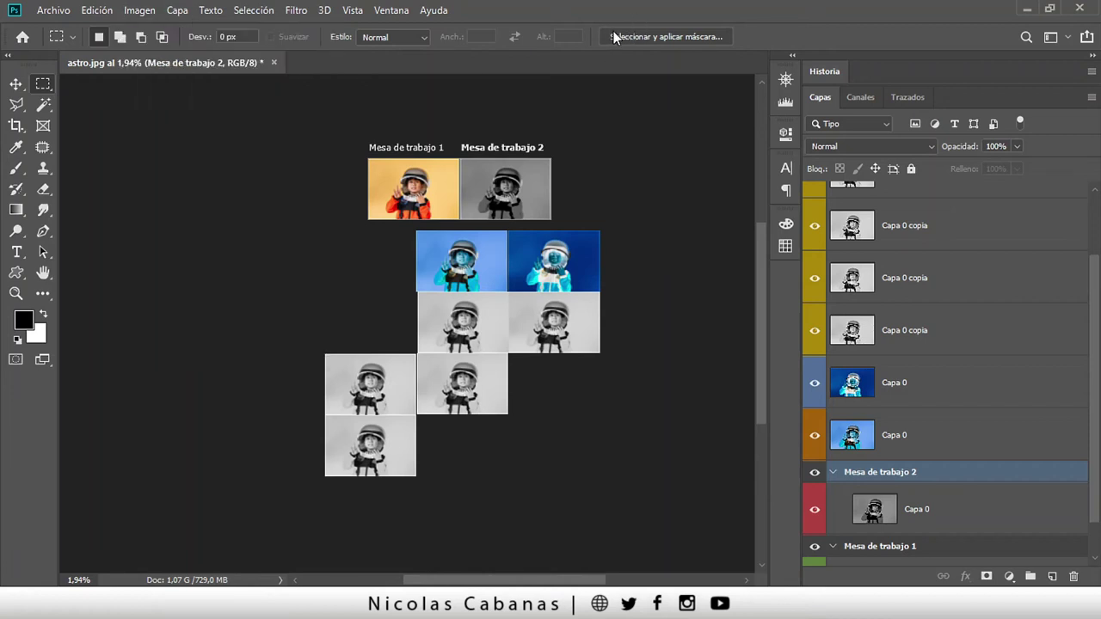